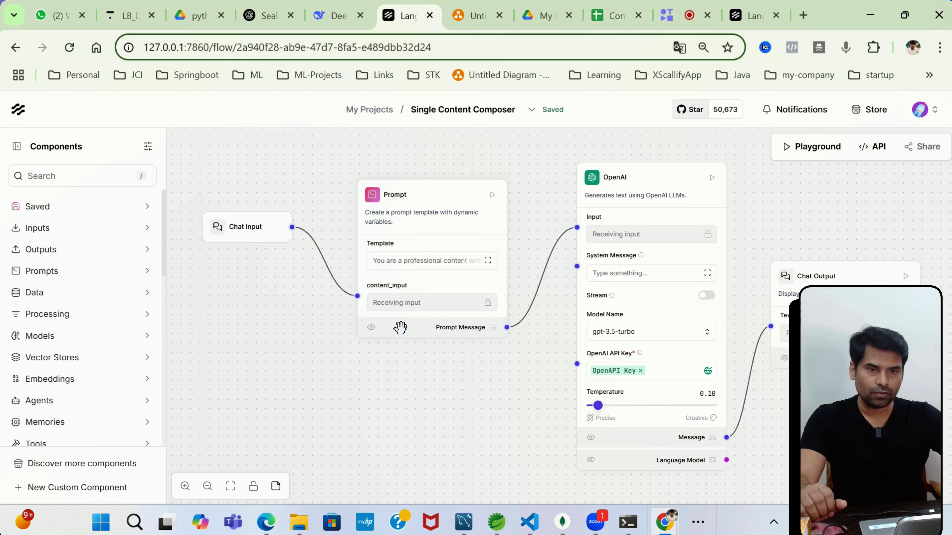
# Examine the Chat Input and Prompt nodes in the flow and the components offered in the Inputs category.
pyautogui.scroll(-3, 440, 352)
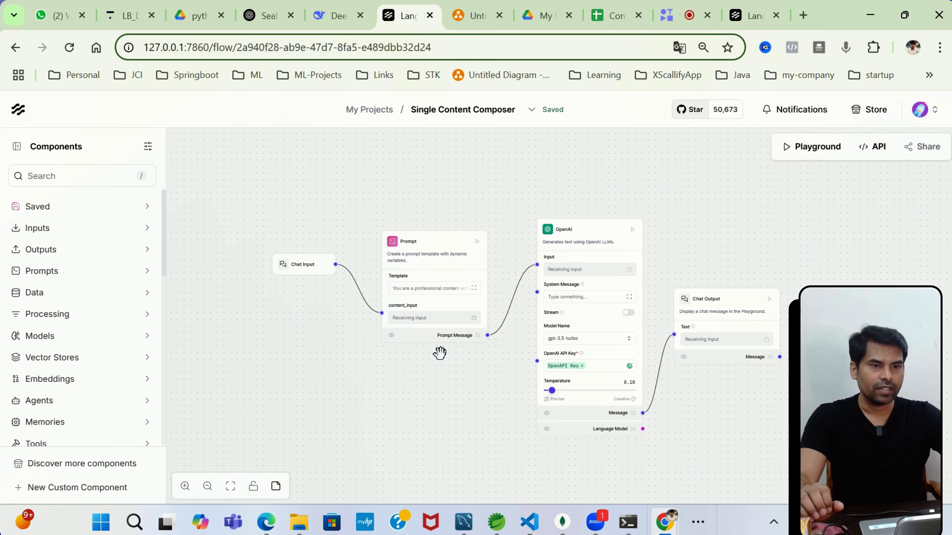
pyautogui.scroll(3, 468, 356)
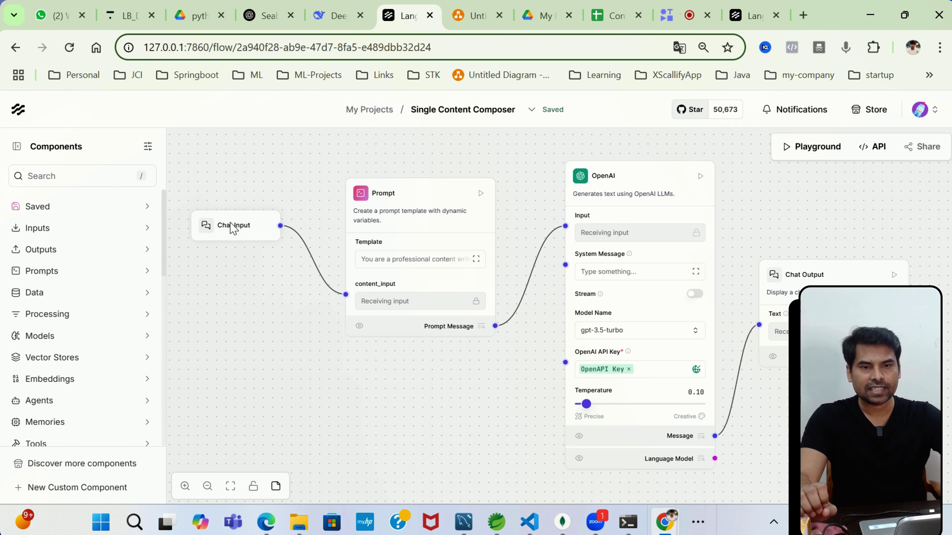
pyautogui.click(242, 230)
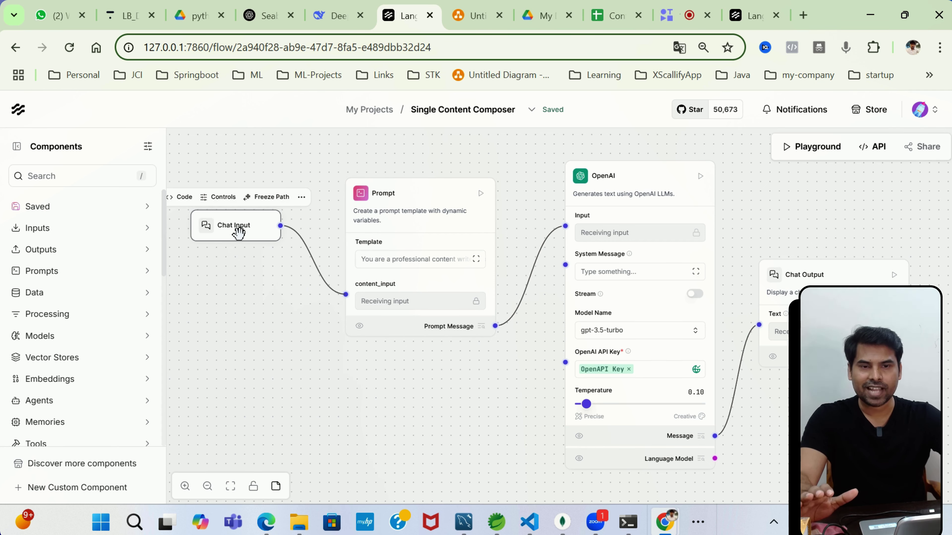
pyautogui.click(80, 230)
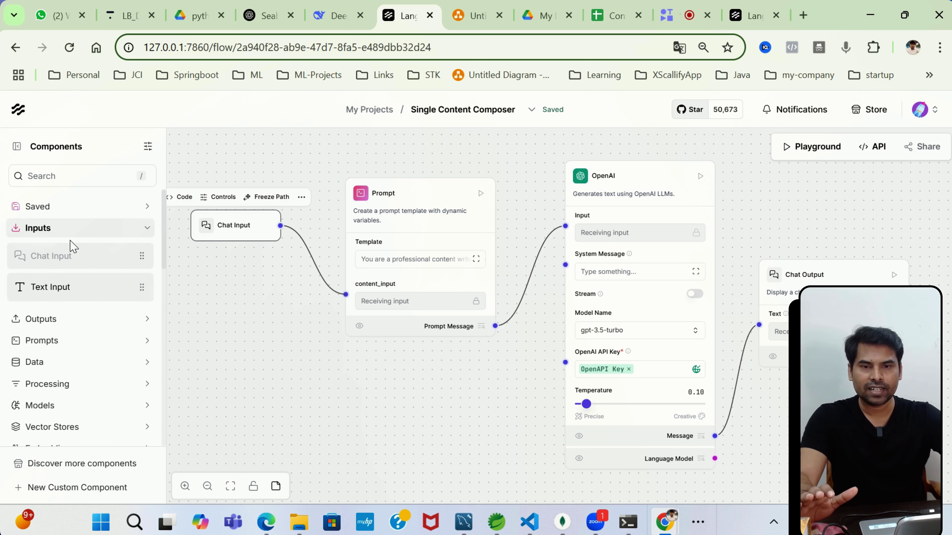
pyautogui.click(225, 295)
pyautogui.click(43, 229)
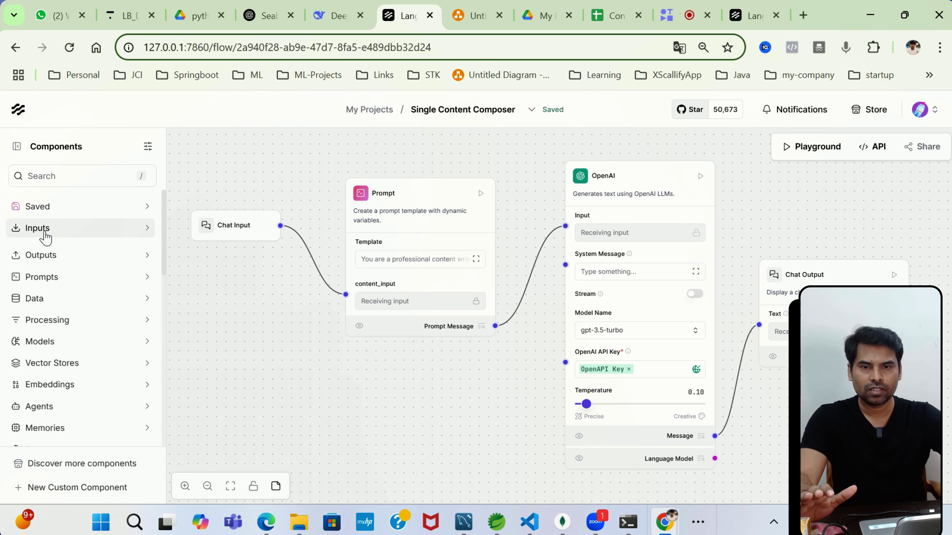
pyautogui.click(38, 229)
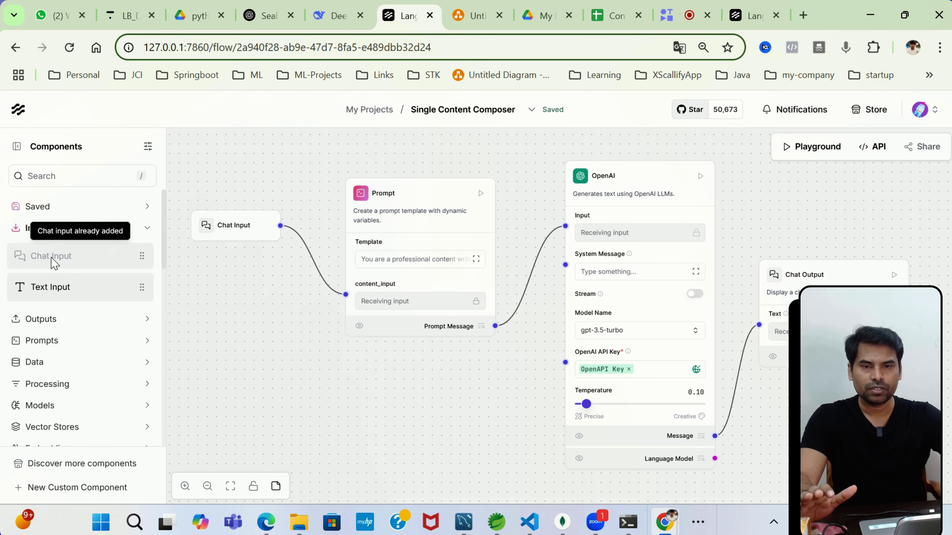
pyautogui.click(229, 232)
pyautogui.click(71, 228)
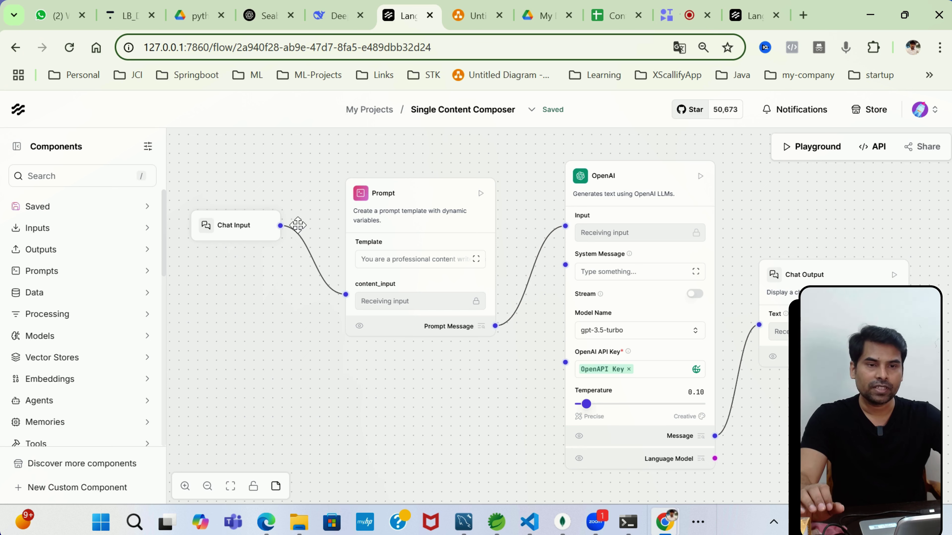
pyautogui.click(412, 194)
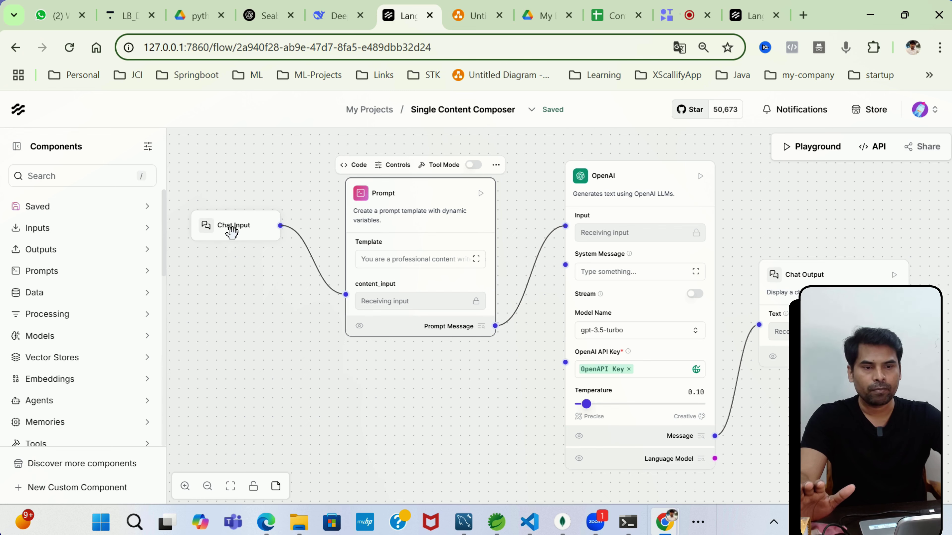
# Switch to Postman and examine the content text in the body of the Create-Single-Content request.
pyautogui.click(698, 531)
pyautogui.click(737, 482)
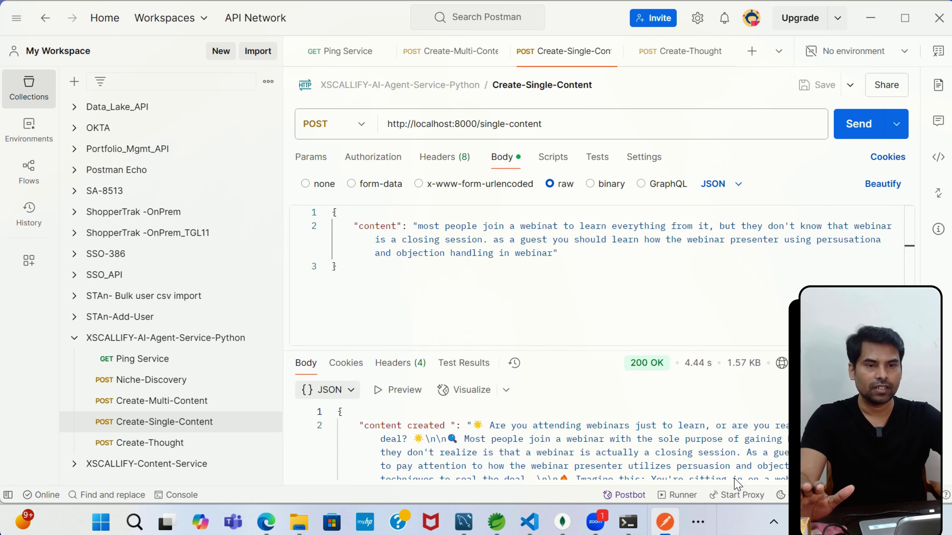
pyautogui.doubleClick(422, 226)
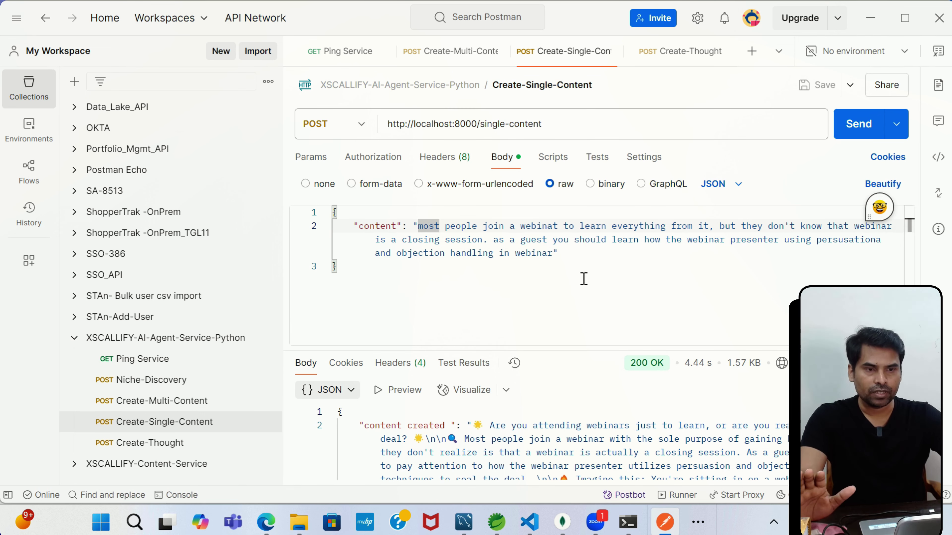
pyautogui.moveTo(553, 254); pyautogui.dragTo(419, 221)
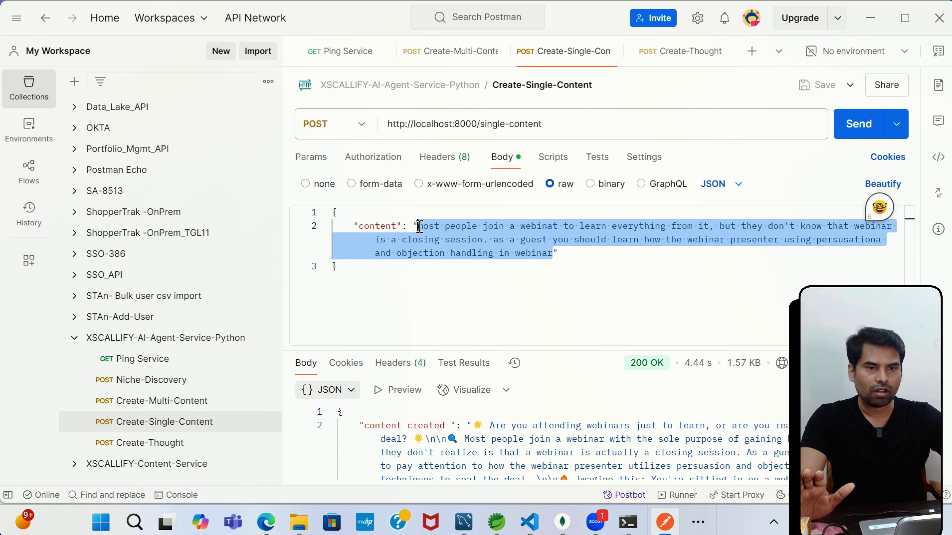
pyautogui.click(586, 252)
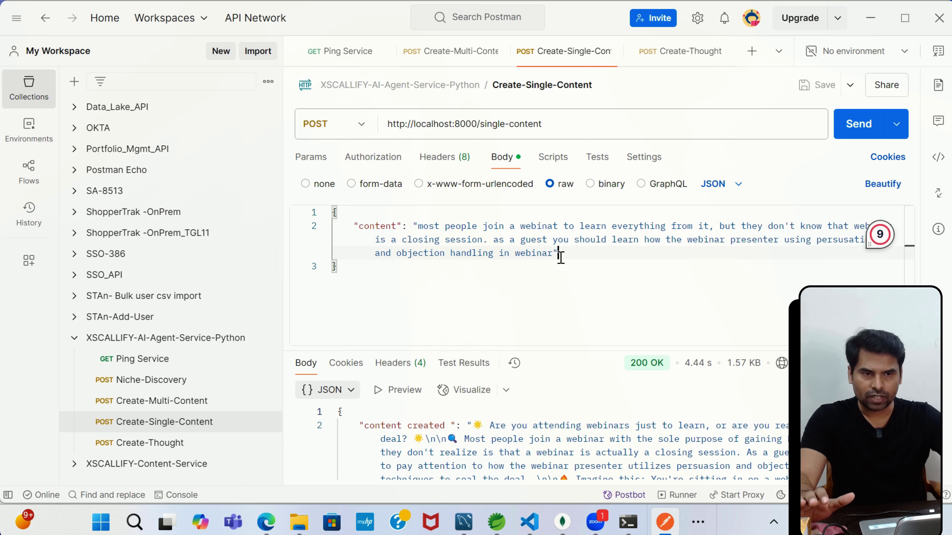
pyautogui.moveTo(414, 226); pyautogui.dragTo(590, 255)
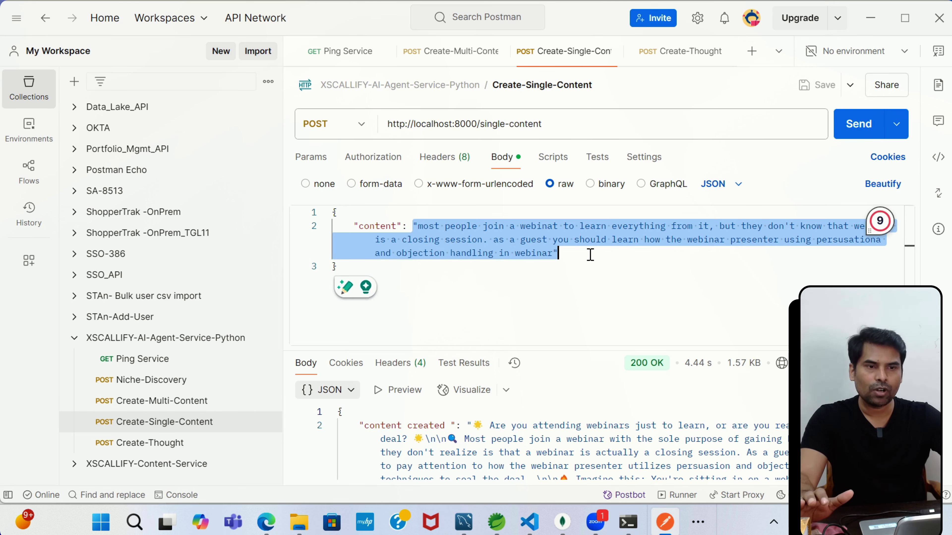
pyautogui.click(590, 255)
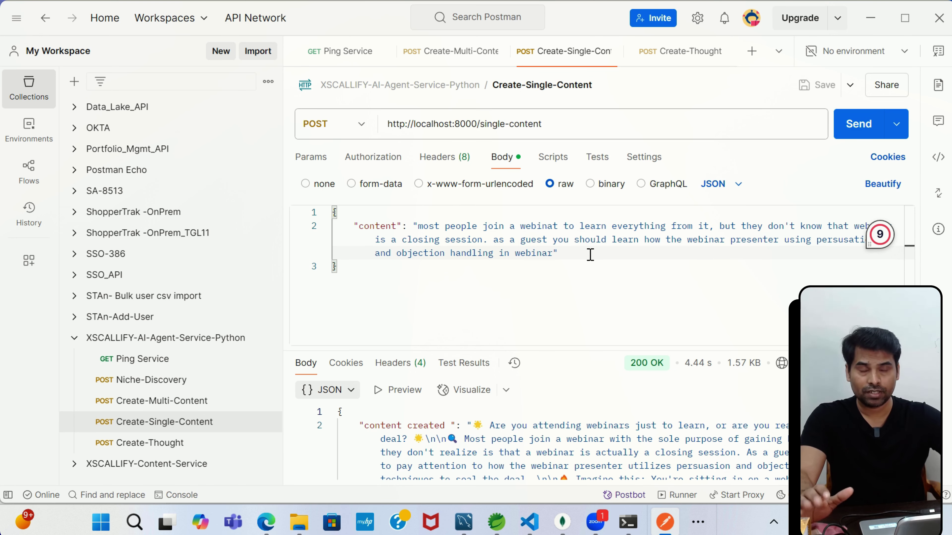
# Switch back to the Langflow flow in Chrome and open the Prompt node's template in the full prompt editor.
pyautogui.click(697, 526)
pyautogui.moveTo(700, 475)
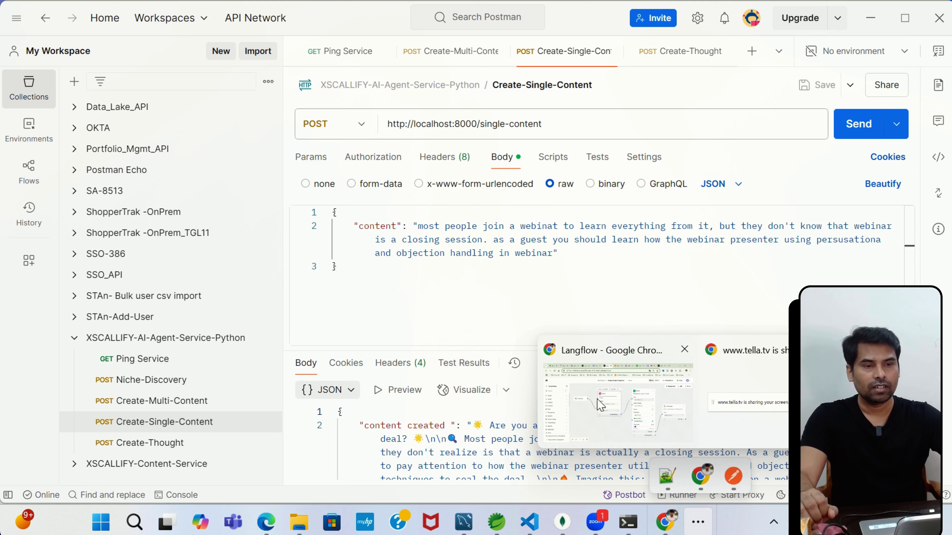
pyautogui.click(629, 405)
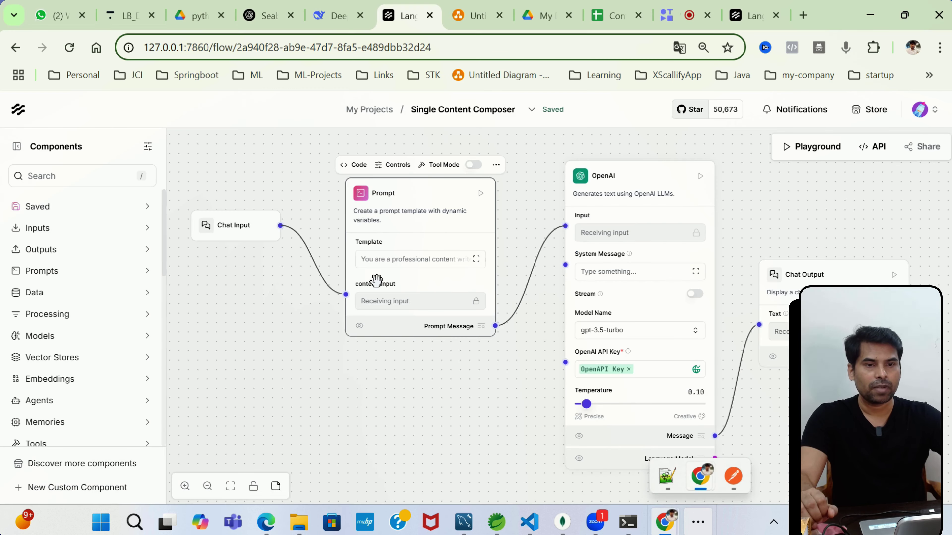
pyautogui.click(230, 229)
pyautogui.click(421, 227)
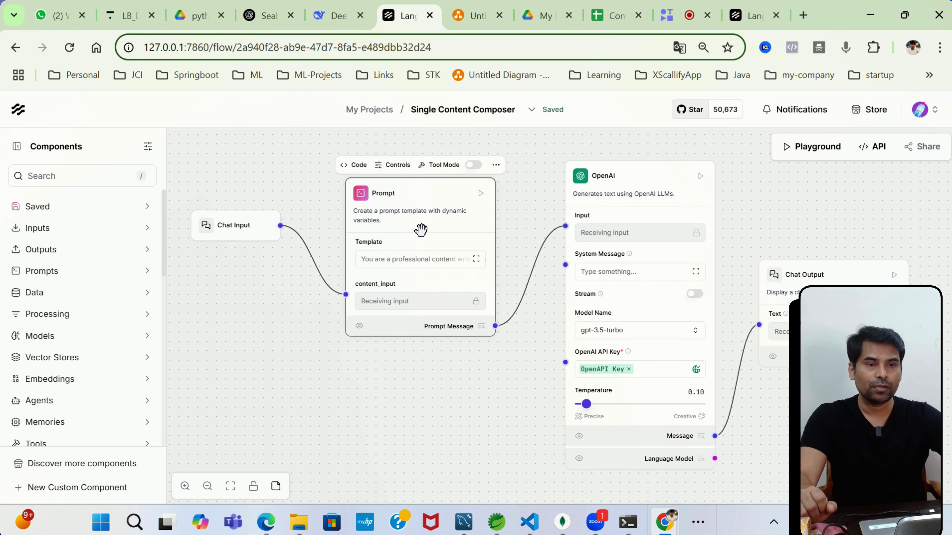
pyautogui.click(476, 259)
pyautogui.click(209, 166)
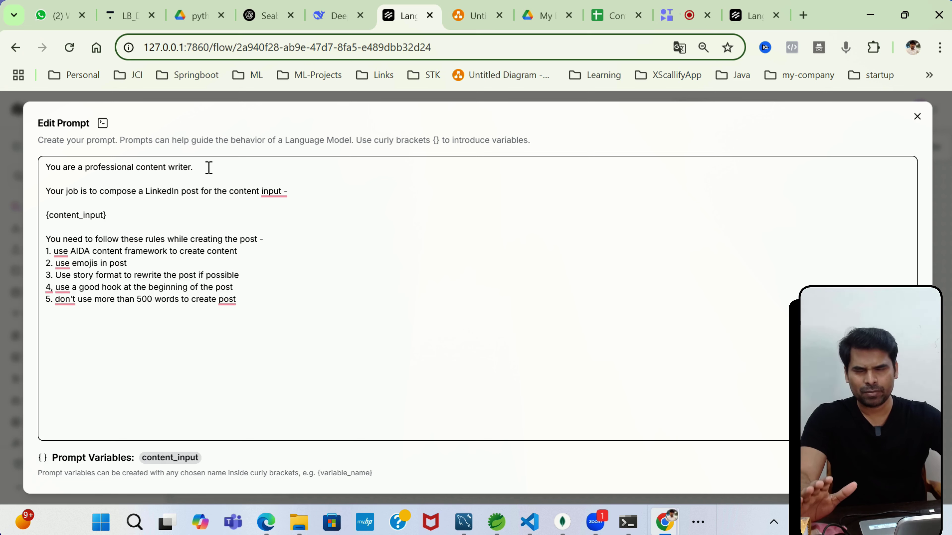
# Review the template's writer role, {content_input} variable and numbered post rules, and save the prompt without changes.
pyautogui.moveTo(240, 300); pyautogui.dragTo(45, 166)
pyautogui.click(320, 259)
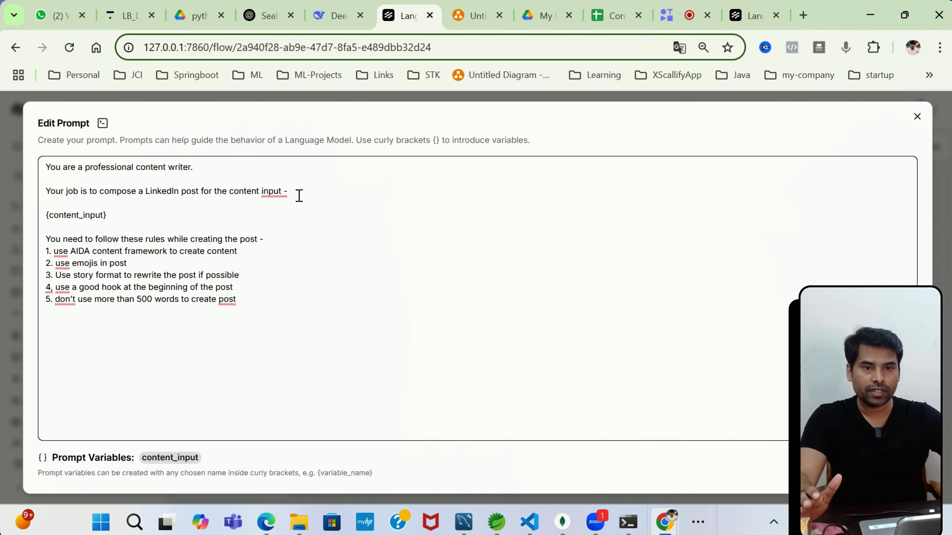
pyautogui.moveTo(118, 214); pyautogui.dragTo(39, 215)
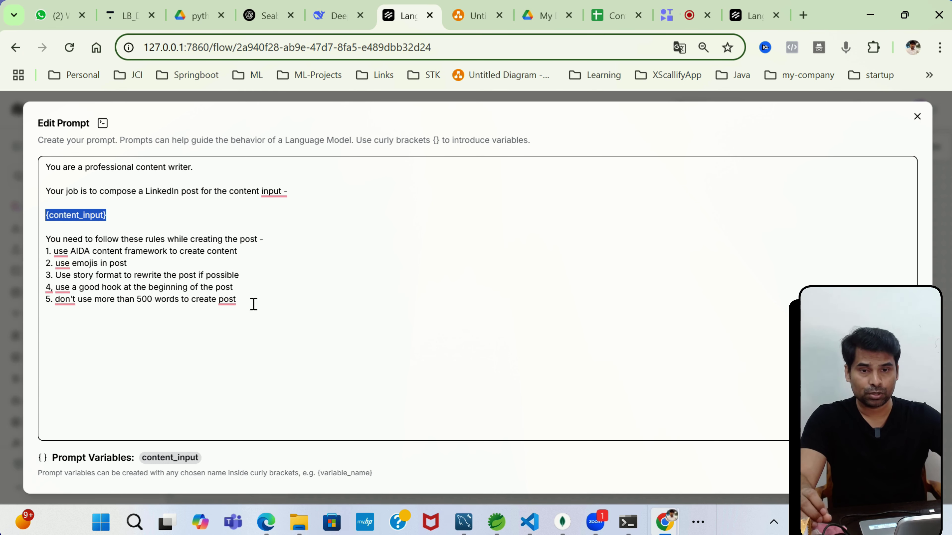
pyautogui.click(243, 251)
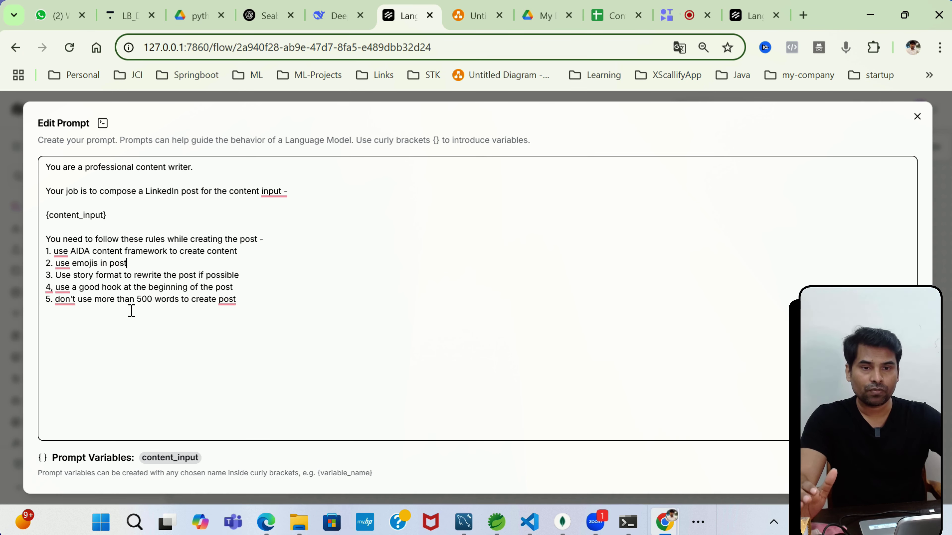
pyautogui.moveTo(250, 298); pyautogui.dragTo(47, 250)
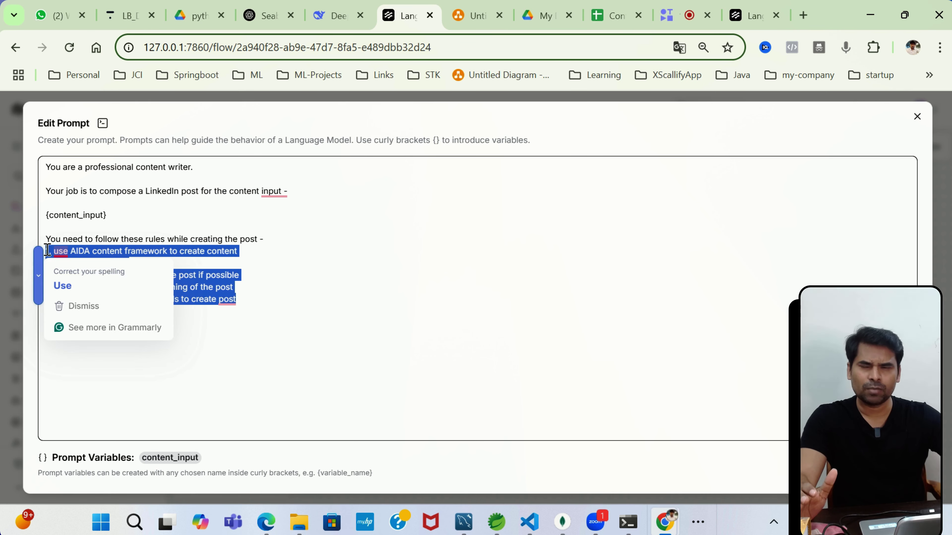
pyautogui.click(274, 315)
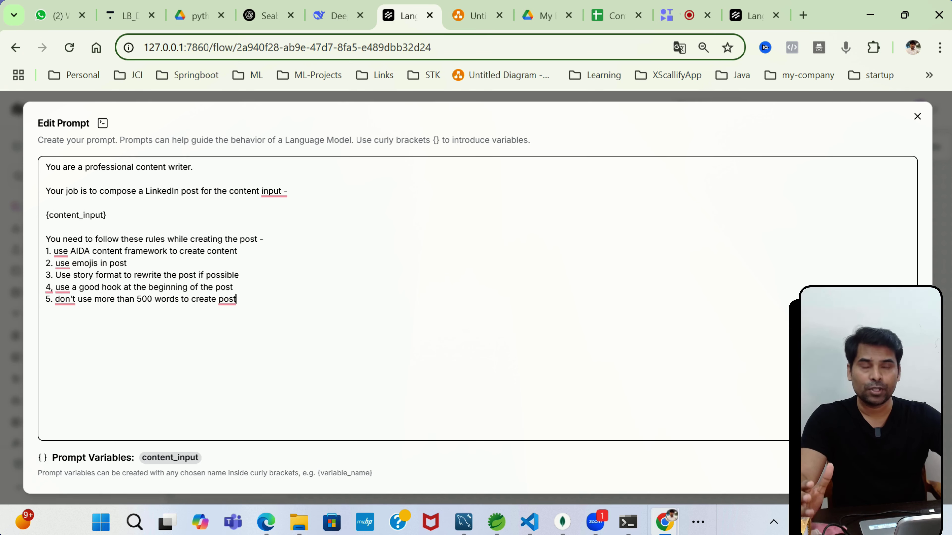
pyautogui.click(888, 473)
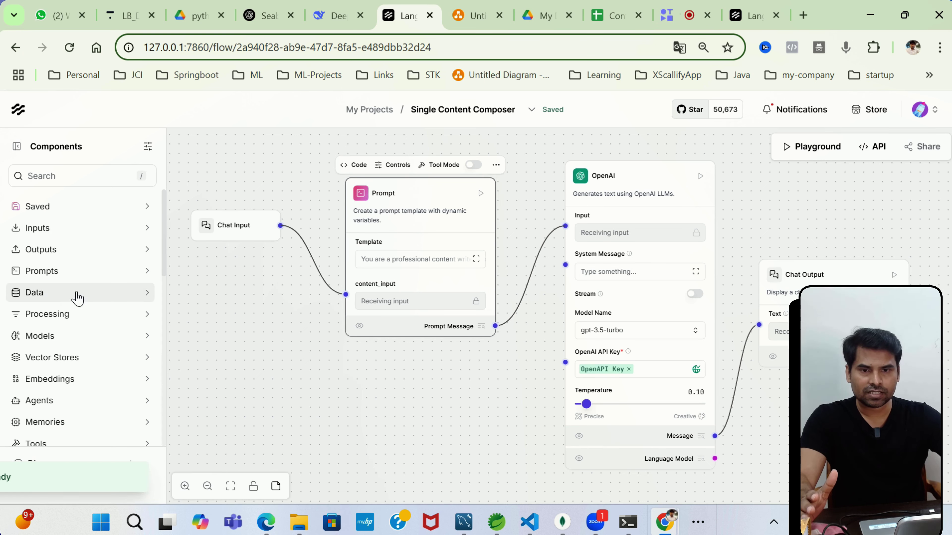
# Add a second Prompt component to the canvas below the Chat Input node, and delete it again.
pyautogui.click(55, 271)
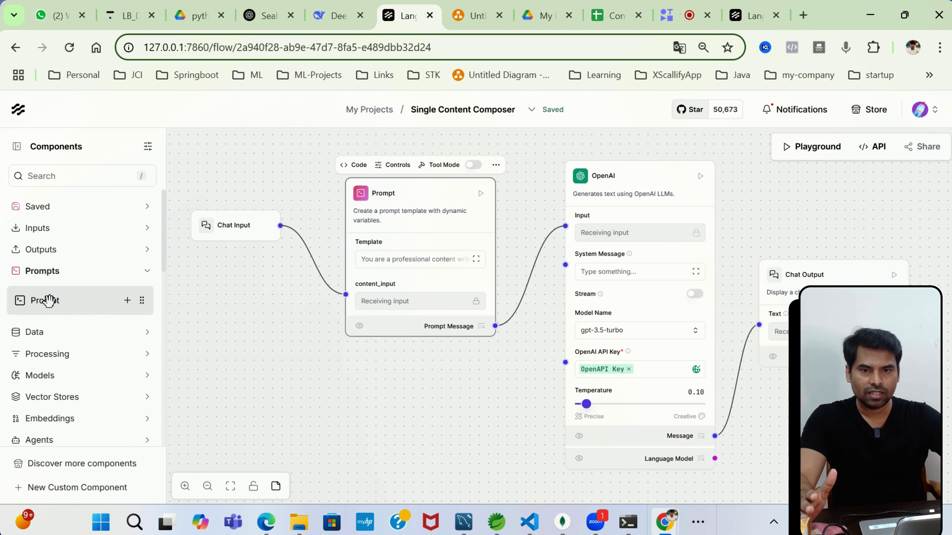
pyautogui.moveTo(48, 301); pyautogui.dragTo(197, 353)
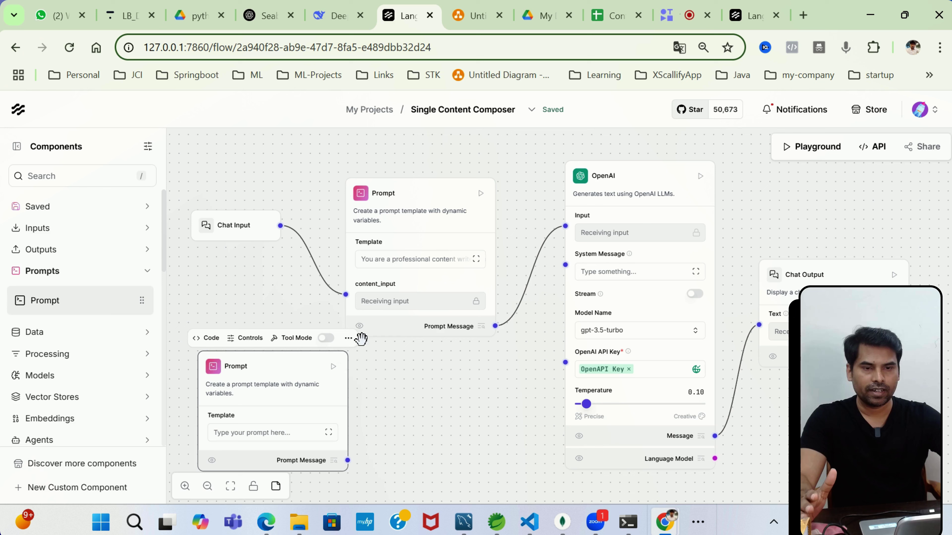
pyautogui.click(348, 338)
pyautogui.click(371, 307)
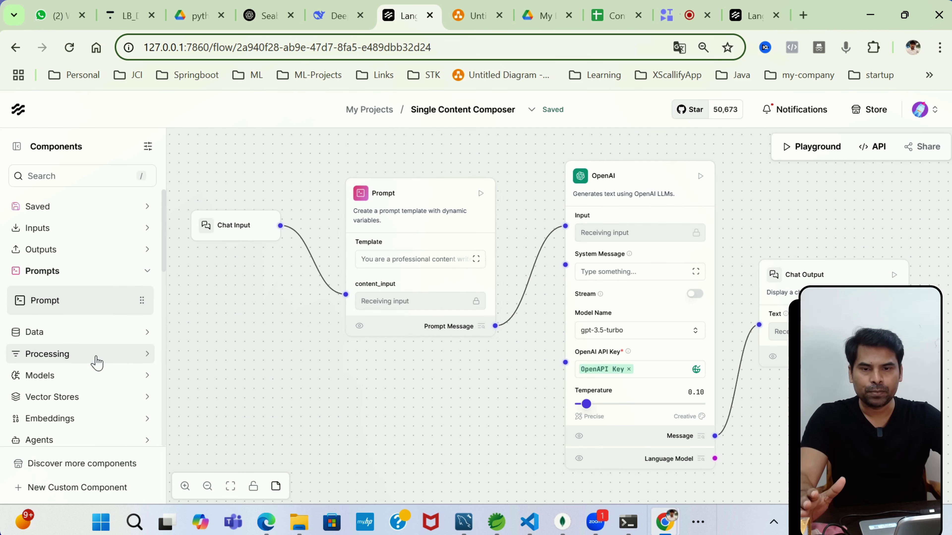
# Examine the language model providers available in the Models component category, and collapse the category.
pyautogui.scroll(-2, 97, 363)
pyautogui.click(48, 305)
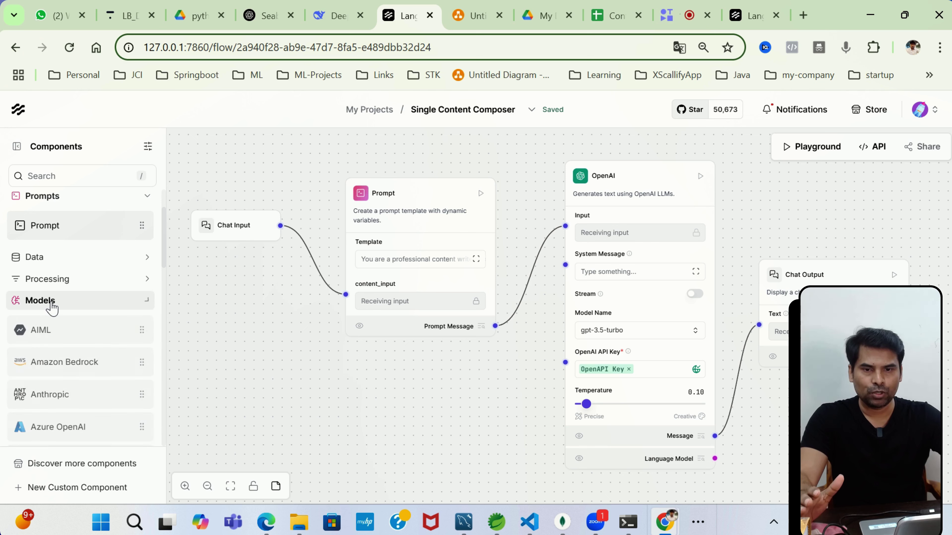
pyautogui.scroll(-2, 62, 322)
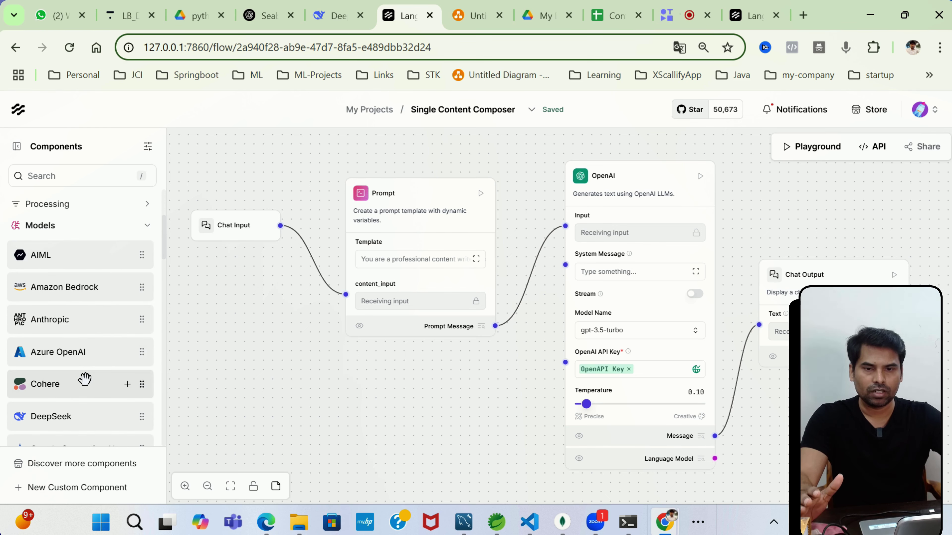
pyautogui.scroll(-2, 71, 362)
pyautogui.scroll(-2, 74, 349)
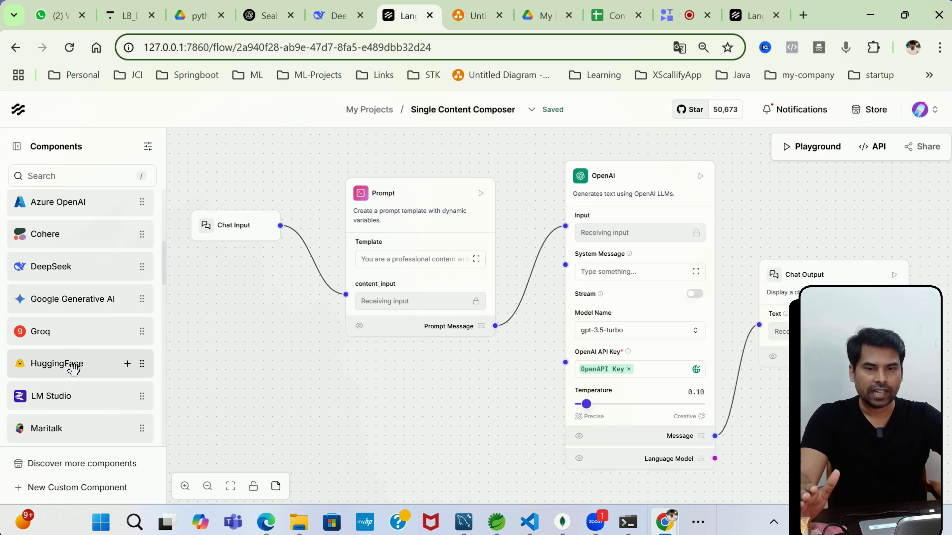
pyautogui.scroll(-4, 87, 369)
pyautogui.scroll(-2, 94, 365)
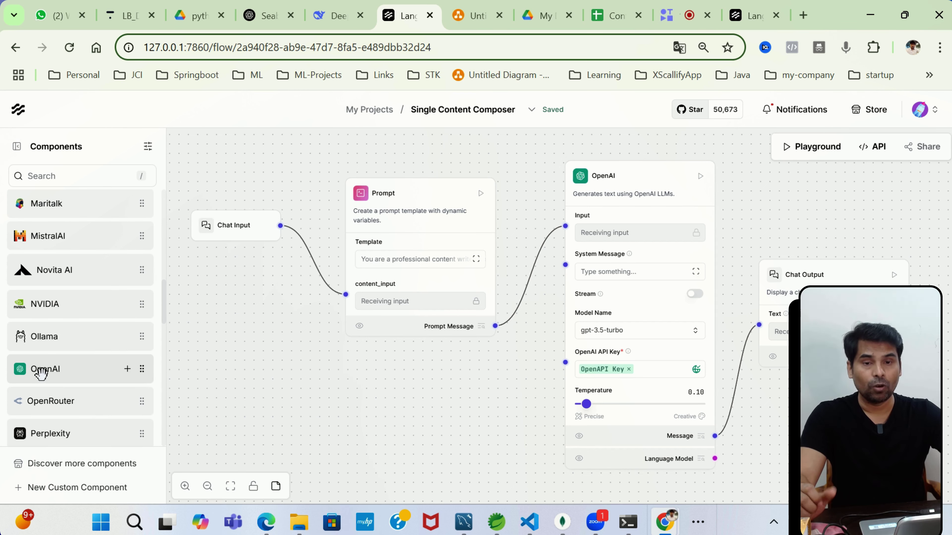
pyautogui.scroll(-4, 85, 336)
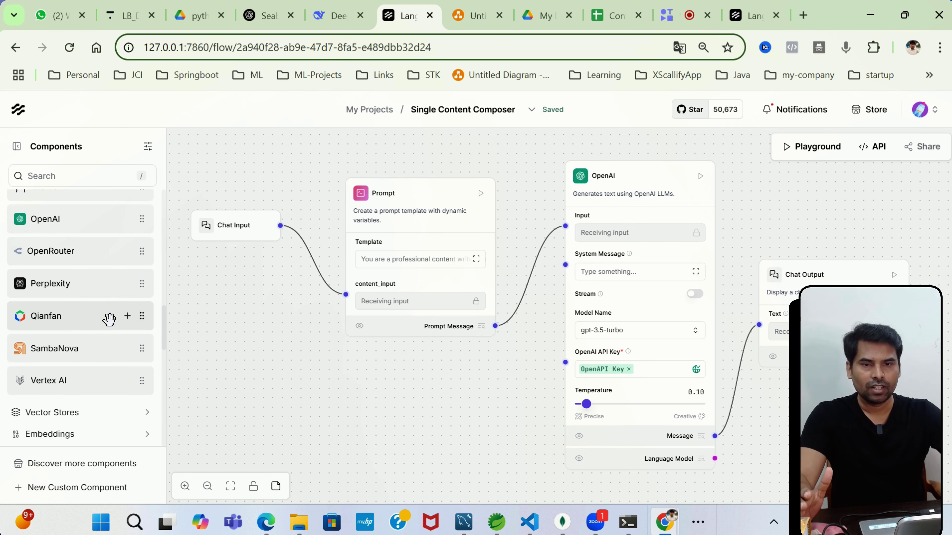
pyautogui.scroll(10, 108, 319)
pyautogui.scroll(8, 108, 318)
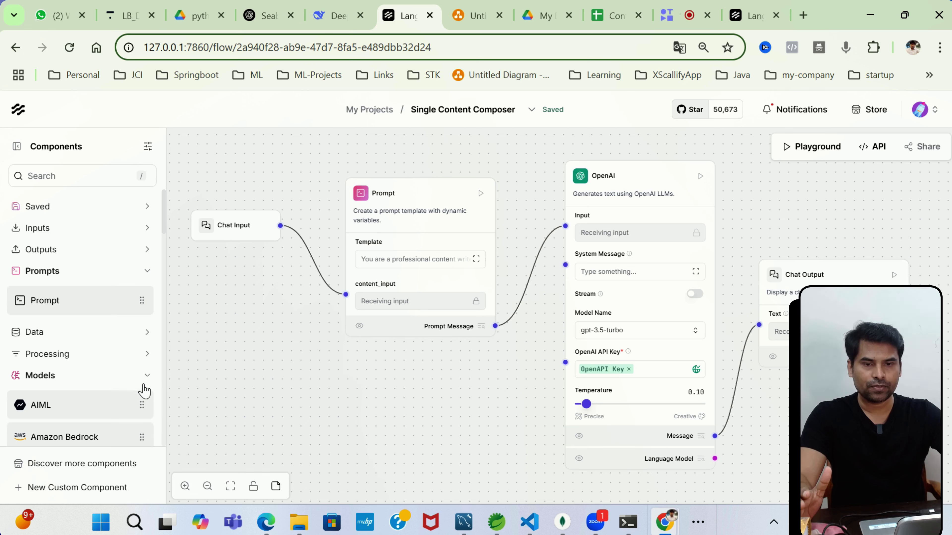
pyautogui.click(147, 376)
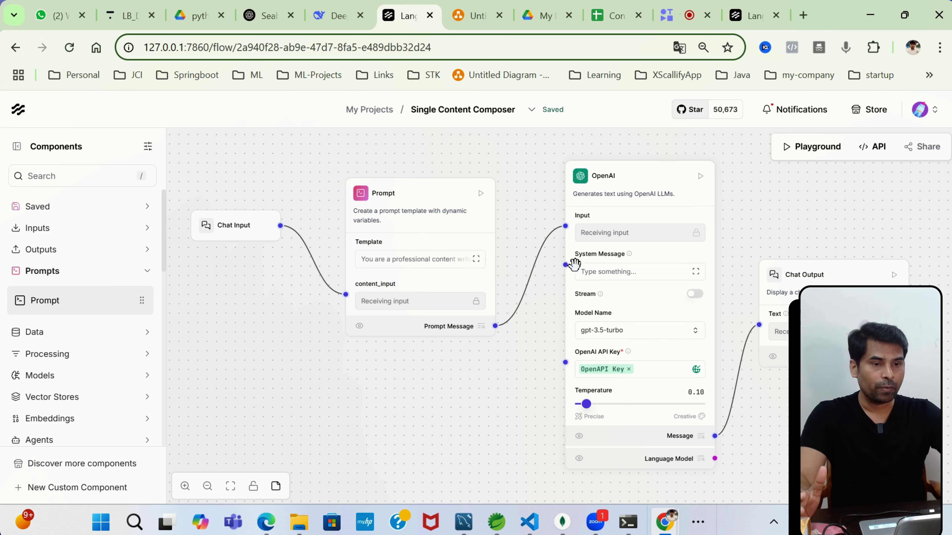
# Examine the OpenAI node's available model names and the global variables offered for its API key, keeping the current selections.
pyautogui.click(661, 332)
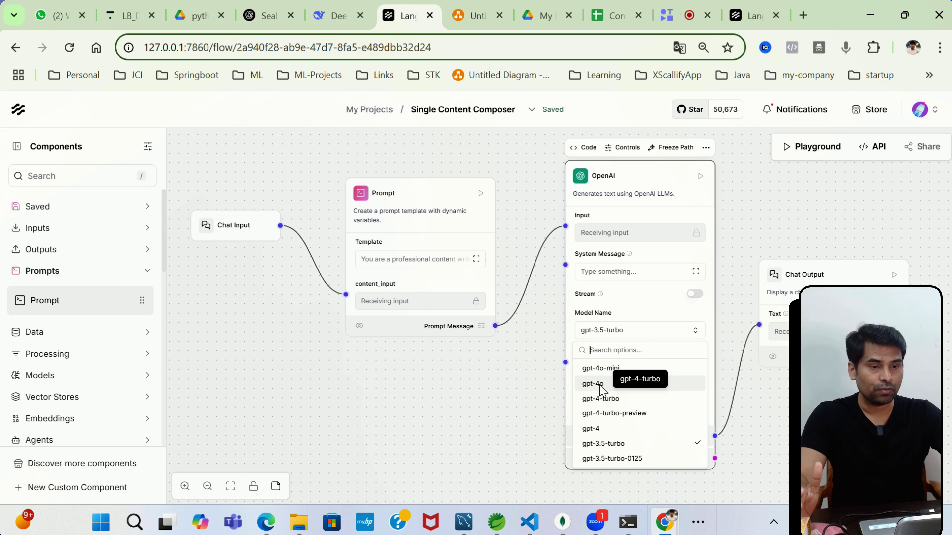
pyautogui.click(484, 417)
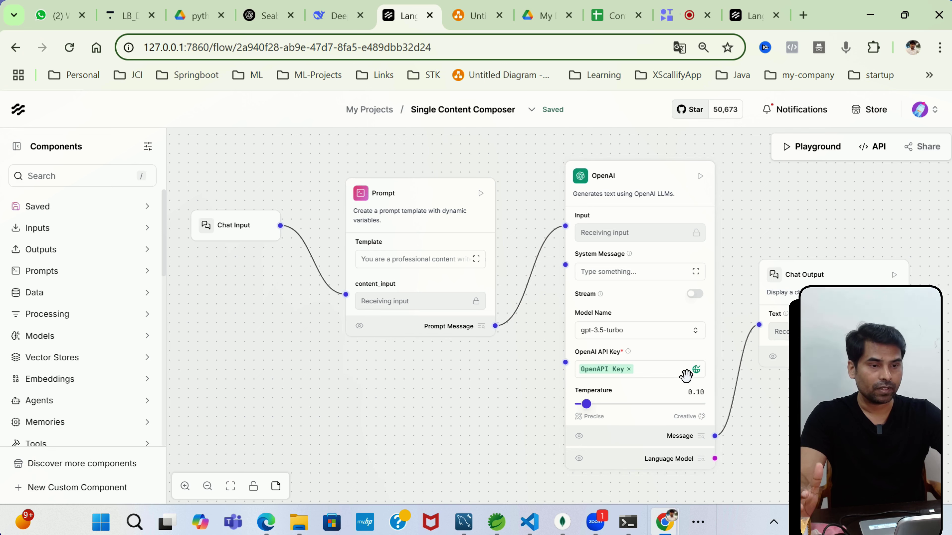
pyautogui.click(695, 373)
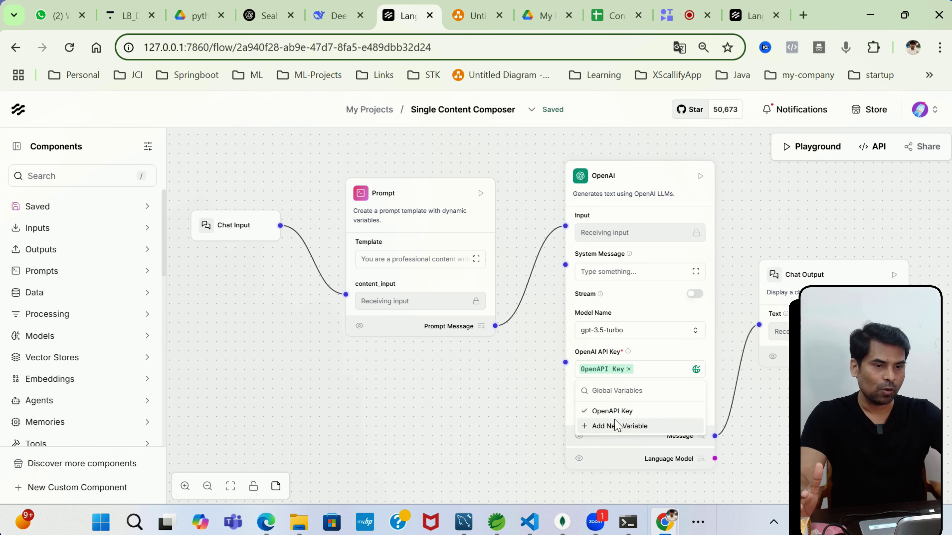
pyautogui.click(517, 400)
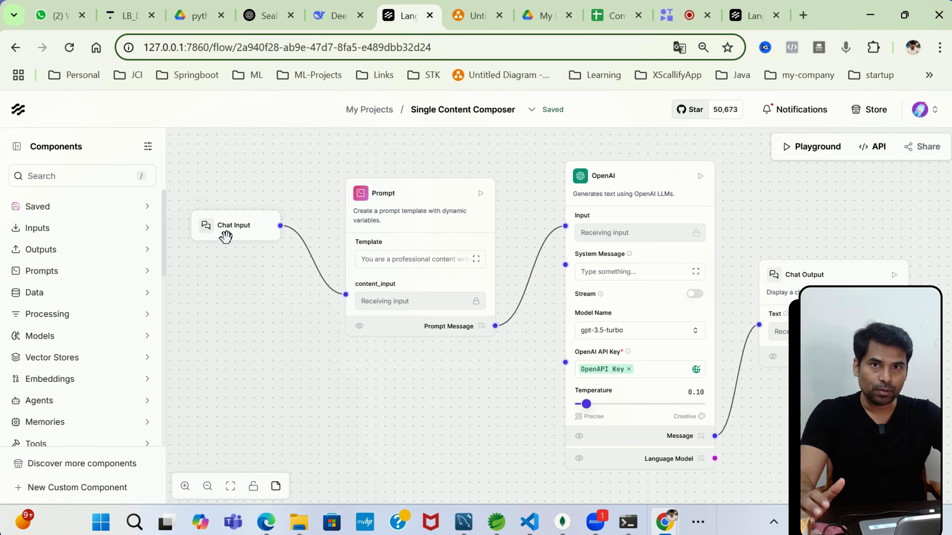
# Review the Prompt node's LinkedIn post template again, save it without changes, and look over the component categories and bundles.
pyautogui.click(413, 259)
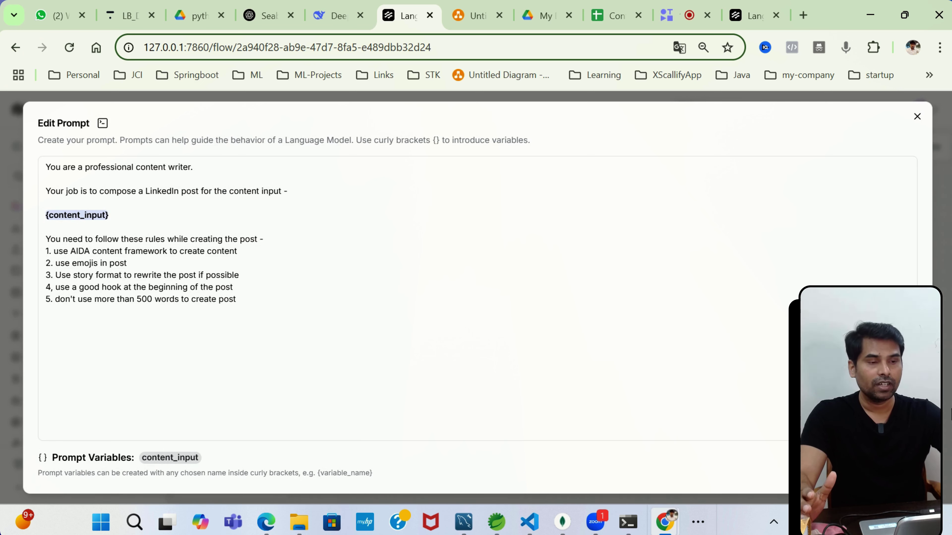
pyautogui.click(888, 475)
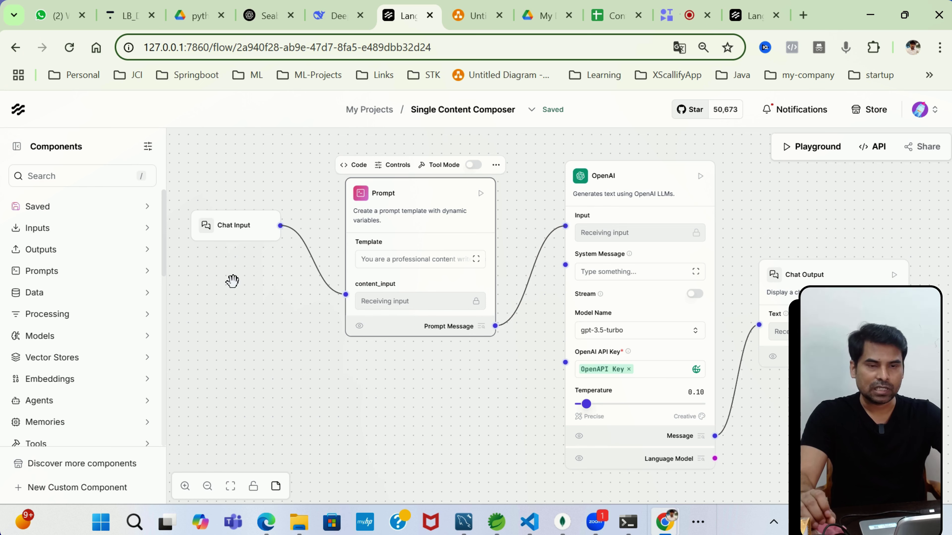
pyautogui.scroll(-6, 67, 337)
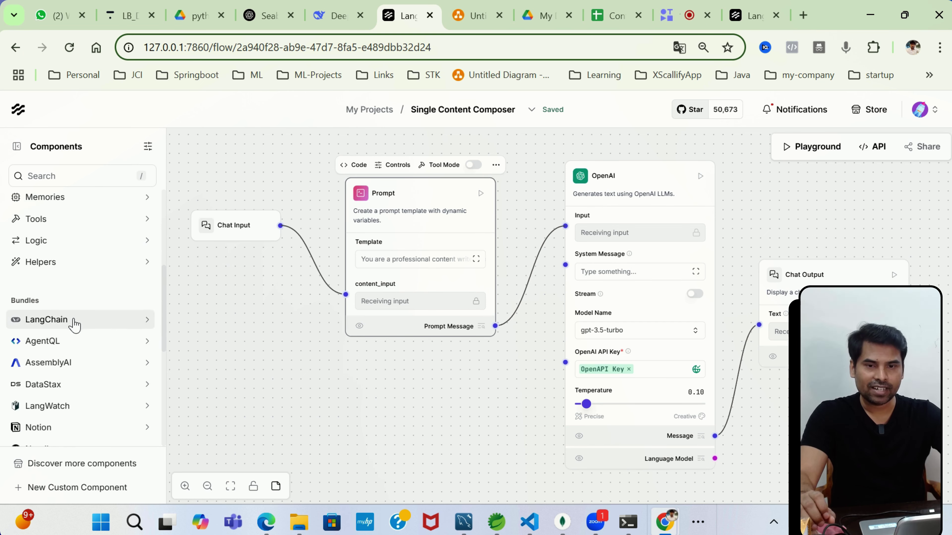
pyautogui.scroll(6, 91, 310)
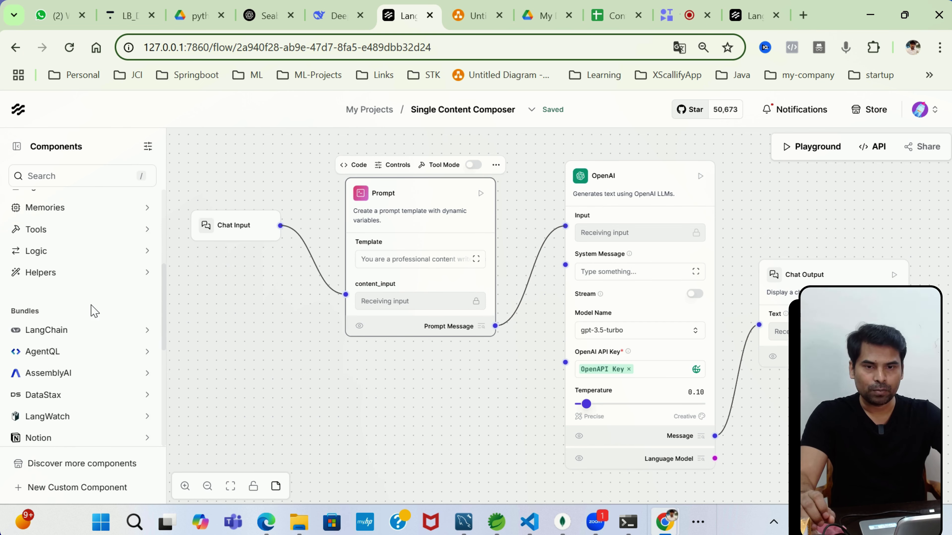
pyautogui.click(791, 210)
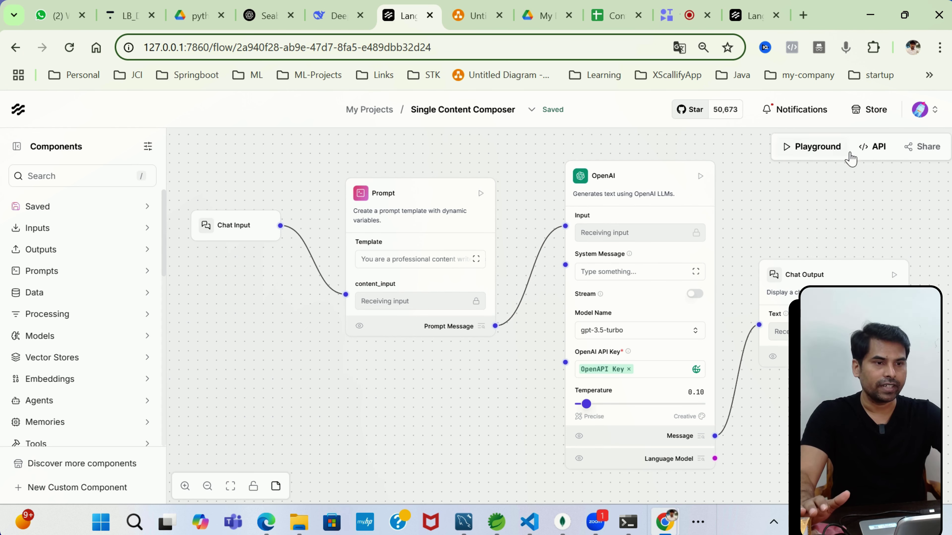
# Open the flow's Playground, switch to Postman, and copy the webinar content text from the Create-Single-Content request body.
pyautogui.click(817, 146)
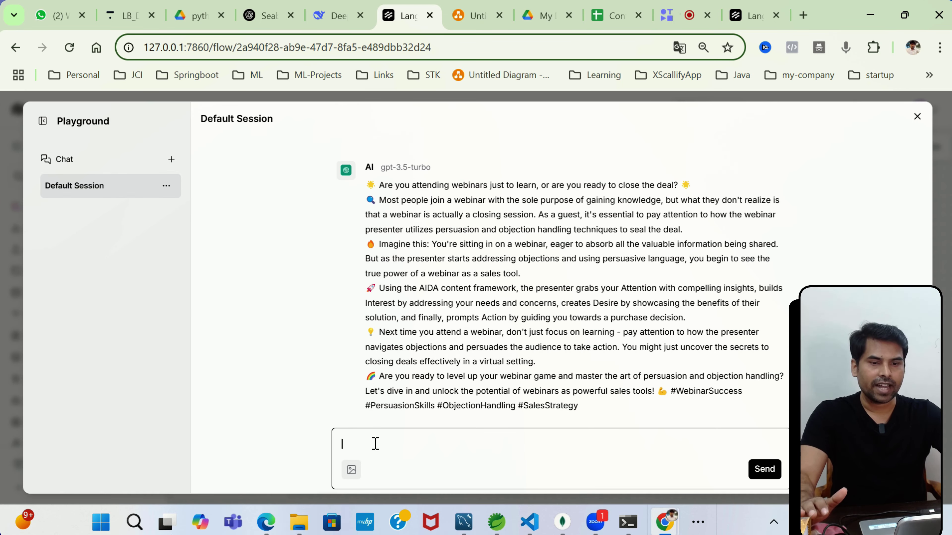
pyautogui.click(698, 522)
pyautogui.click(734, 480)
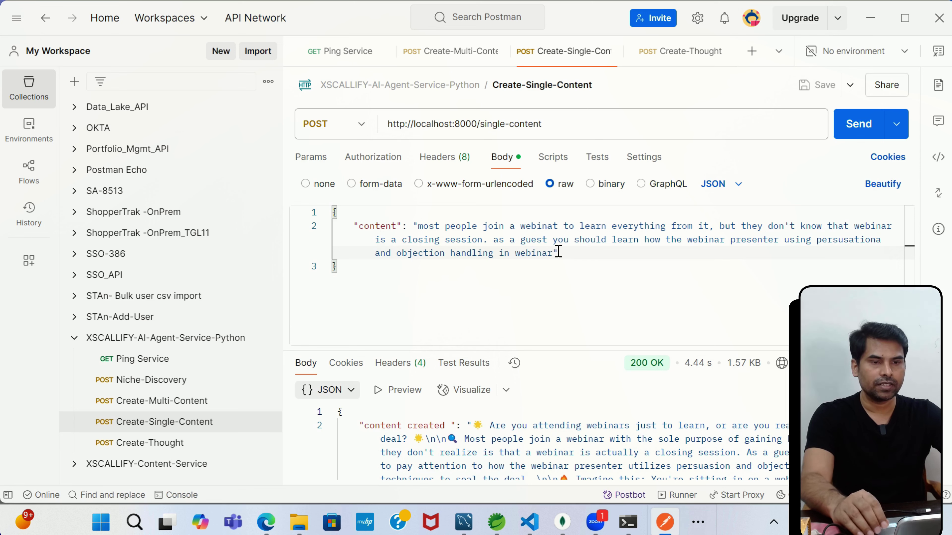
pyautogui.moveTo(552, 253); pyautogui.dragTo(418, 226)
pyautogui.hotkey('ctrl', 'c')
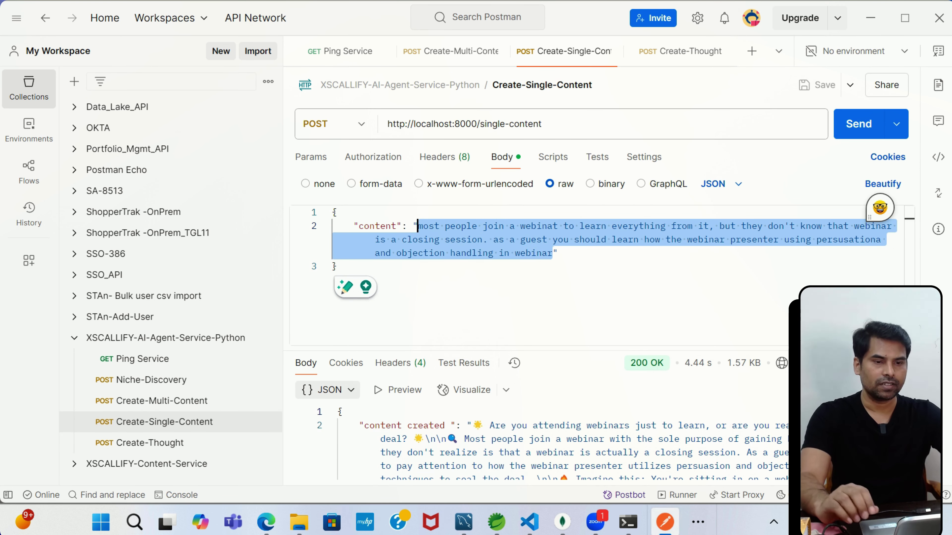
# Switch back to the Langflow Playground in Chrome and send the copied webinar text as a chat message in the Default Session.
pyautogui.click(698, 523)
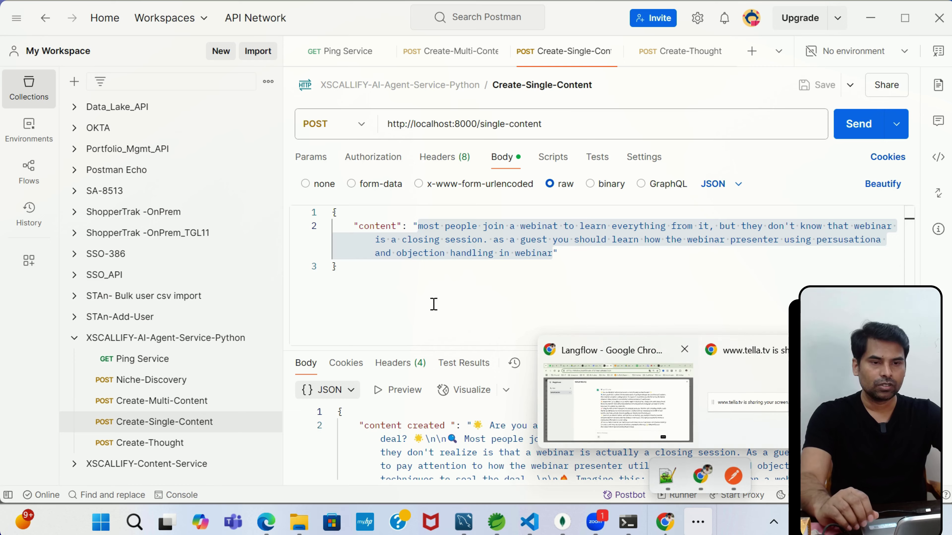
pyautogui.click(700, 475)
pyautogui.click(633, 431)
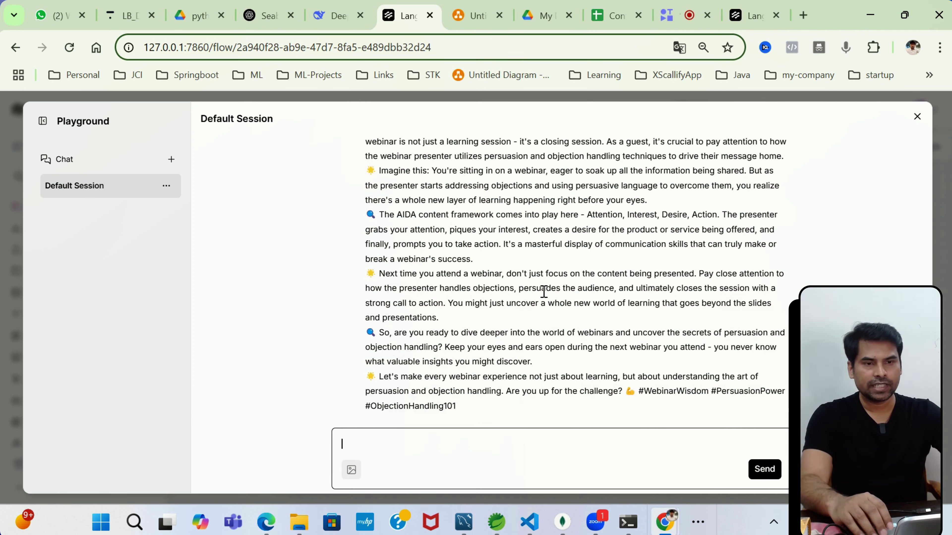
pyautogui.scroll(-10, 525, 287)
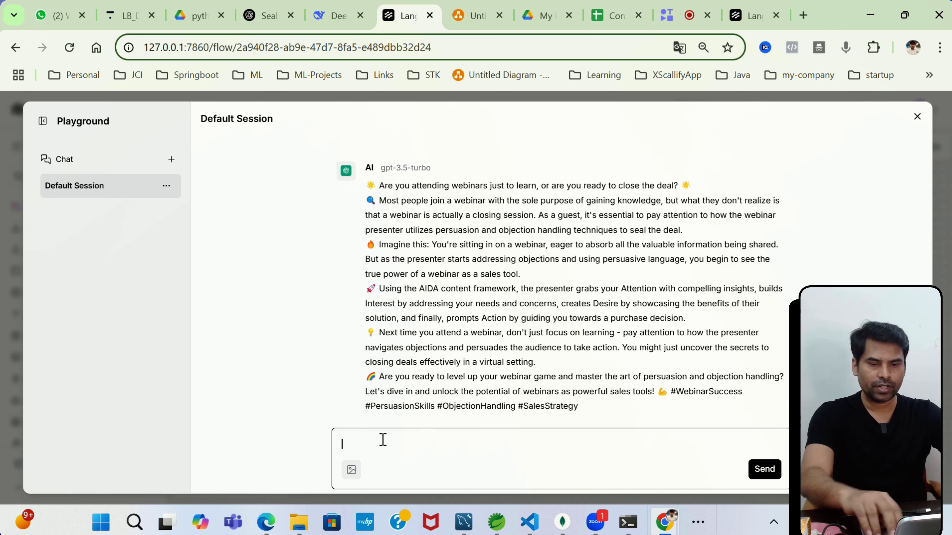
pyautogui.hotkey('ctrl', 'v')
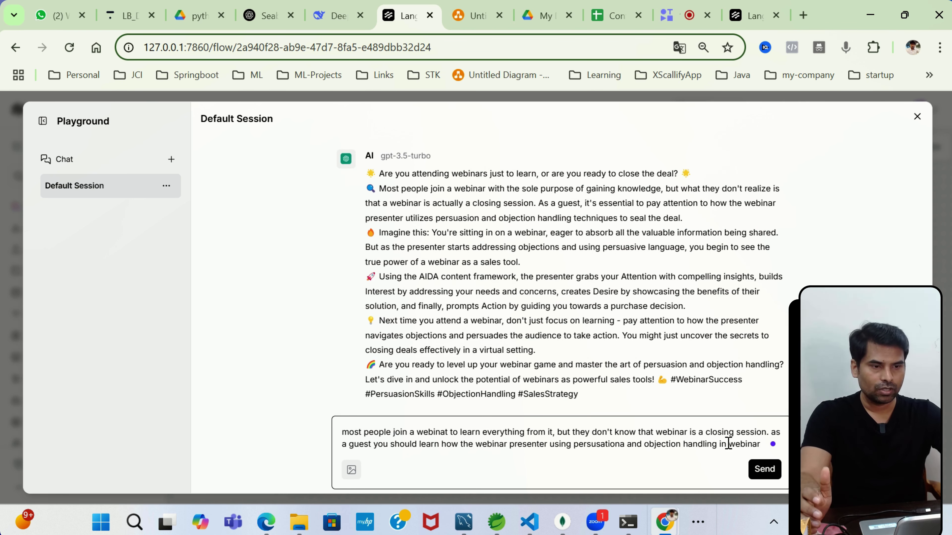
pyautogui.click(765, 469)
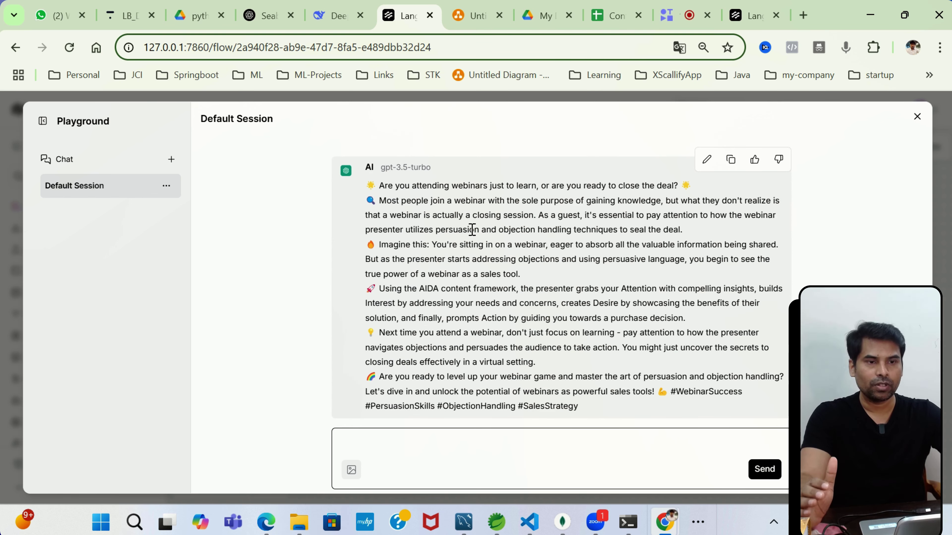
# Compare the webinar input message with the AI-written LinkedIn post in the Default Session, and close the Playground.
pyautogui.scroll(4, 519, 277)
pyautogui.moveTo(449, 264); pyautogui.dragTo(362, 246)
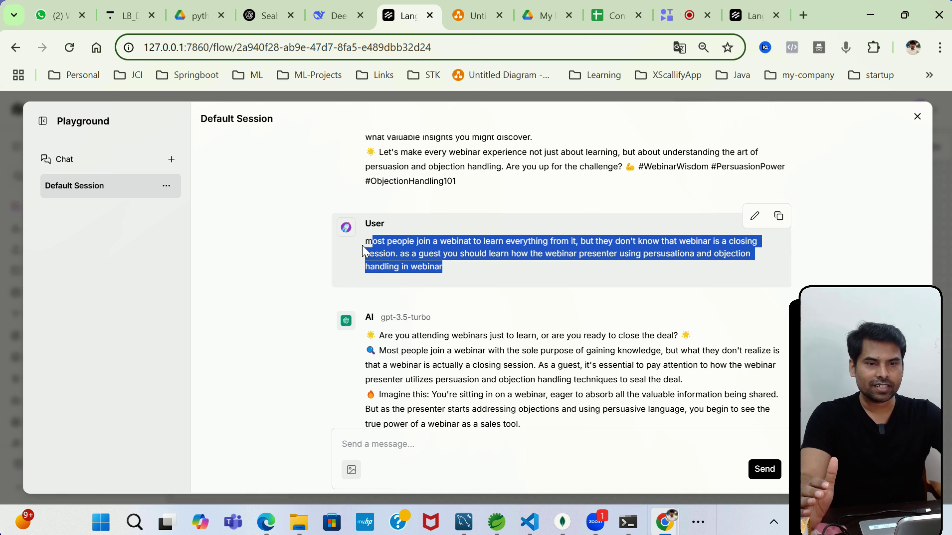
pyautogui.click(468, 274)
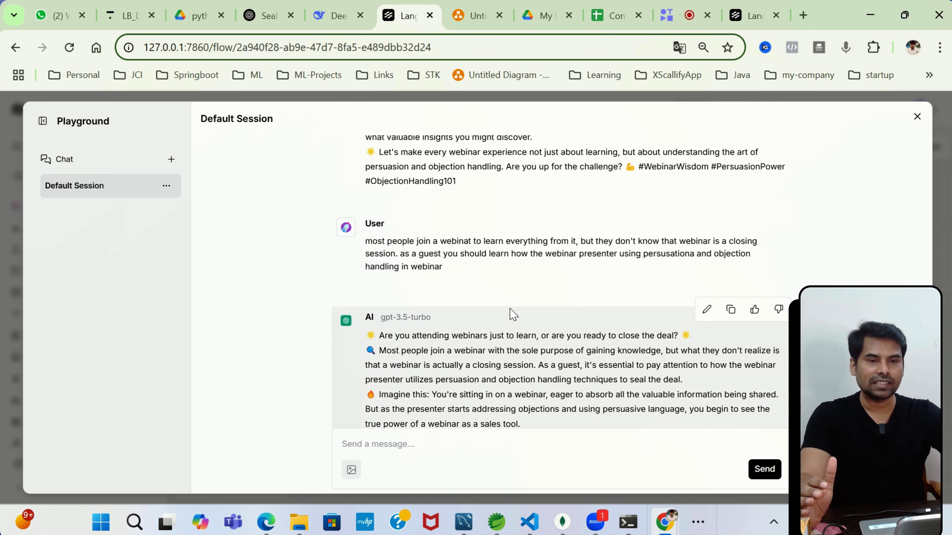
pyautogui.scroll(-4, 511, 313)
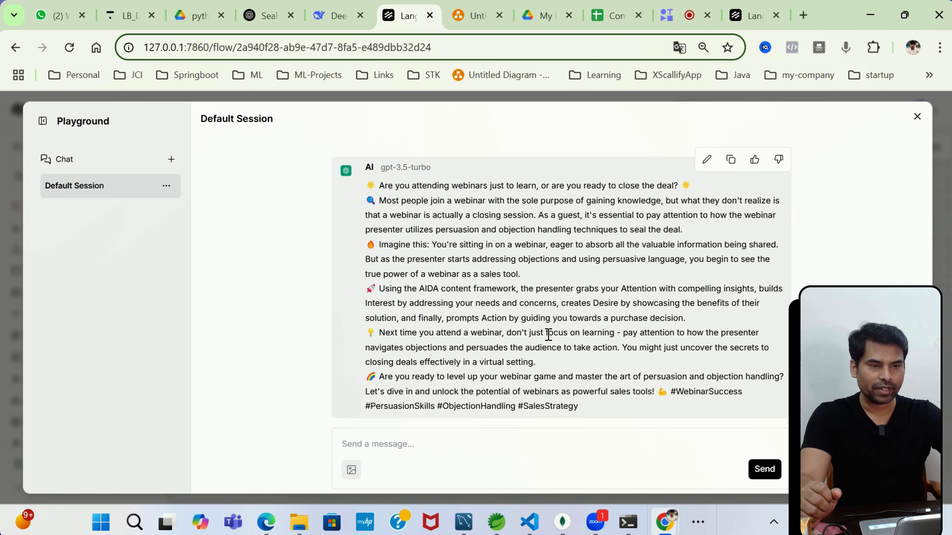
pyautogui.click(918, 120)
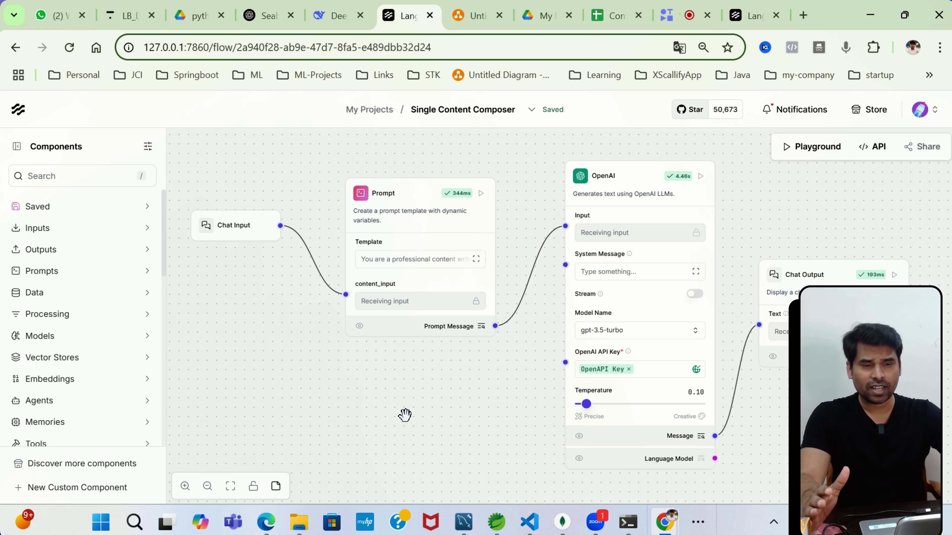
# Examine the flow through to its Chat Output node, review the latest generated post in the Playground, and close it.
pyautogui.scroll(-2, 406, 414)
pyautogui.scroll(1, 416, 409)
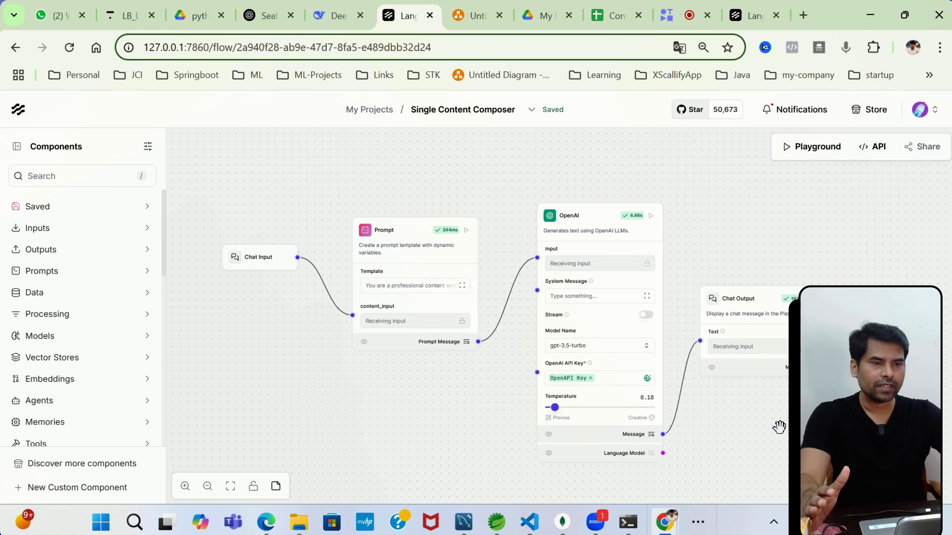
pyautogui.moveTo(779, 427); pyautogui.dragTo(741, 400)
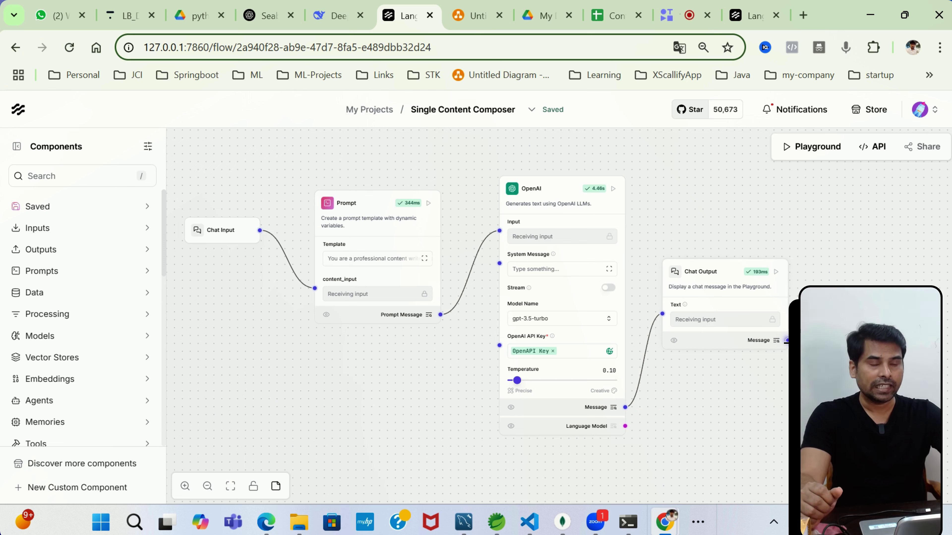
pyautogui.moveTo(782, 335); pyautogui.dragTo(709, 318)
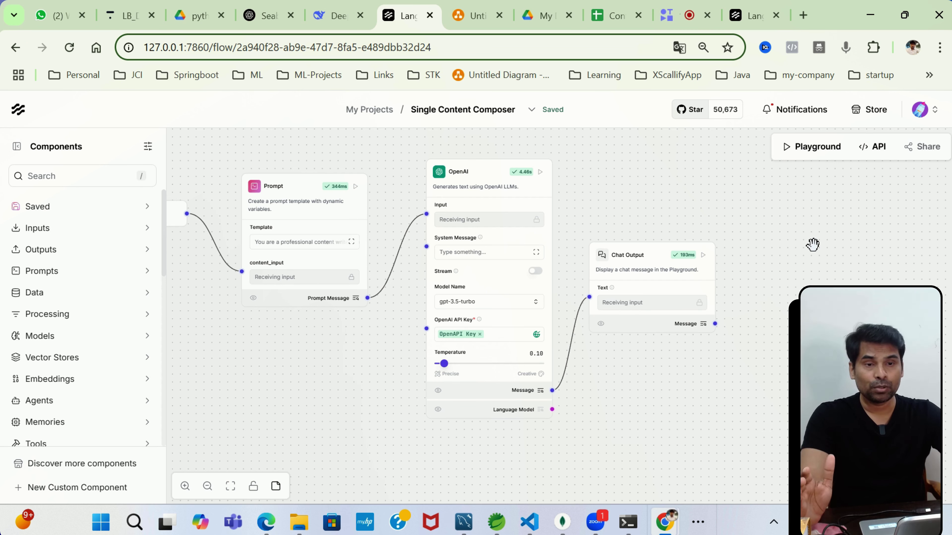
pyautogui.click(819, 152)
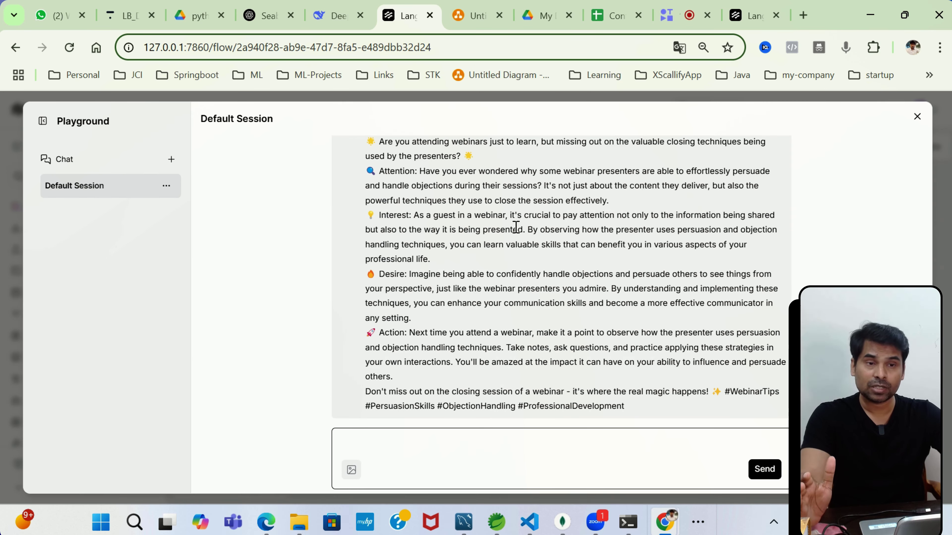
pyautogui.click(916, 117)
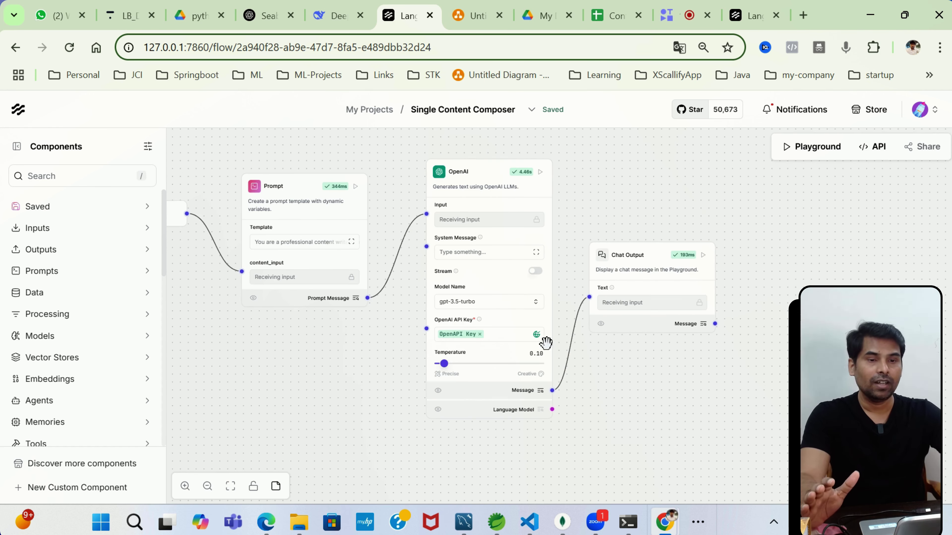
pyautogui.moveTo(311, 375); pyautogui.dragTo(371, 368)
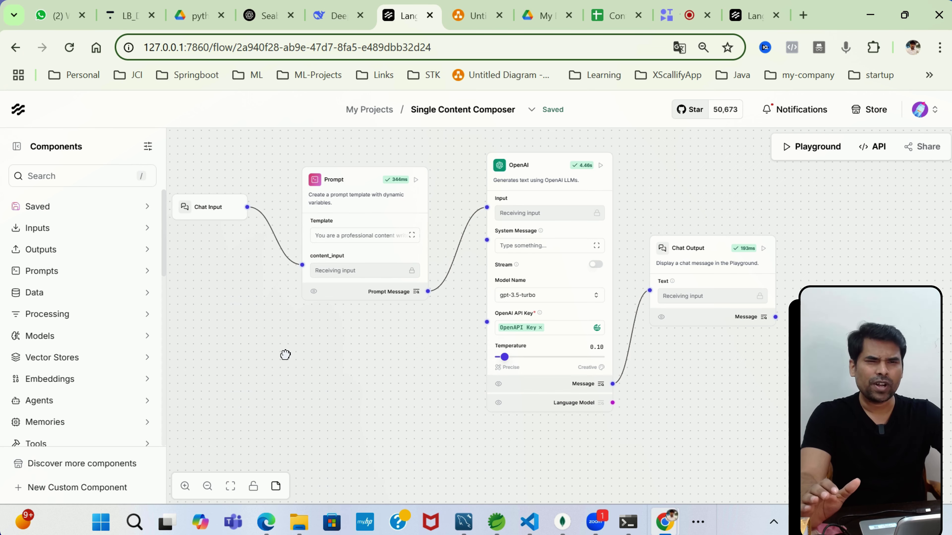
pyautogui.moveTo(283, 354); pyautogui.dragTo(337, 369)
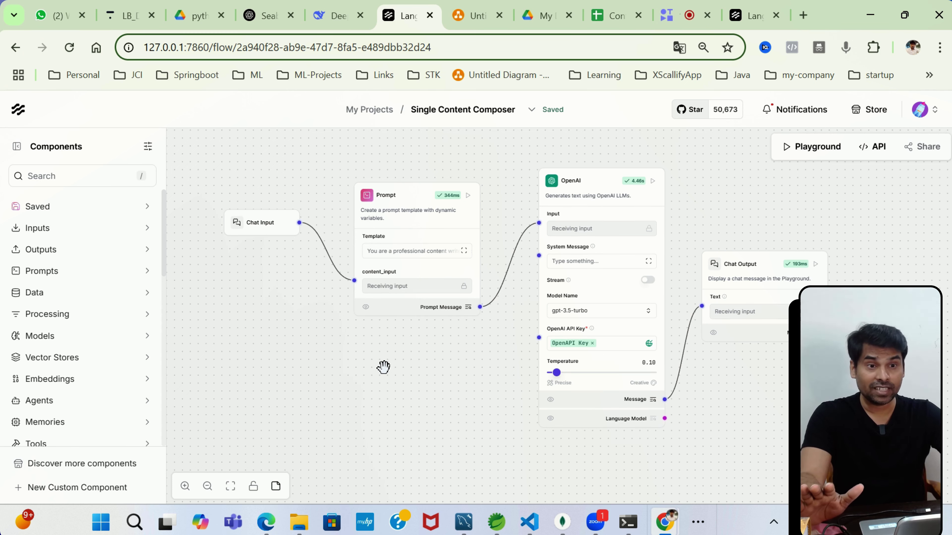
pyautogui.scroll(2, 400, 368)
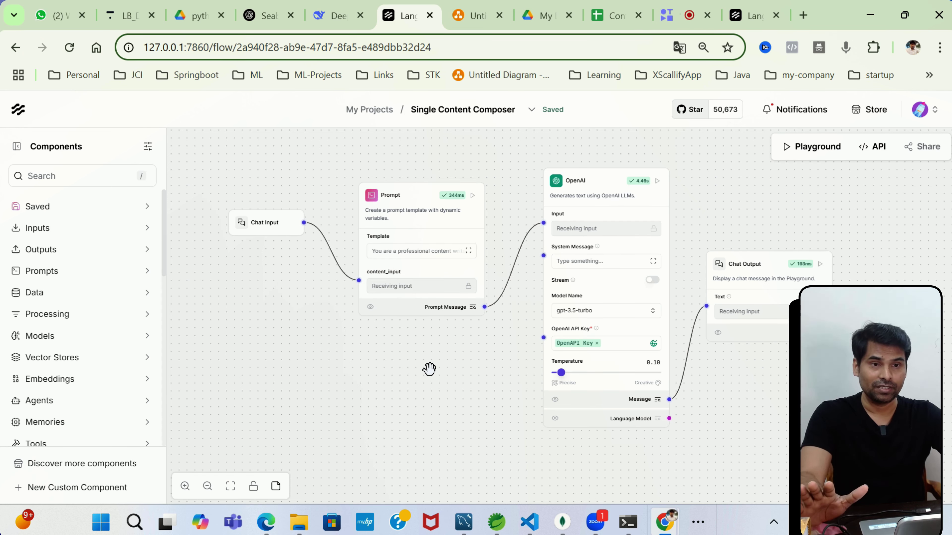
# Open the Multi-Content-Composer flow from My Projects and examine its custom content receiver, Loop and Data to Message nodes.
pyautogui.click(370, 110)
pyautogui.click(438, 361)
pyautogui.scroll(3, 436, 361)
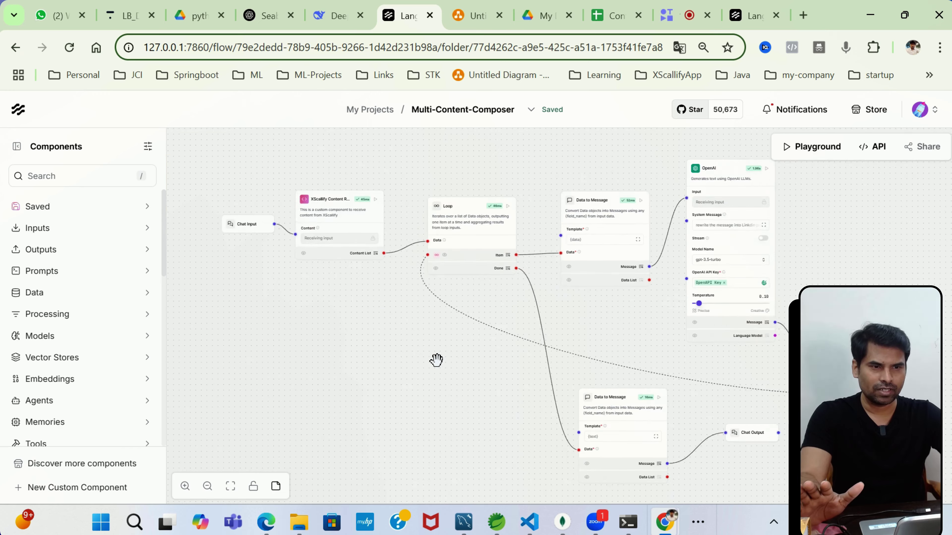
pyautogui.scroll(-3, 414, 353)
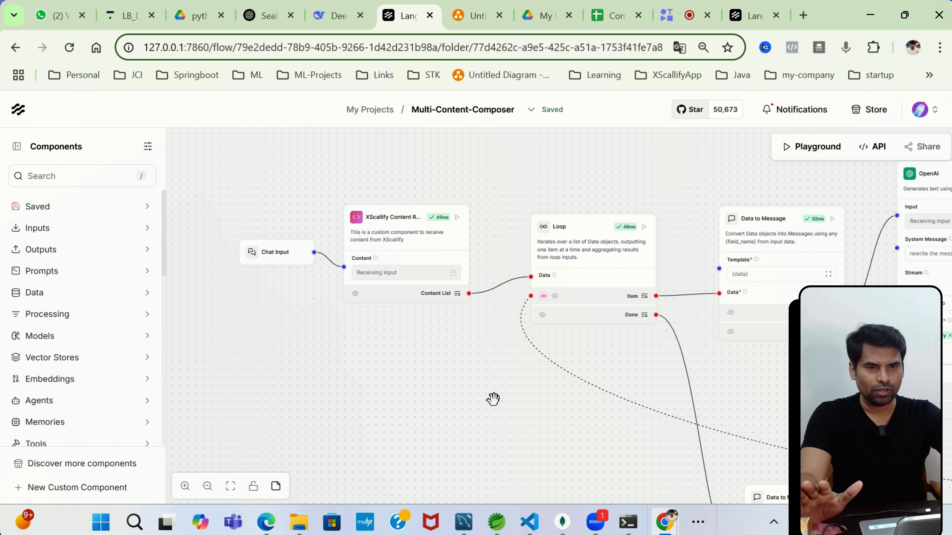
pyautogui.scroll(3, 363, 360)
pyautogui.moveTo(363, 361); pyautogui.dragTo(535, 387)
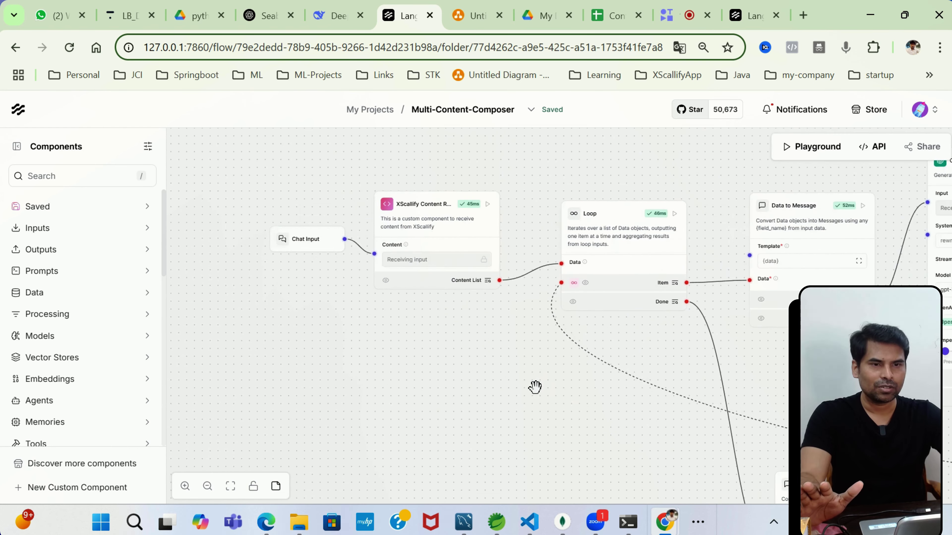
# Reopen the Single Content Composer flow from My Projects, and switch to the architecture diagram in diagrams.net.
pyautogui.click(378, 112)
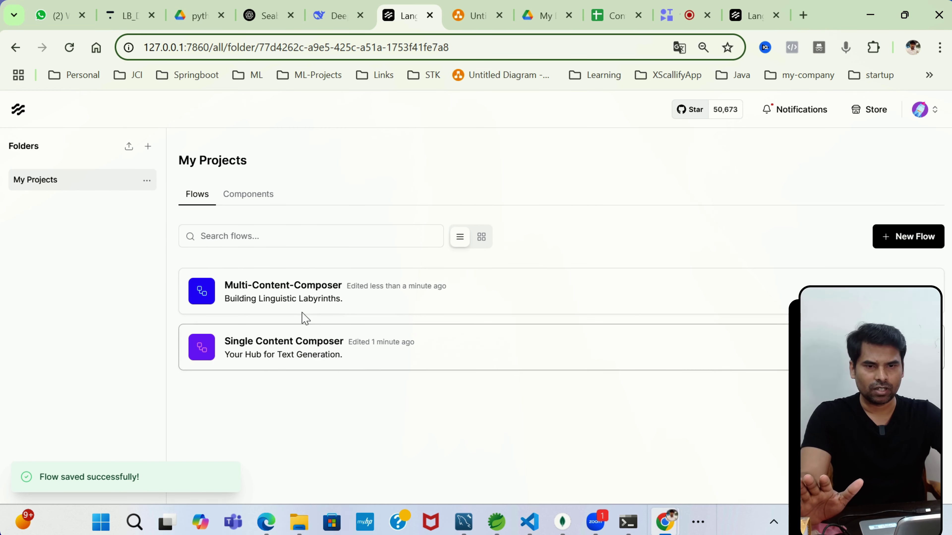
pyautogui.click(291, 350)
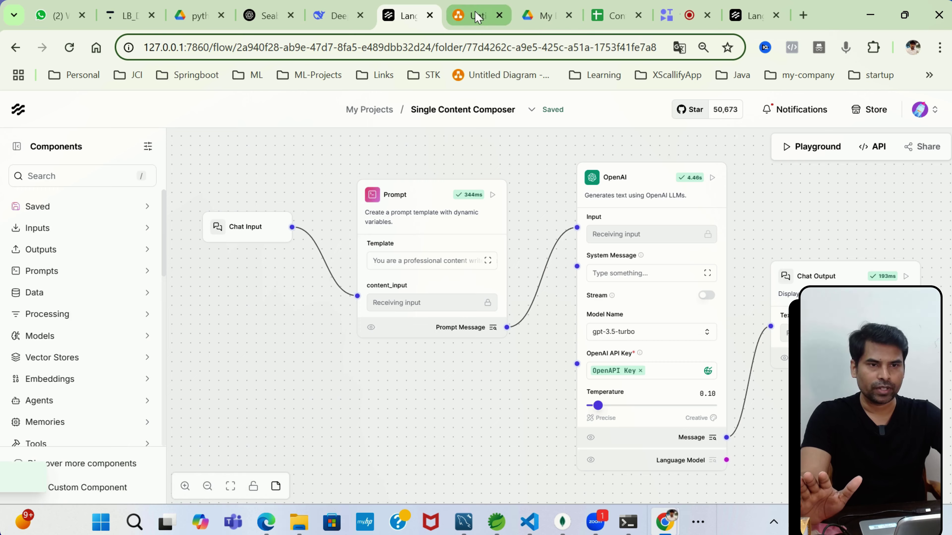
pyautogui.click(476, 16)
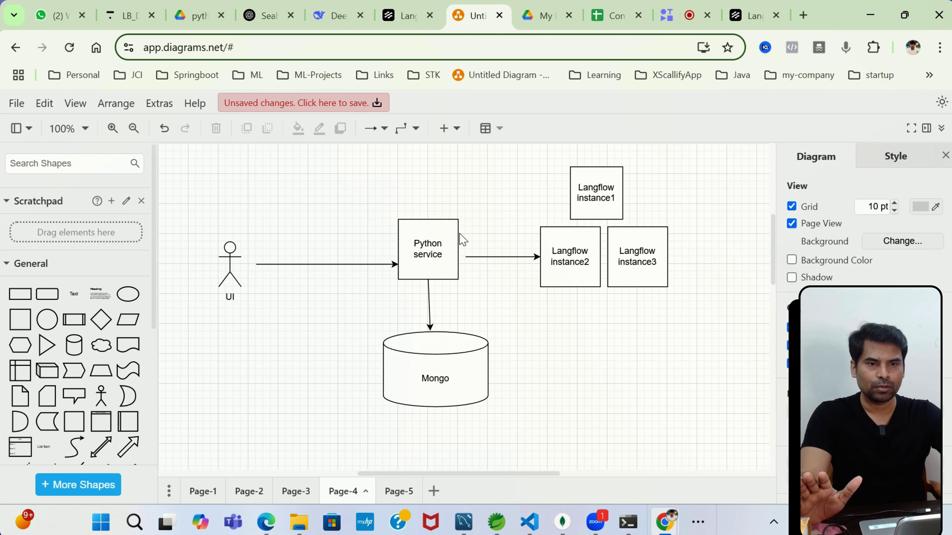
# Examine the Content Researcher, Content Composer and Content Scheduler blocks on Page-2 of the diagram.
pyautogui.click(295, 492)
pyautogui.click(249, 491)
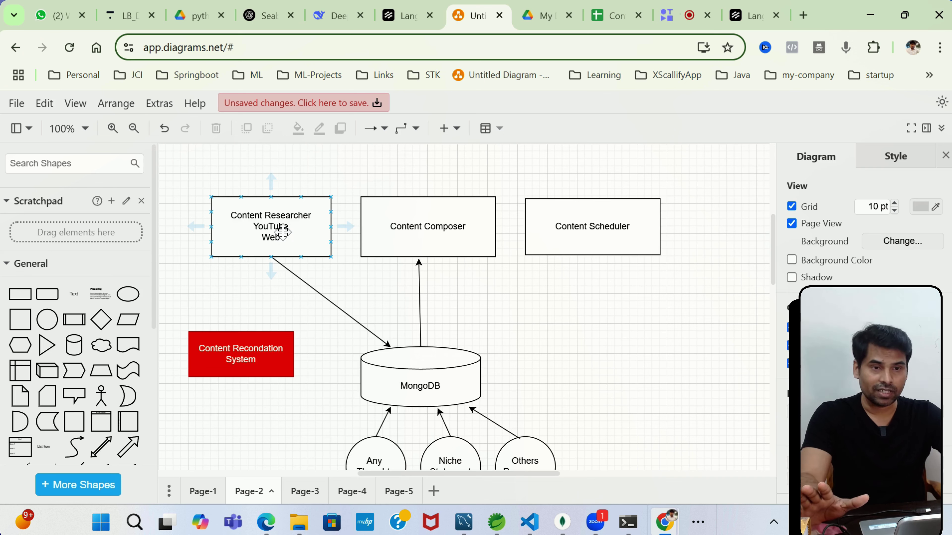
pyautogui.click(483, 232)
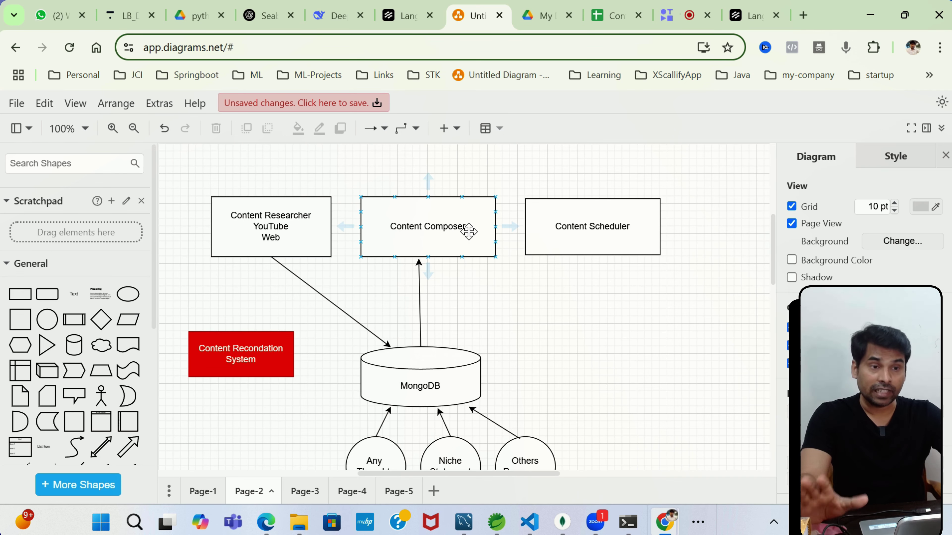
pyautogui.click(616, 232)
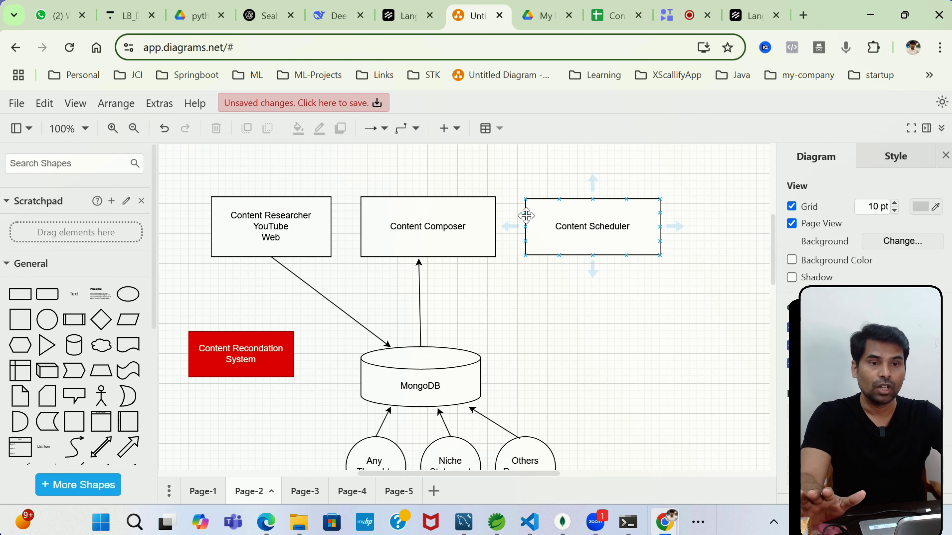
pyautogui.click(595, 187)
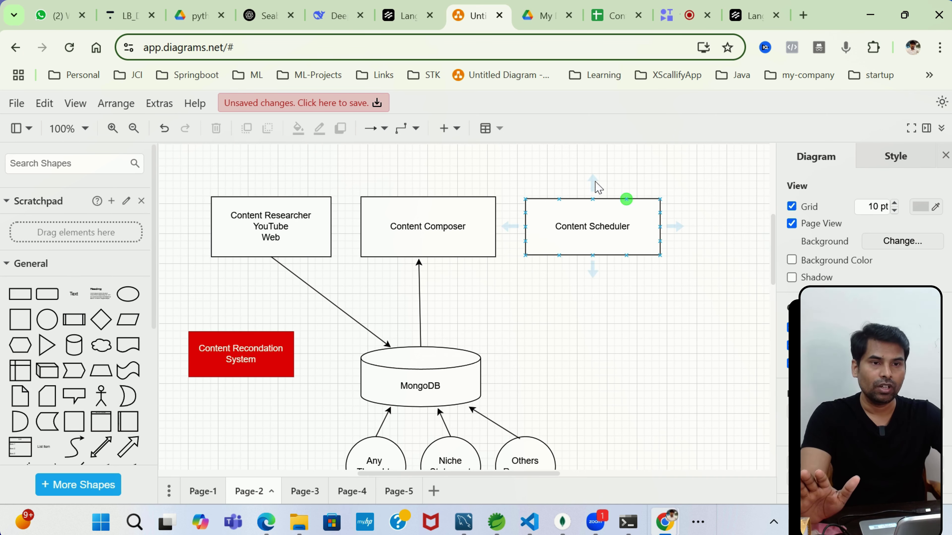
# Switch to the Single Content Composer flow in Langflow, examine the Prompt component's Python code, and close the code editor.
pyautogui.click(408, 15)
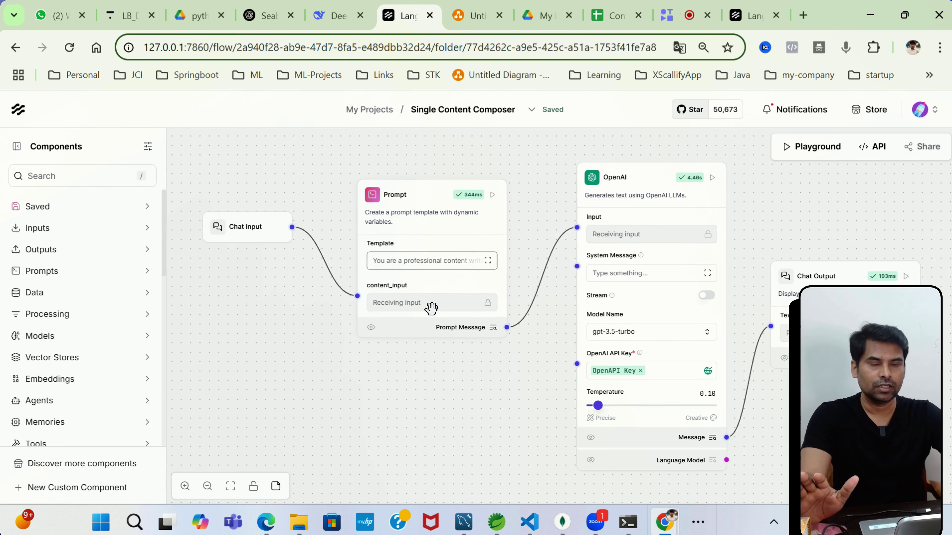
pyautogui.moveTo(478, 425)
pyautogui.mouseDown()
pyautogui.moveTo(422, 429)
pyautogui.moveTo(463, 425)
pyautogui.mouseUp()
pyautogui.scroll(-3, 462, 425)
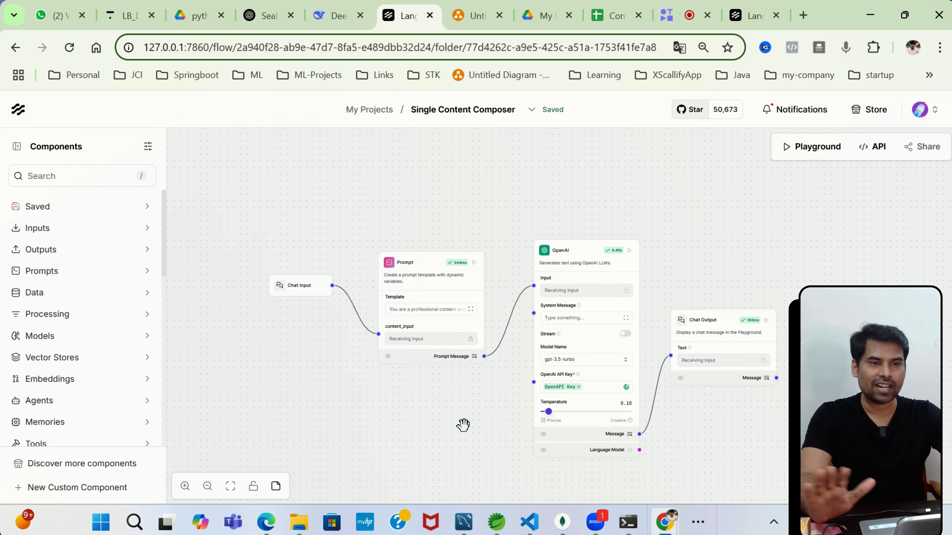
pyautogui.scroll(3, 463, 425)
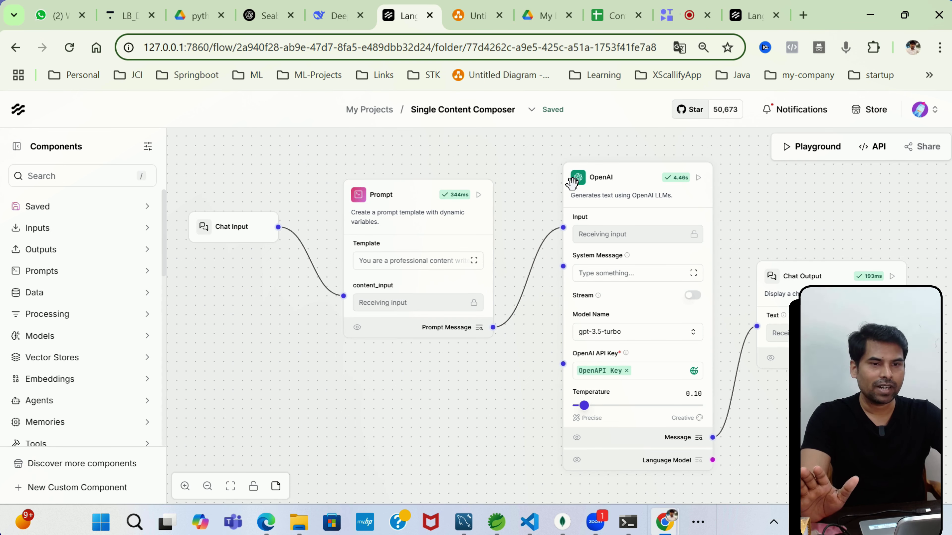
pyautogui.click(406, 191)
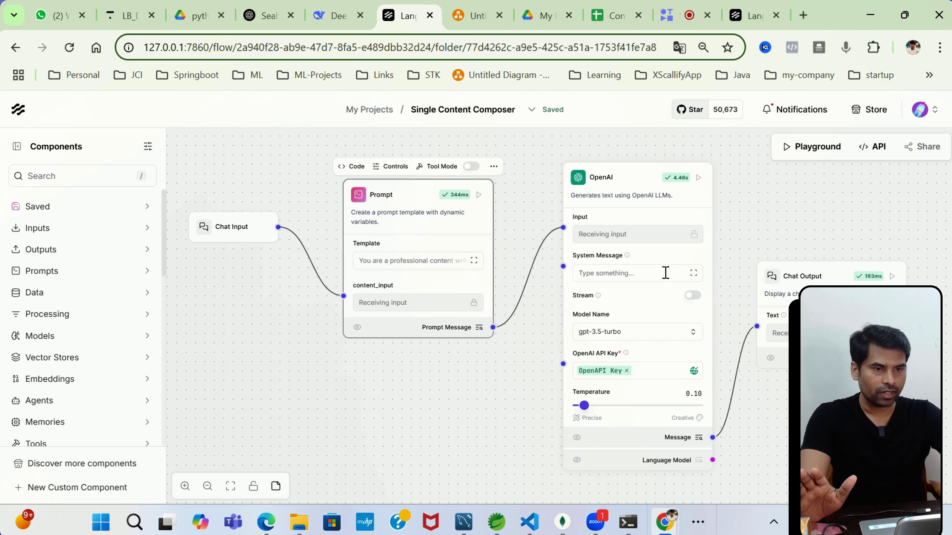
pyautogui.click(356, 167)
pyautogui.scroll(-10, 216, 277)
pyautogui.scroll(3, 216, 277)
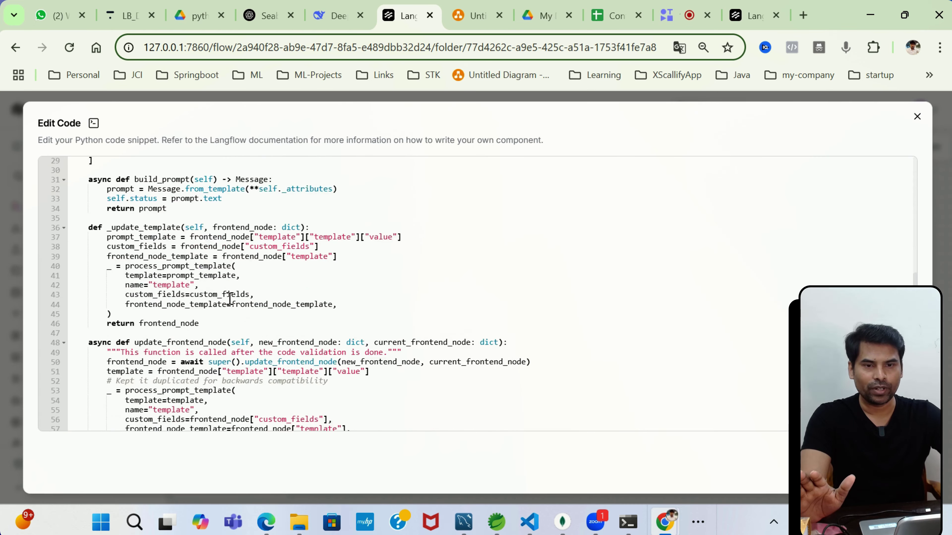
pyautogui.scroll(-3, 216, 276)
pyautogui.click(917, 117)
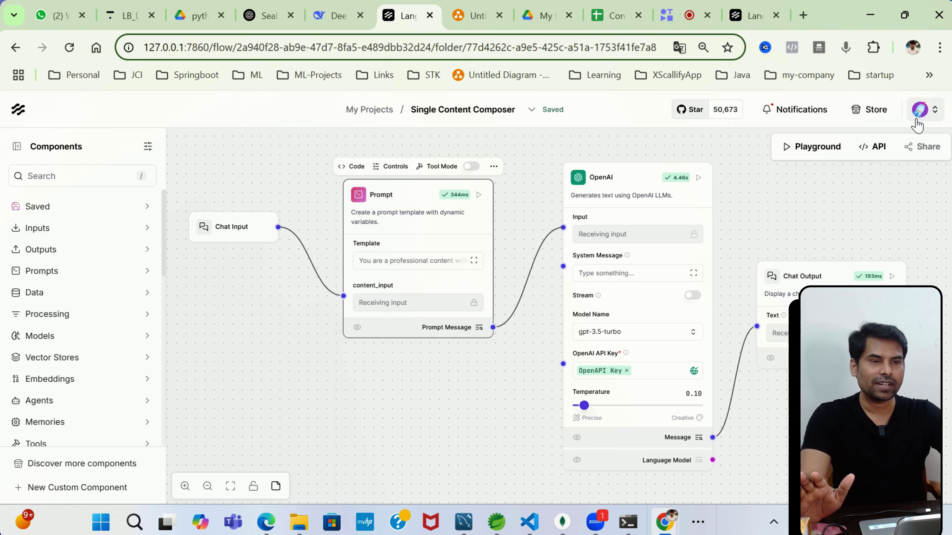
pyautogui.scroll(3, 445, 383)
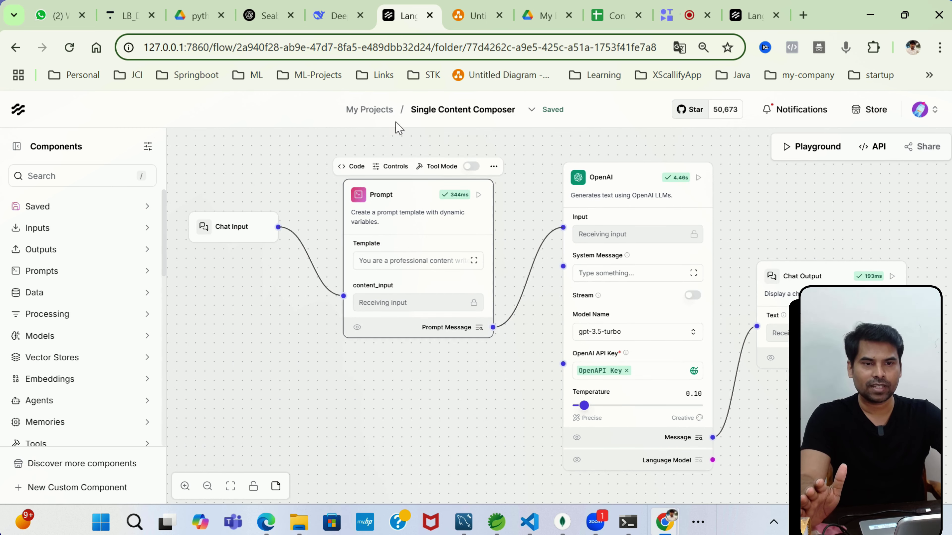
# Open the Multi-Content-Composer flow from My Projects and examine the custom content receiver's Python code through its build_content_list method, closing the editor.
pyautogui.click(375, 113)
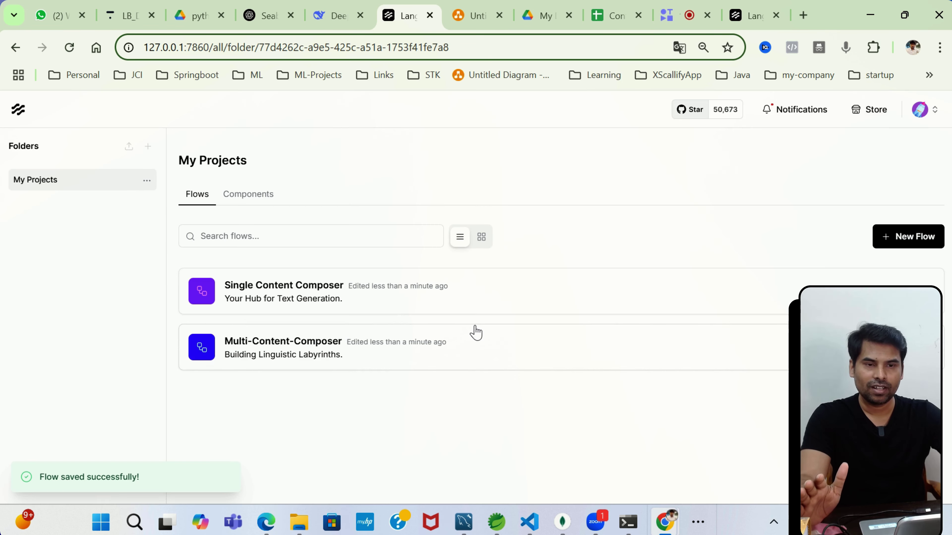
pyautogui.click(305, 348)
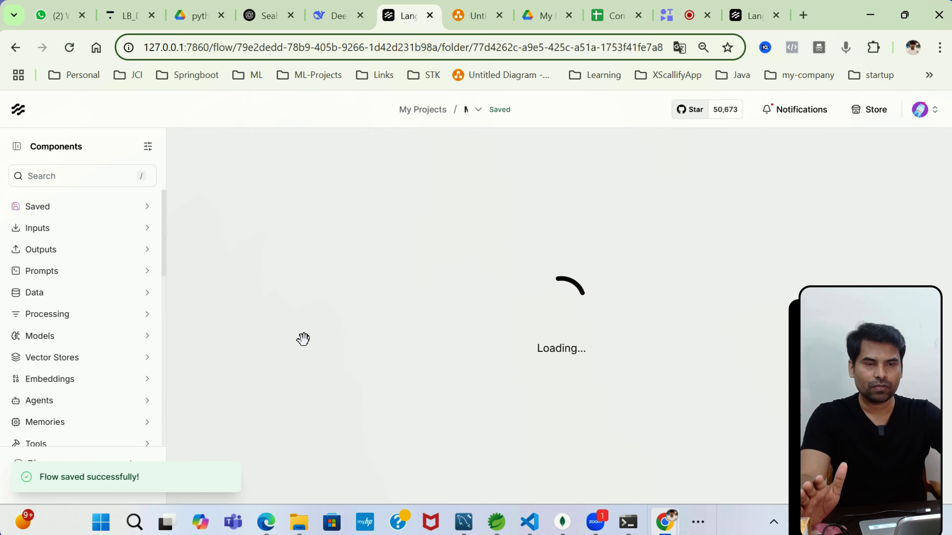
pyautogui.scroll(3, 481, 347)
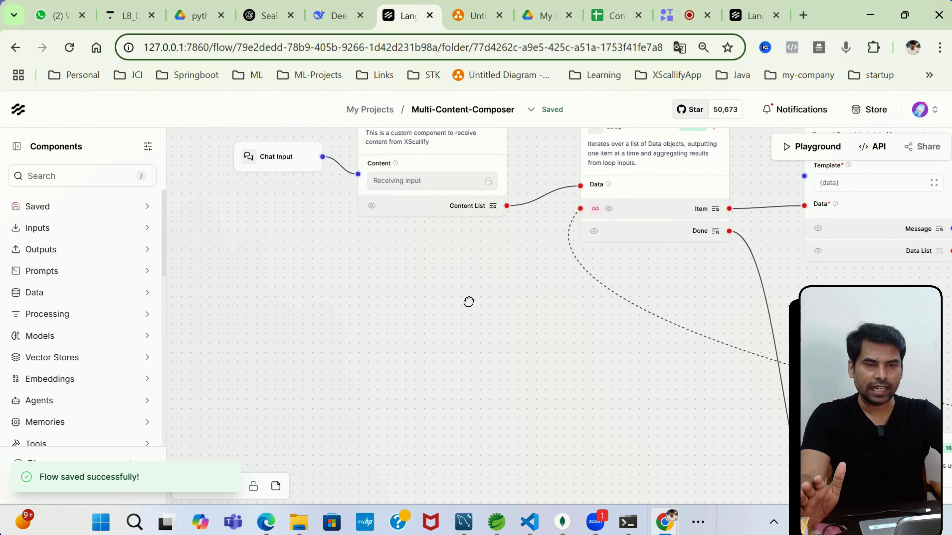
pyautogui.scroll(5, 457, 382)
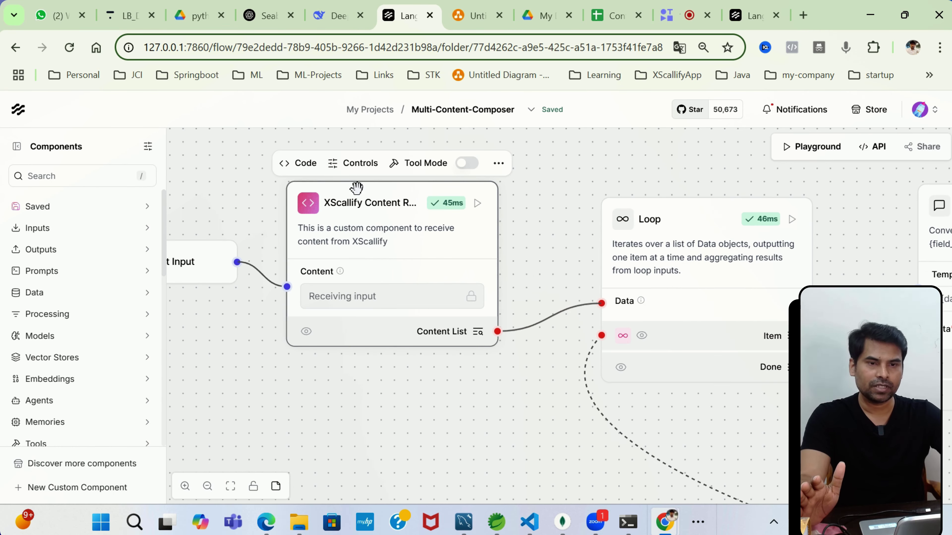
pyautogui.click(301, 163)
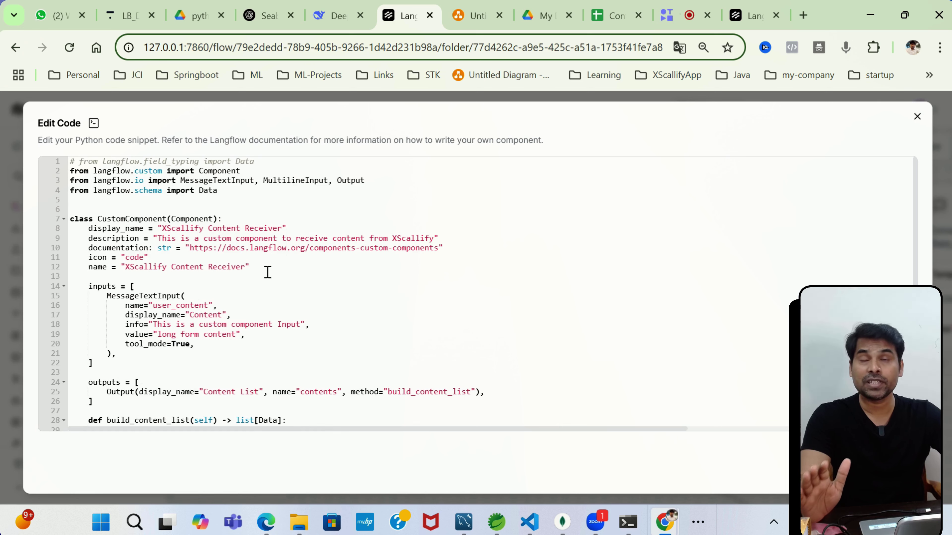
pyautogui.scroll(-5, 381, 319)
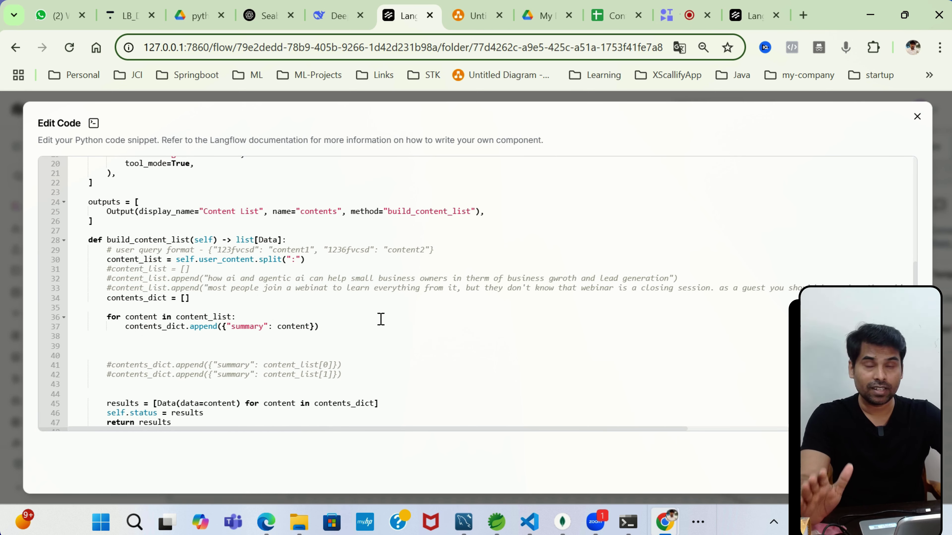
pyautogui.scroll(-1, 381, 319)
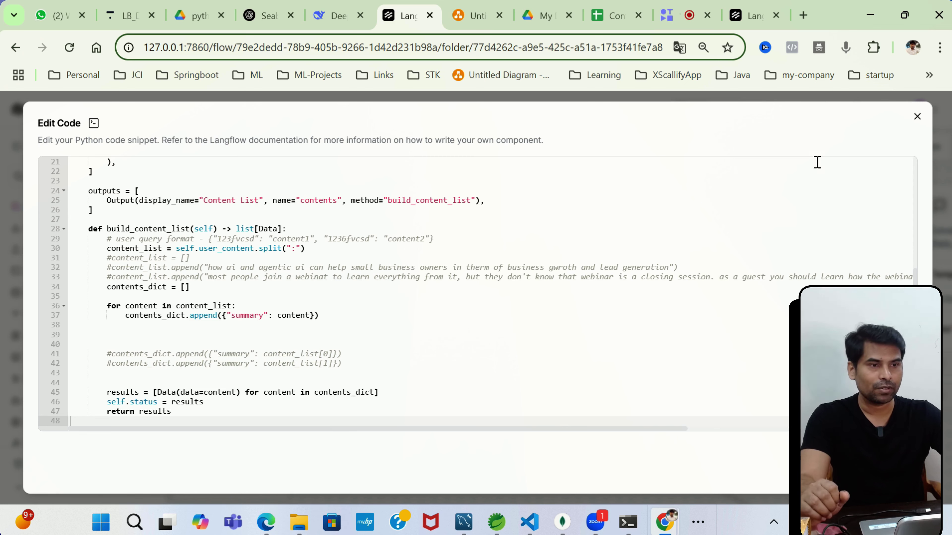
pyautogui.click(917, 117)
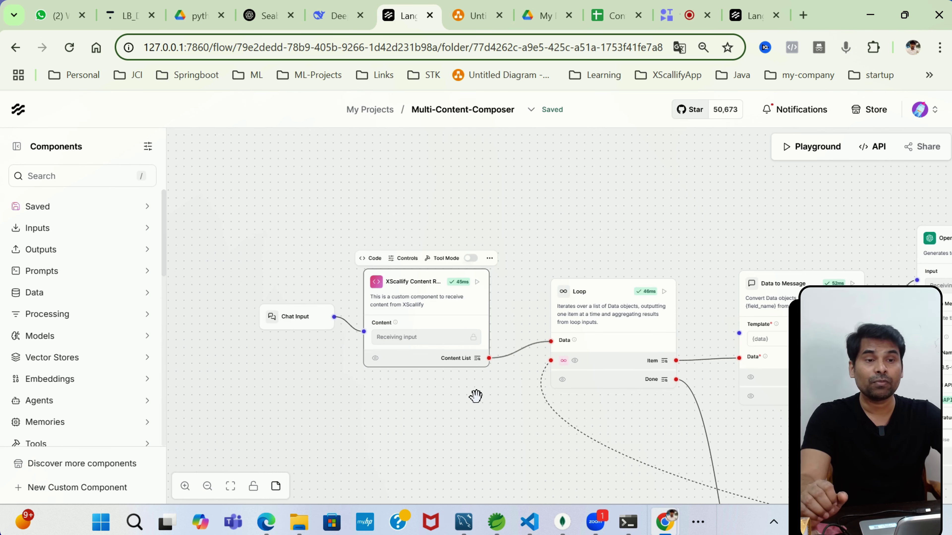
pyautogui.scroll(3, 487, 410)
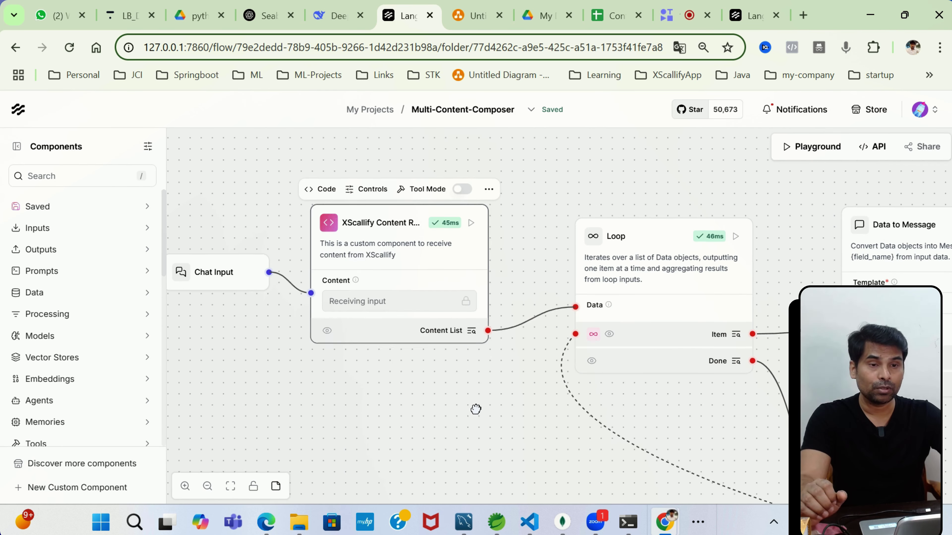
pyautogui.scroll(-1, 475, 409)
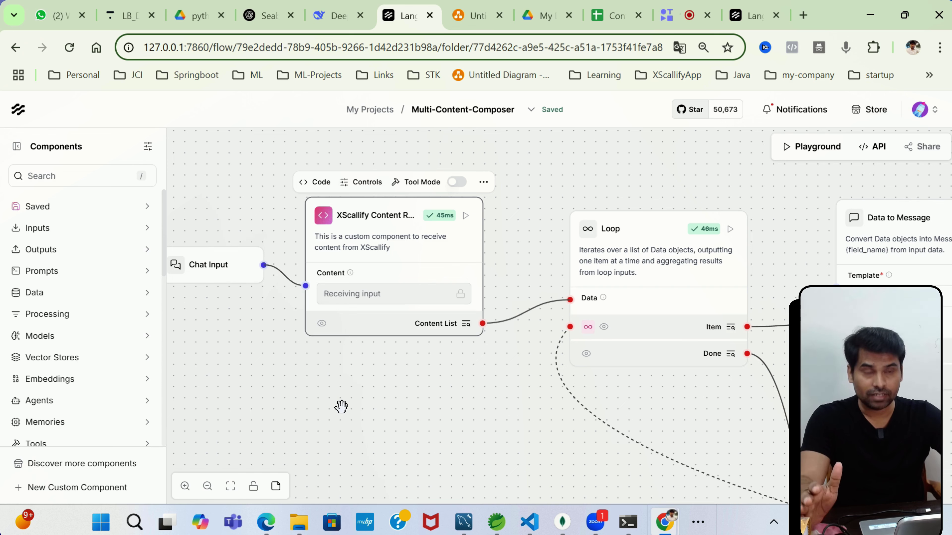
# Revisit the Multi-Content-Composer flow overview, and reopen the Single Content Composer flow from My Projects.
pyautogui.click(383, 111)
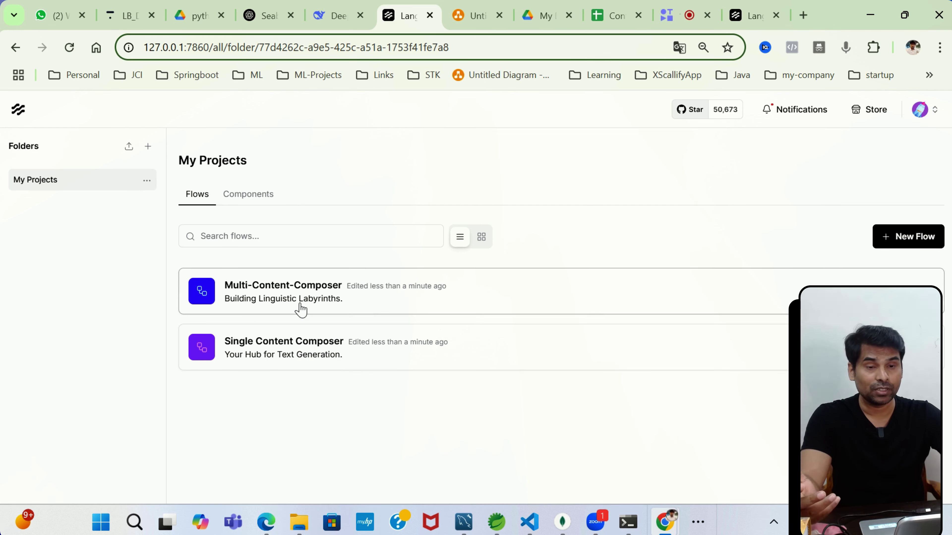
pyautogui.click(303, 290)
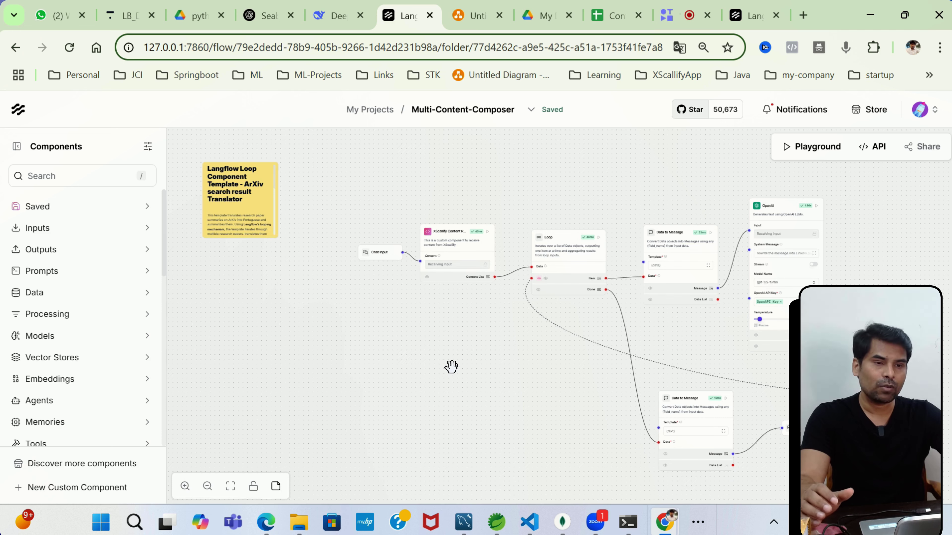
pyautogui.click(371, 110)
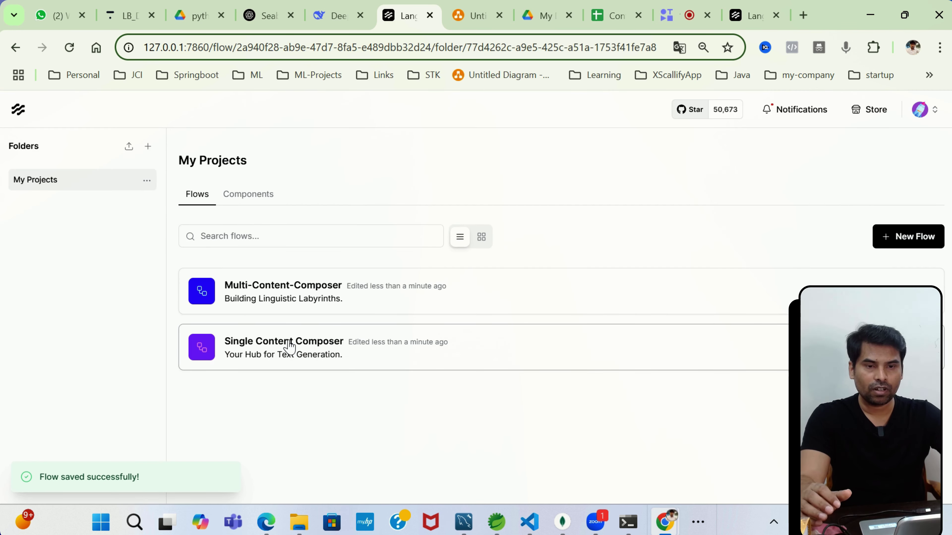
pyautogui.click(289, 347)
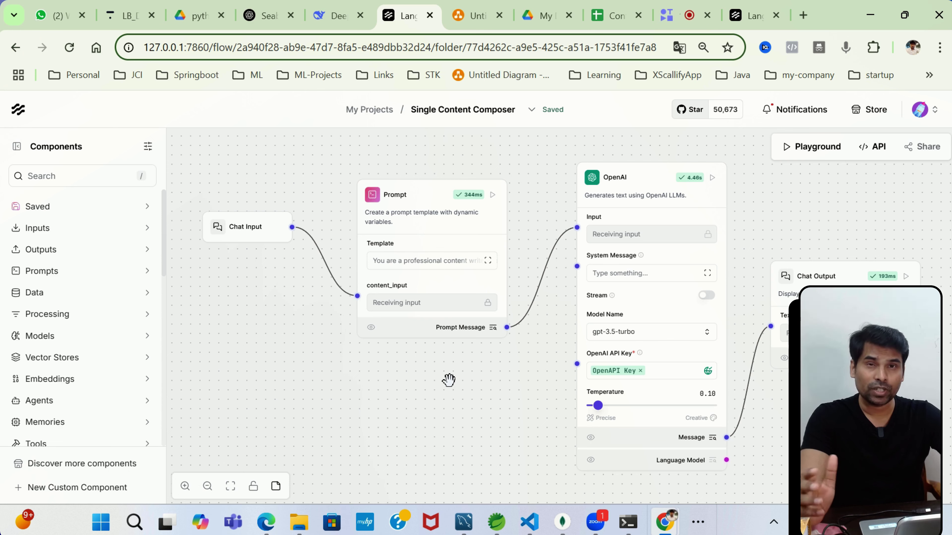
# Review the generated webinar post in the Single Content Composer's Playground, and close the Playground.
pyautogui.scroll(-2, 448, 379)
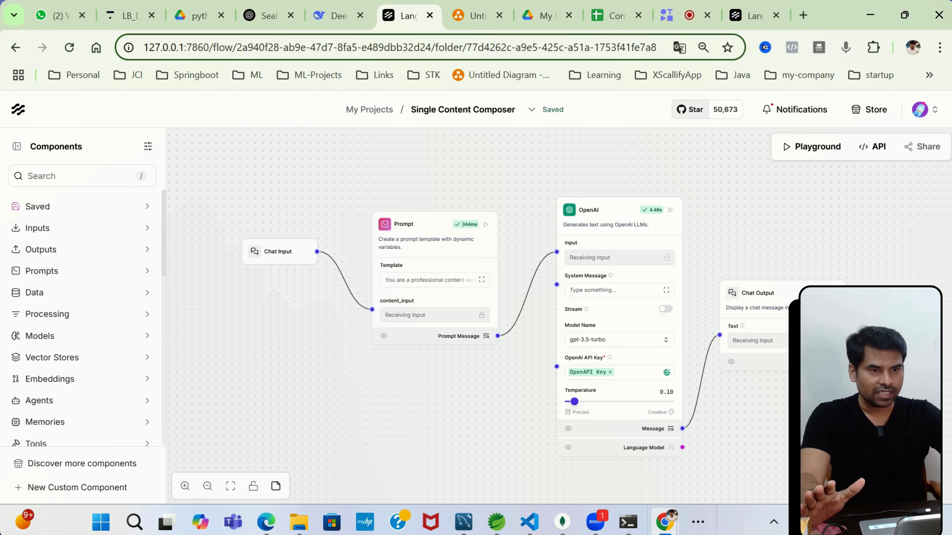
pyautogui.click(813, 149)
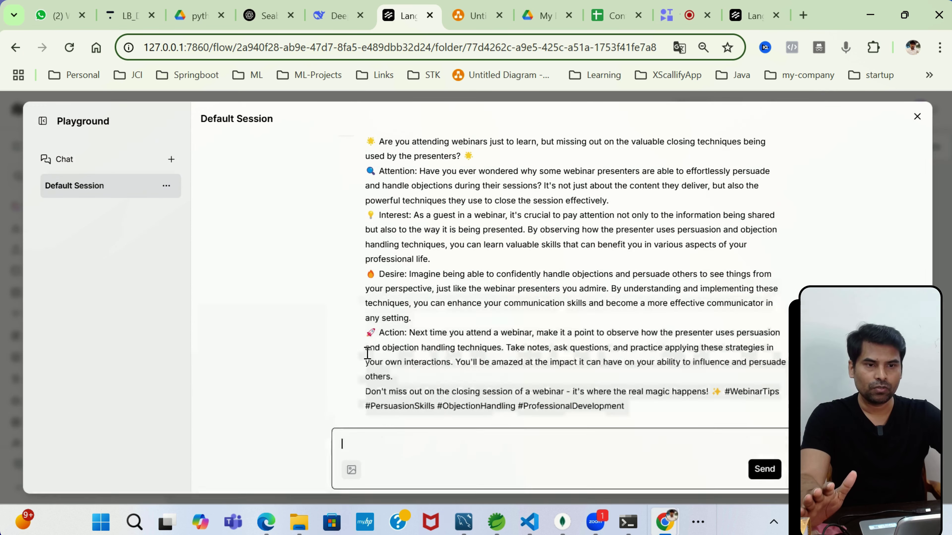
pyautogui.click(916, 116)
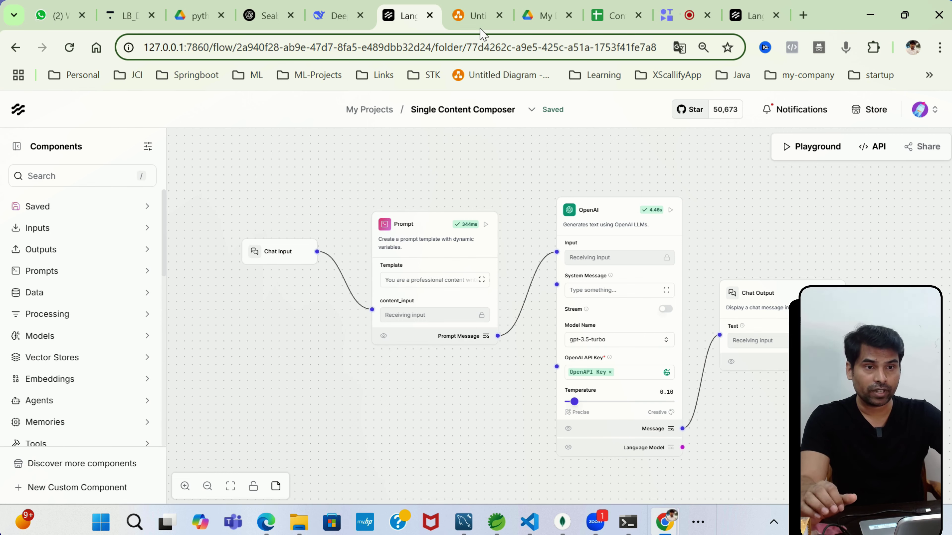
# Compare the Python service architecture on Page-4 in diagrams.net with the Single Content Composer flow in Langflow, ending on the flow.
pyautogui.click(476, 17)
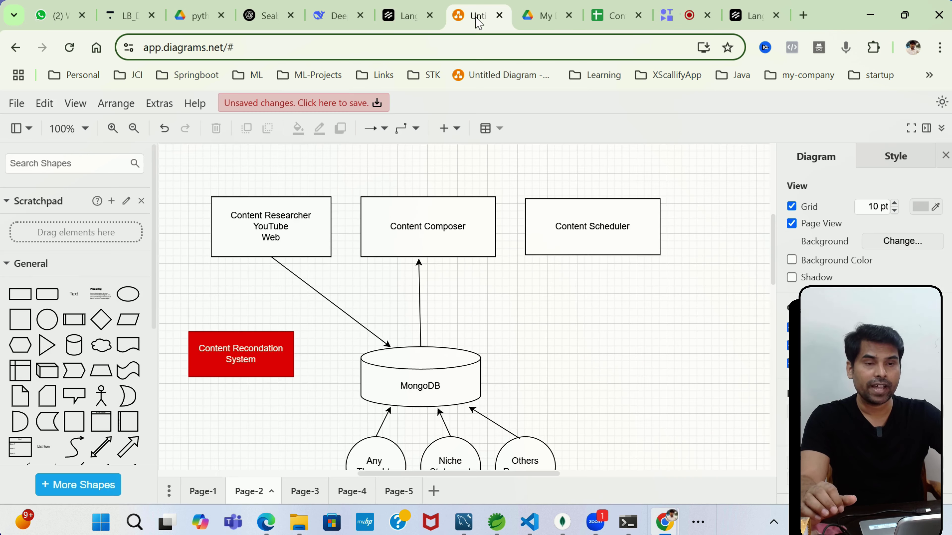
pyautogui.click(351, 491)
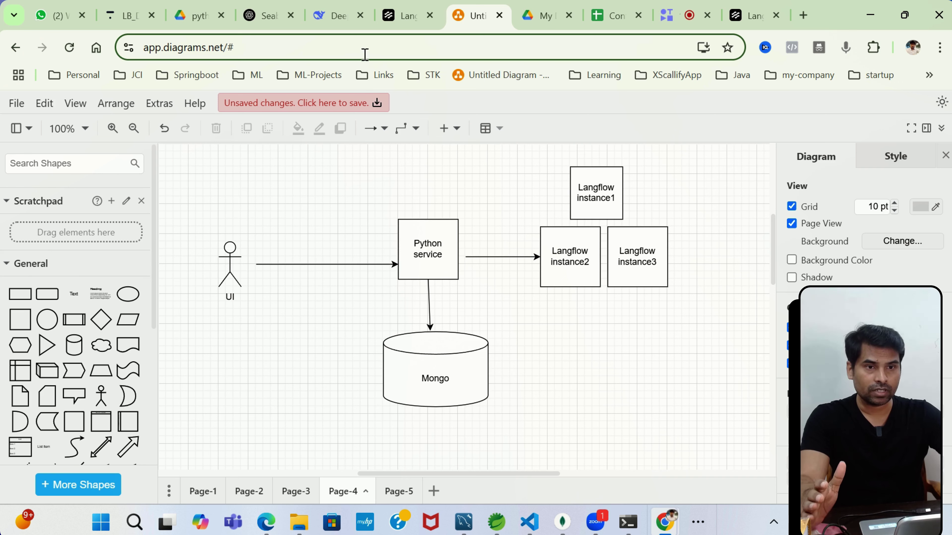
pyautogui.click(402, 16)
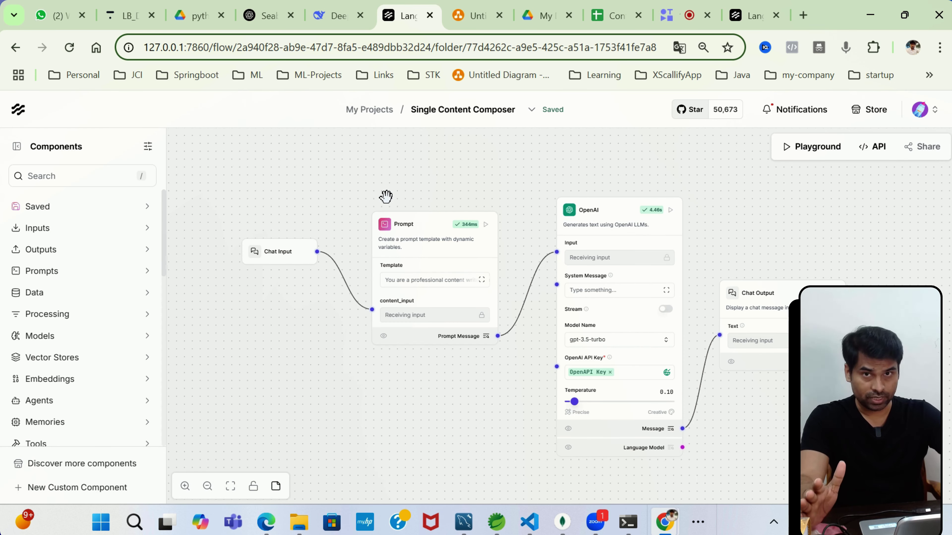
pyautogui.click(481, 20)
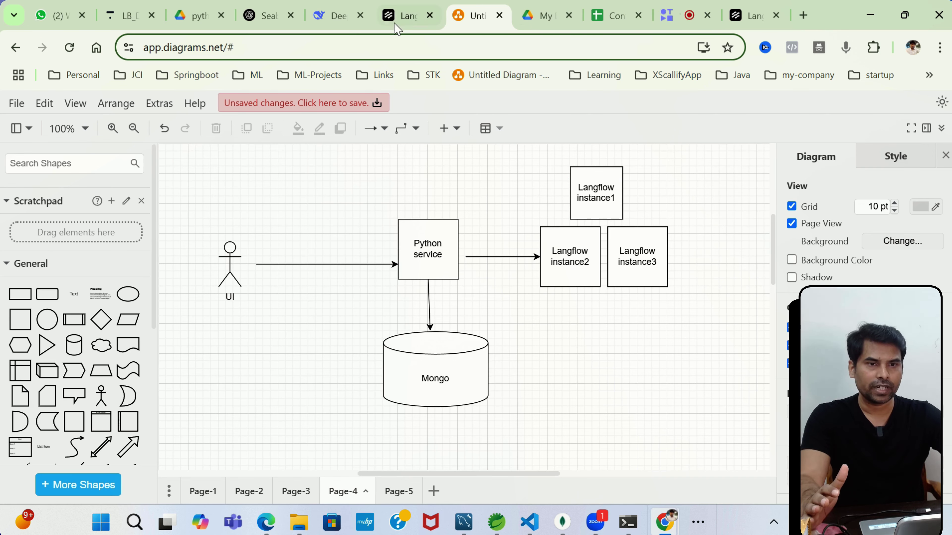
pyautogui.click(403, 15)
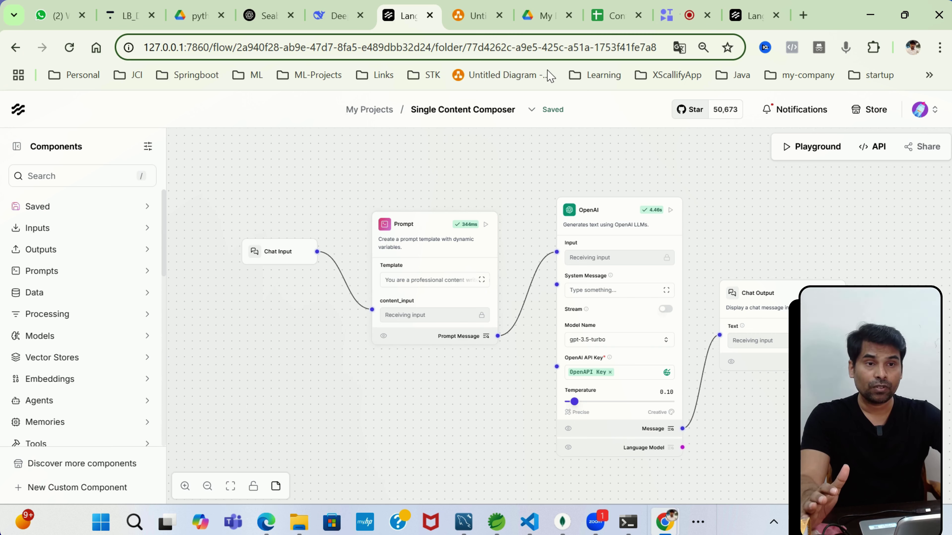
pyautogui.click(474, 16)
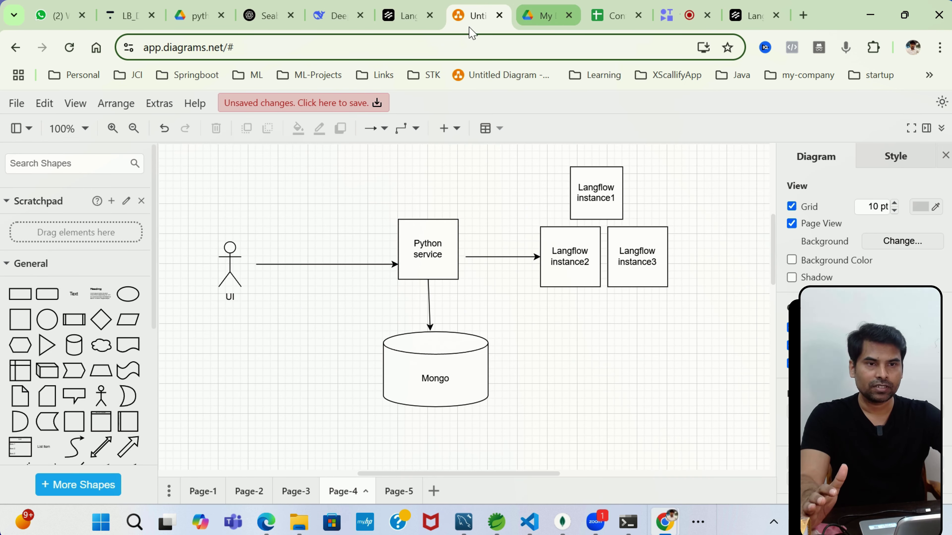
pyautogui.click(394, 23)
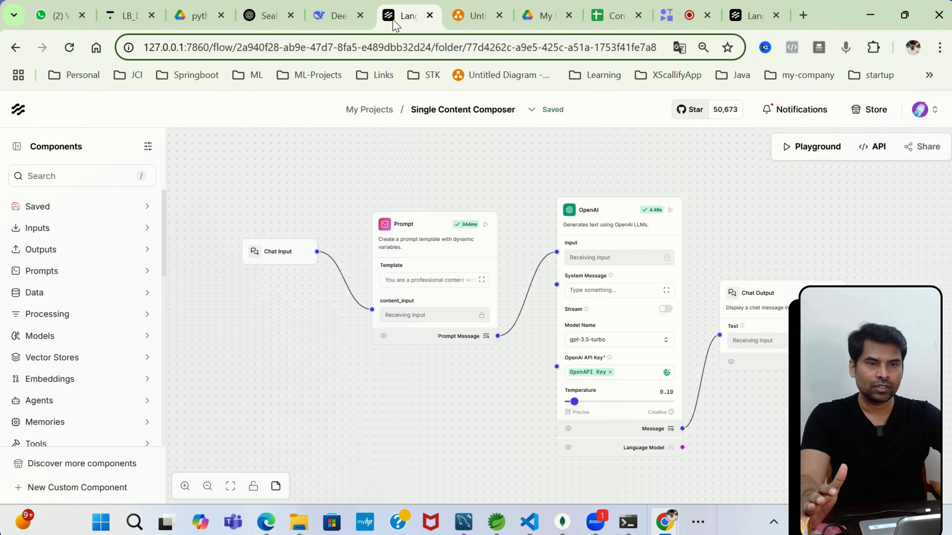
# Review the Single Content Composer's Playground output and the Python service on Page-4 in diagrams.net, ending on the flow in Langflow.
pyautogui.click(816, 148)
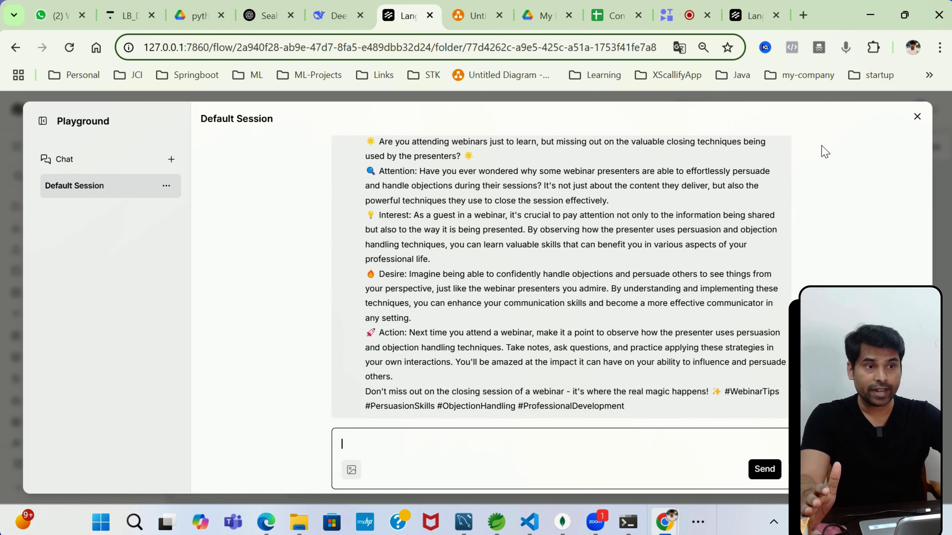
pyautogui.click(916, 116)
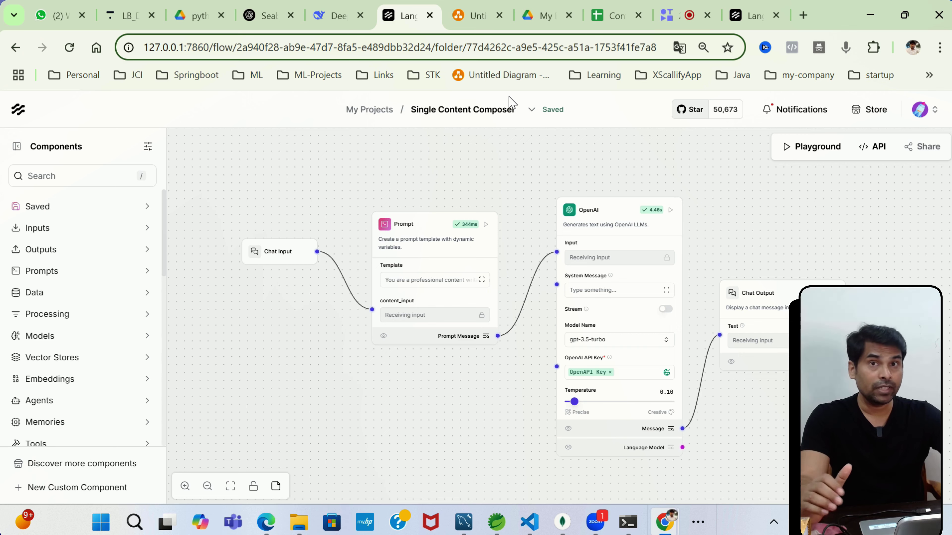
pyautogui.click(471, 17)
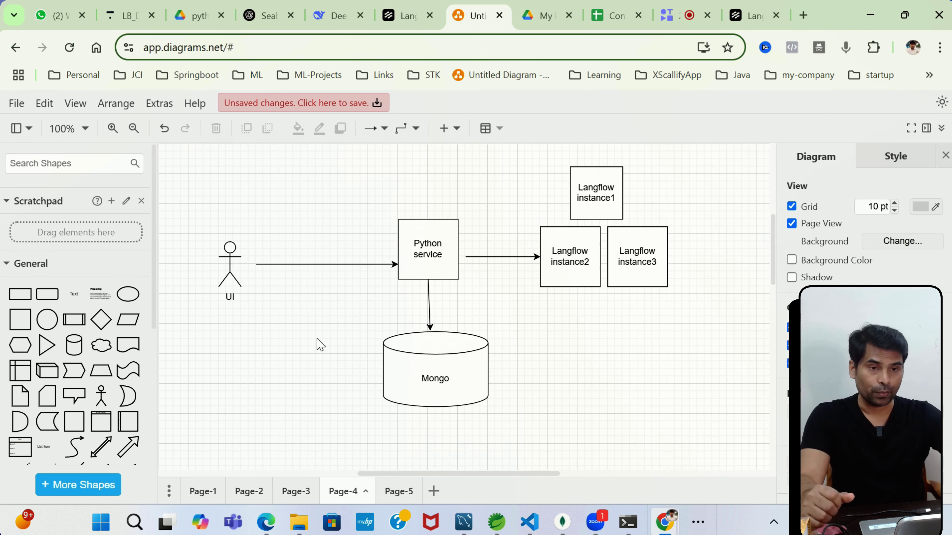
pyautogui.click(438, 263)
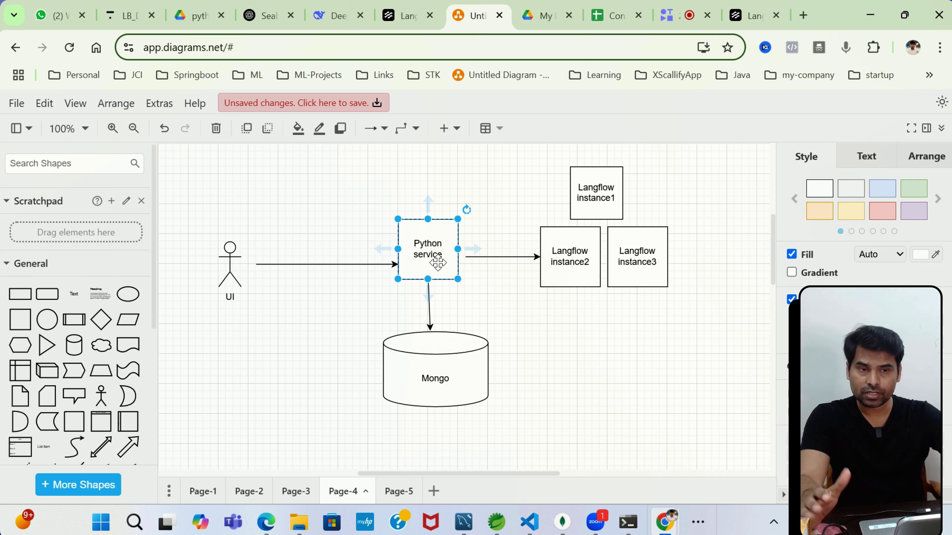
pyautogui.click(570, 340)
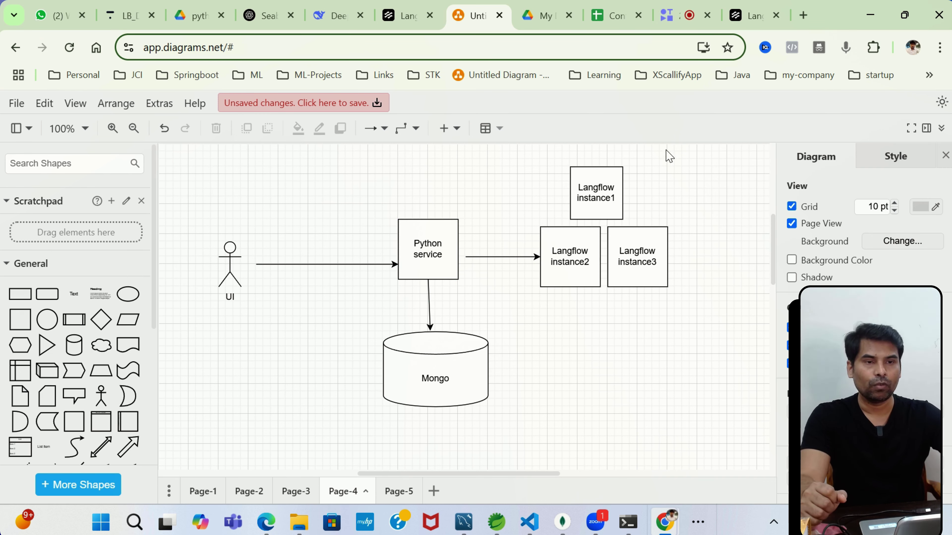
pyautogui.click(406, 15)
pyautogui.click(475, 15)
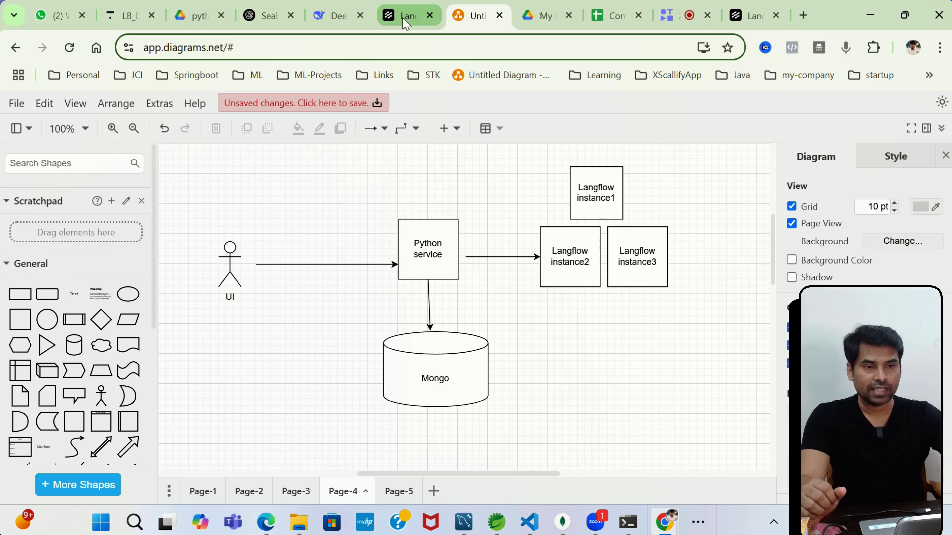
pyautogui.click(405, 16)
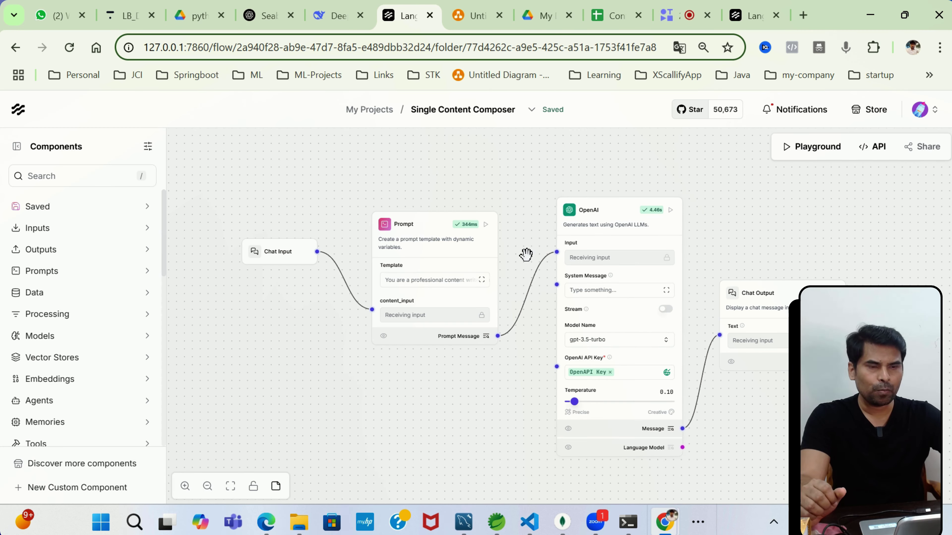
# Examine the Single Content Composer flow's cURL request in the API code window, and close the window.
pyautogui.click(875, 147)
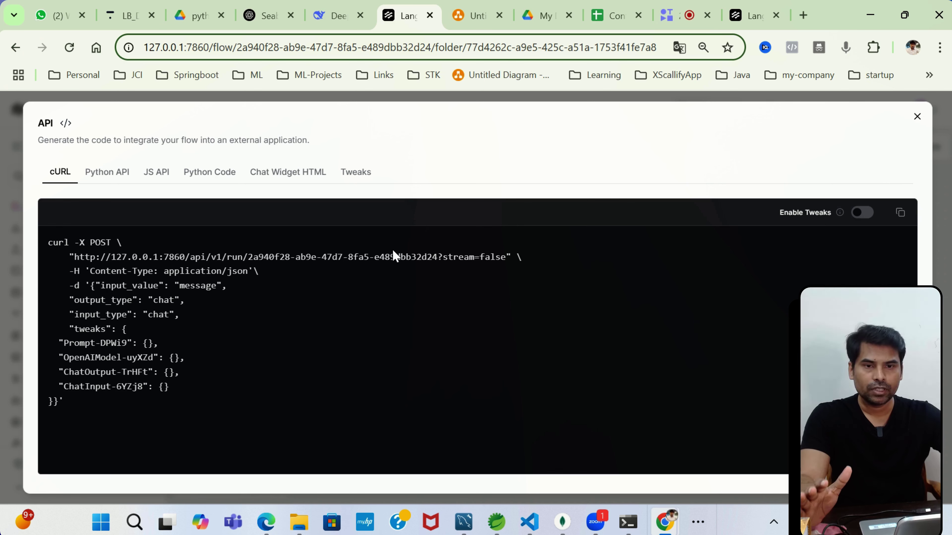
pyautogui.click(916, 117)
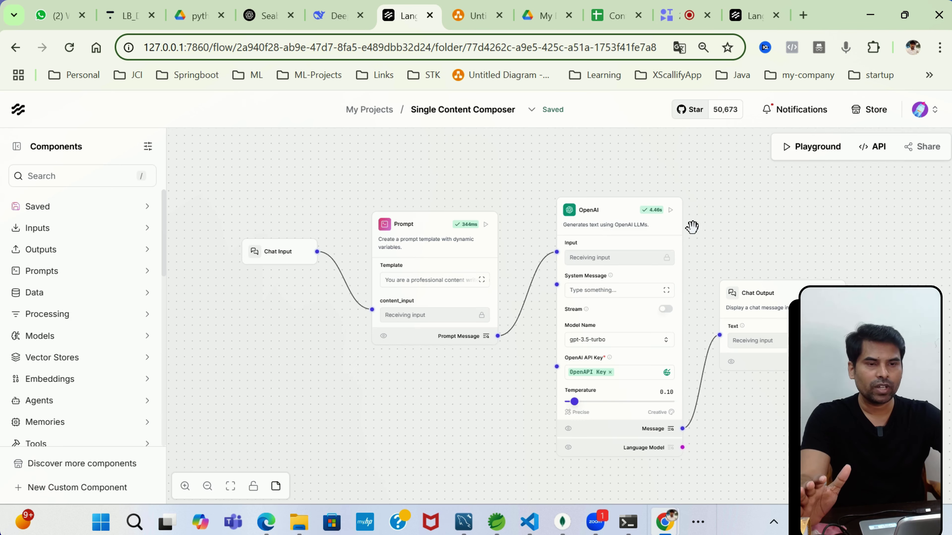
pyautogui.click(877, 148)
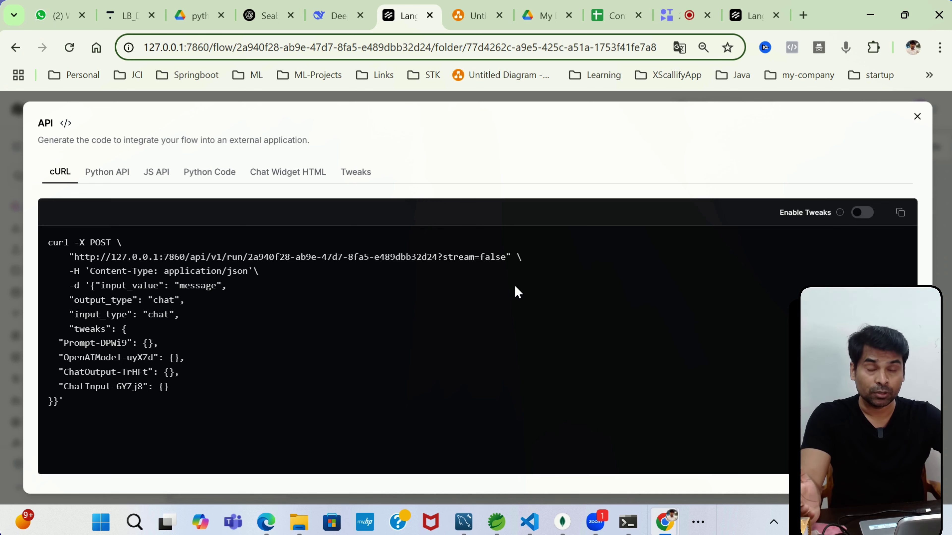
pyautogui.click(916, 117)
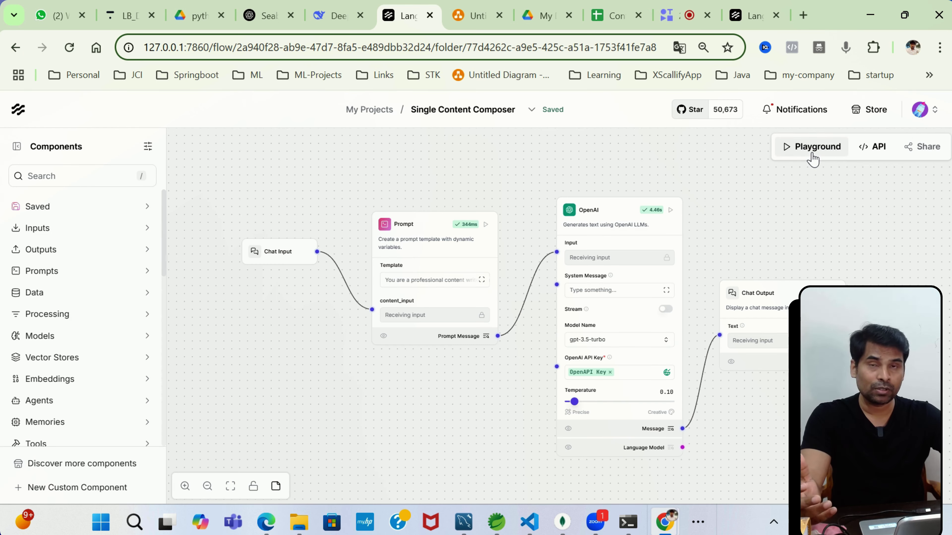
# Reopen the flow's API code and look through the Python API, JS API, Python Code and Chat Widget HTML versions.
pyautogui.click(878, 148)
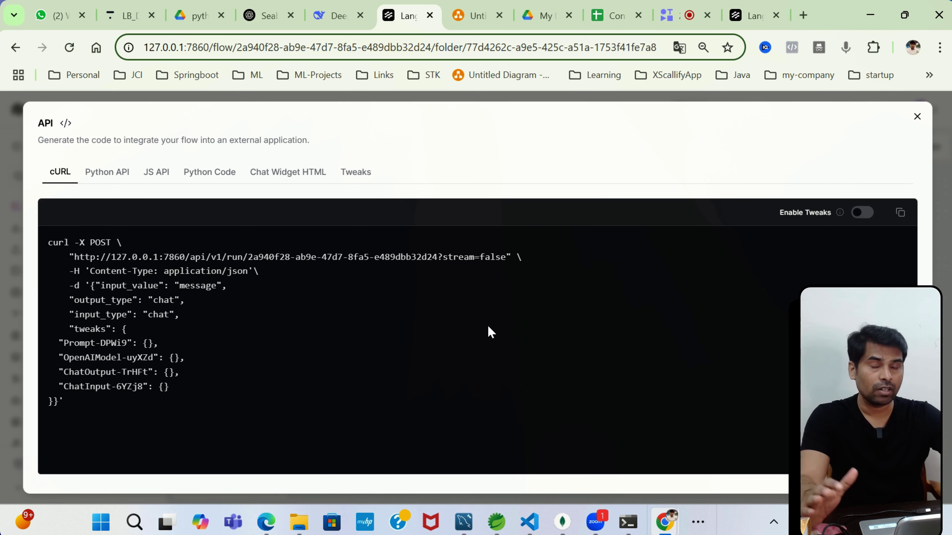
pyautogui.click(107, 176)
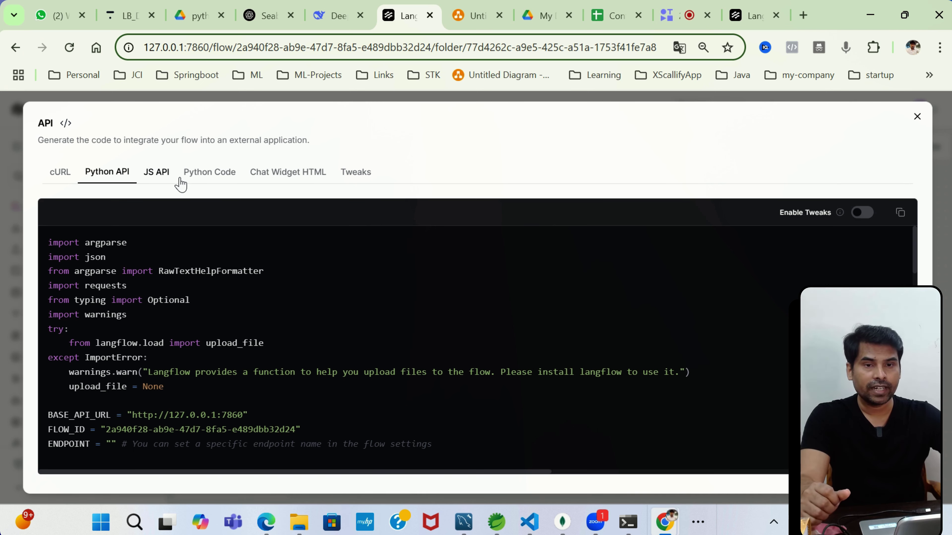
pyautogui.click(163, 179)
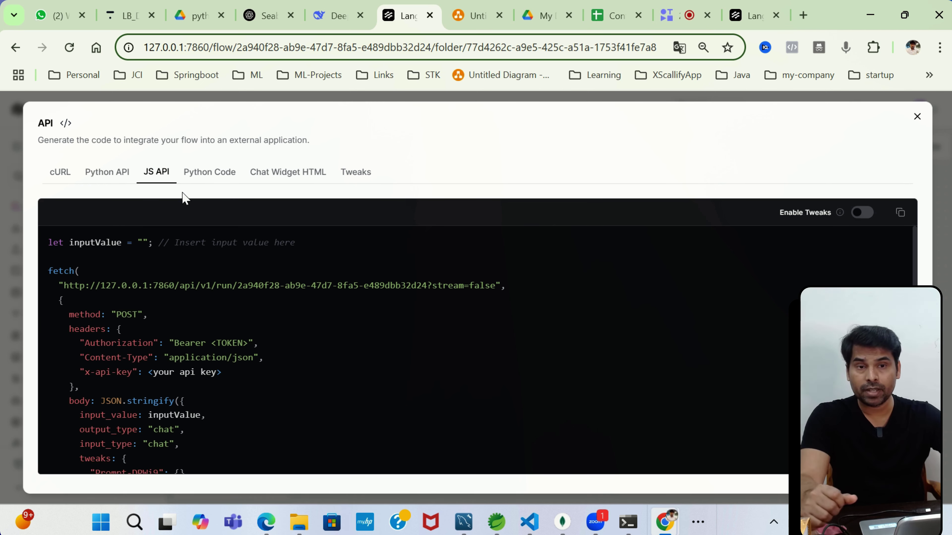
pyautogui.click(216, 177)
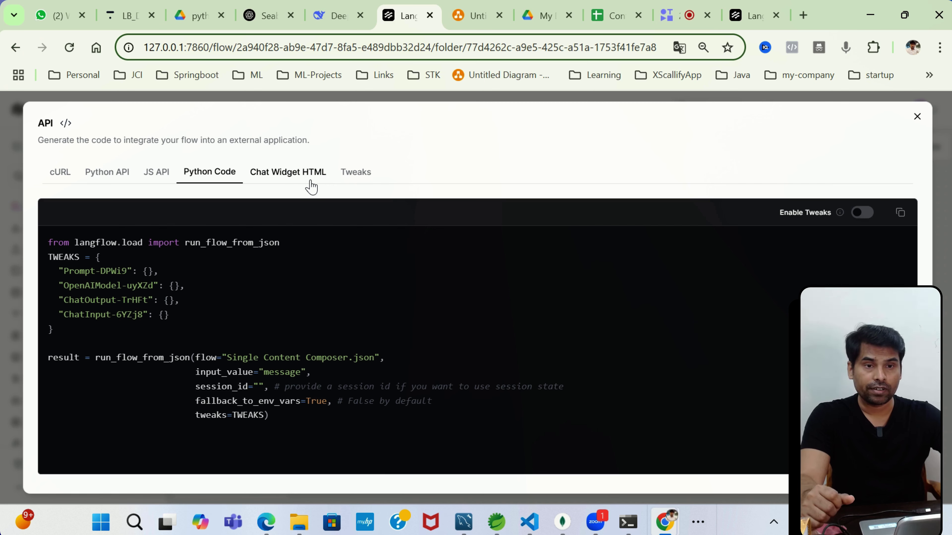
pyautogui.click(300, 180)
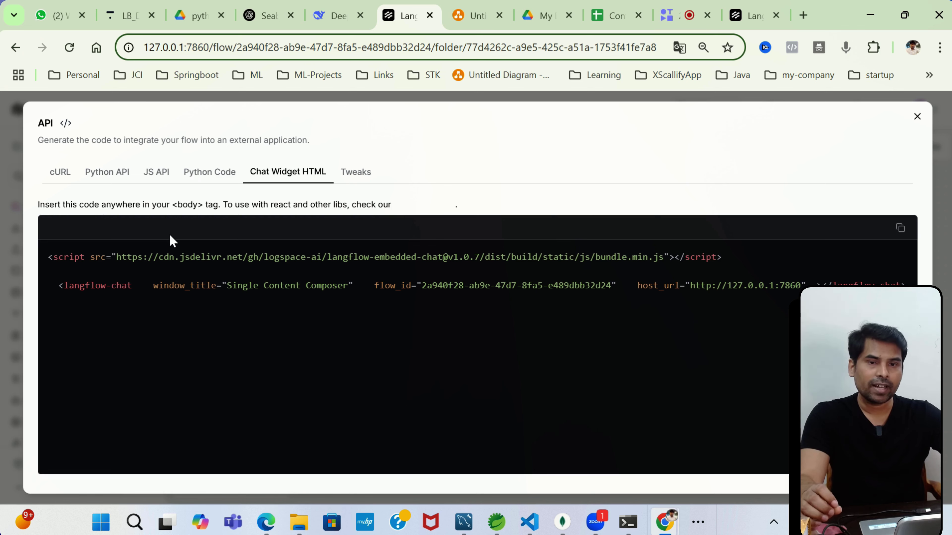
# Return to the Python API version and skim its code from the imports to the closing main() call.
pyautogui.click(130, 183)
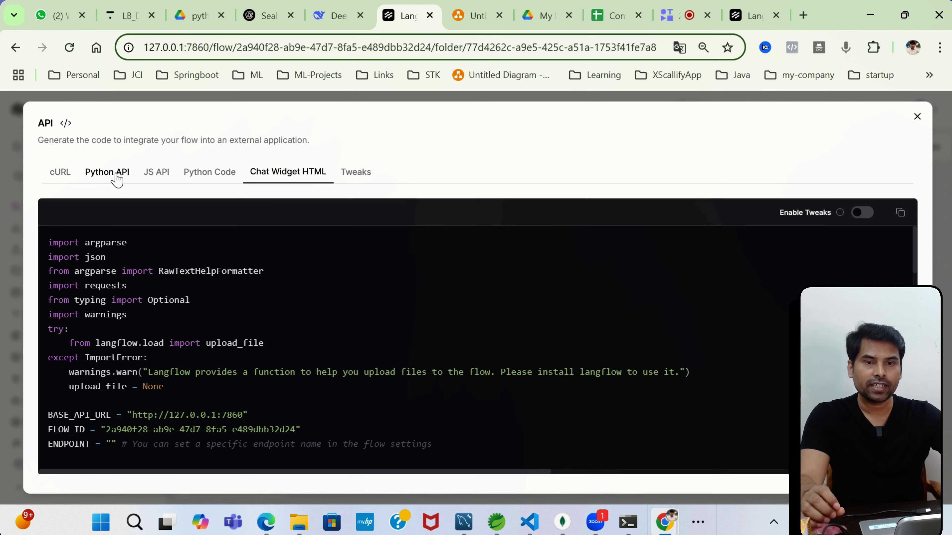
pyautogui.scroll(-4, 426, 330)
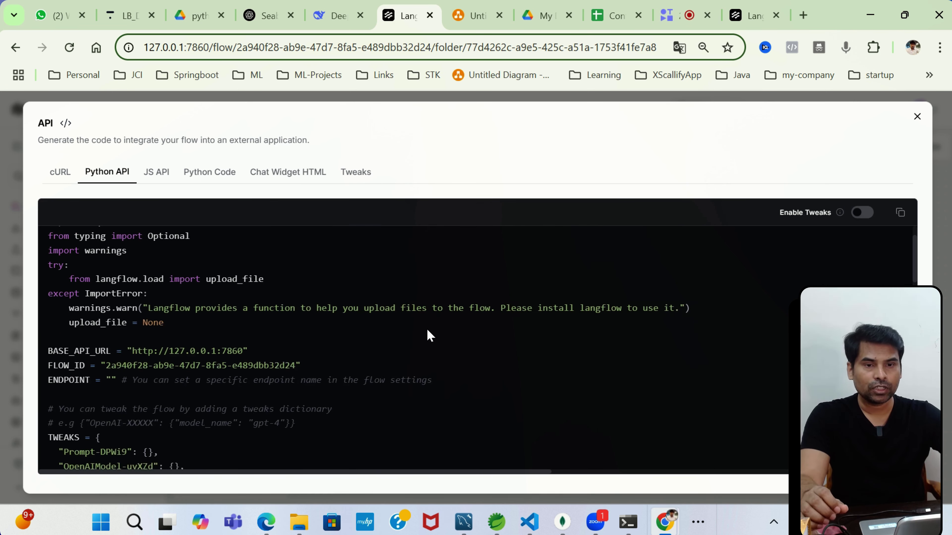
pyautogui.scroll(4, 283, 333)
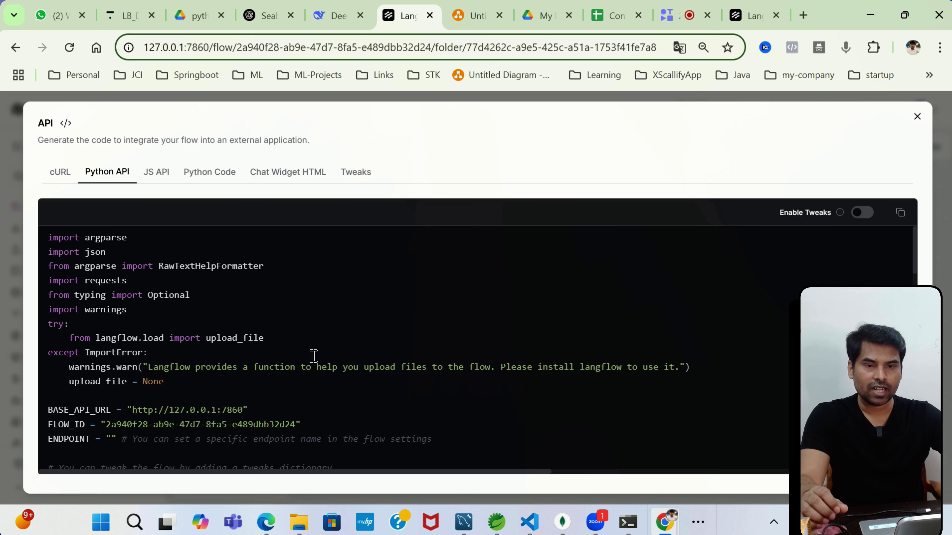
pyautogui.scroll(-15, 318, 350)
pyautogui.scroll(-2, 330, 383)
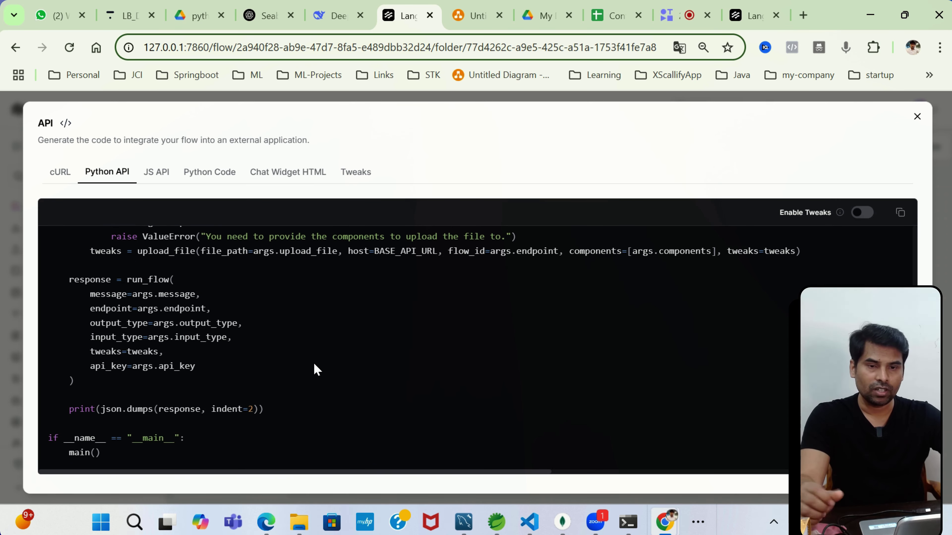
pyautogui.scroll(10, 287, 339)
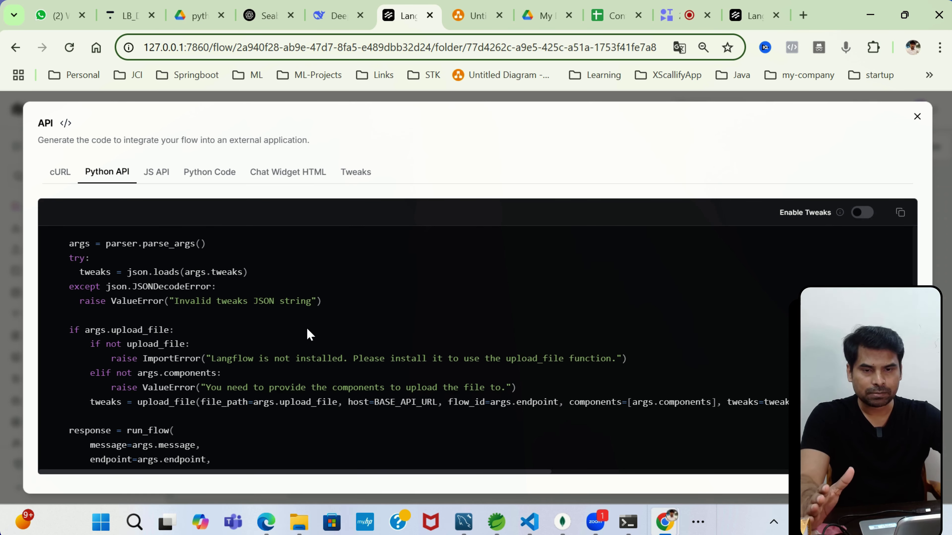
pyautogui.scroll(-10, 315, 353)
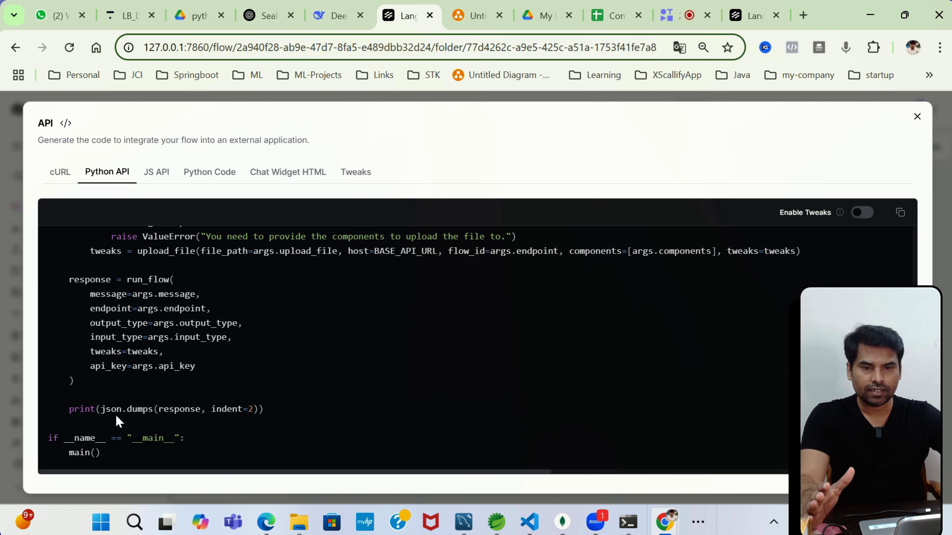
# Examine the main() function in the Python API code, from its parser arguments through the run_flow call.
pyautogui.scroll(6, 289, 357)
pyautogui.scroll(1, 291, 358)
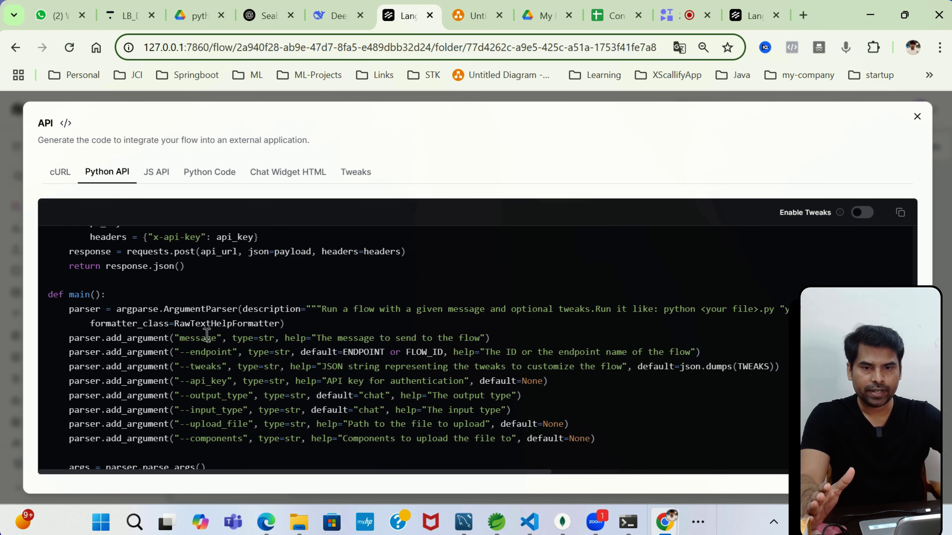
pyautogui.doubleClick(78, 295)
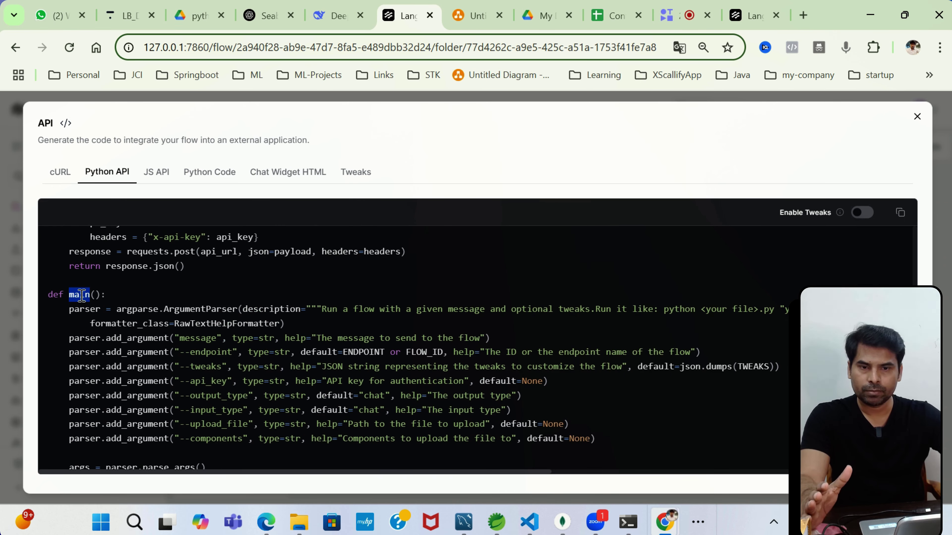
pyautogui.click(285, 323)
pyautogui.scroll(-4, 273, 374)
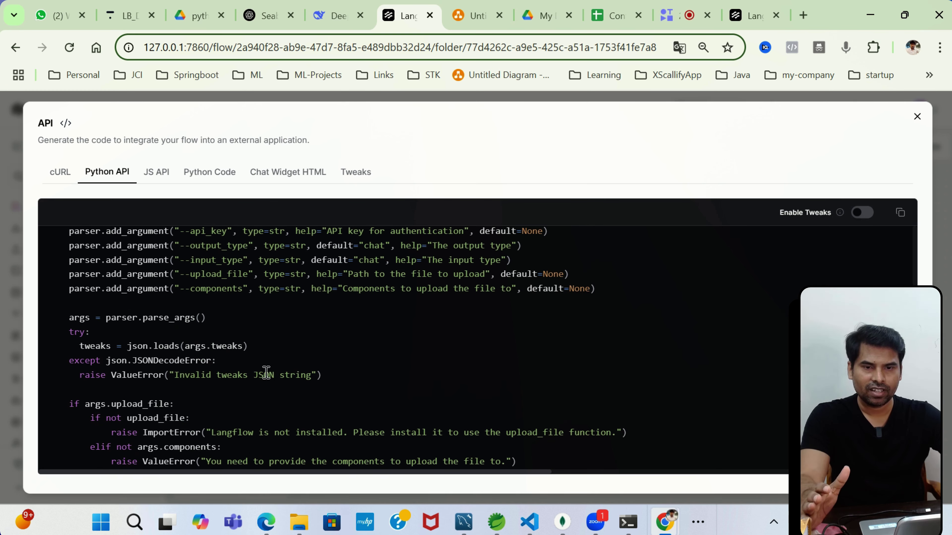
pyautogui.scroll(-2, 261, 357)
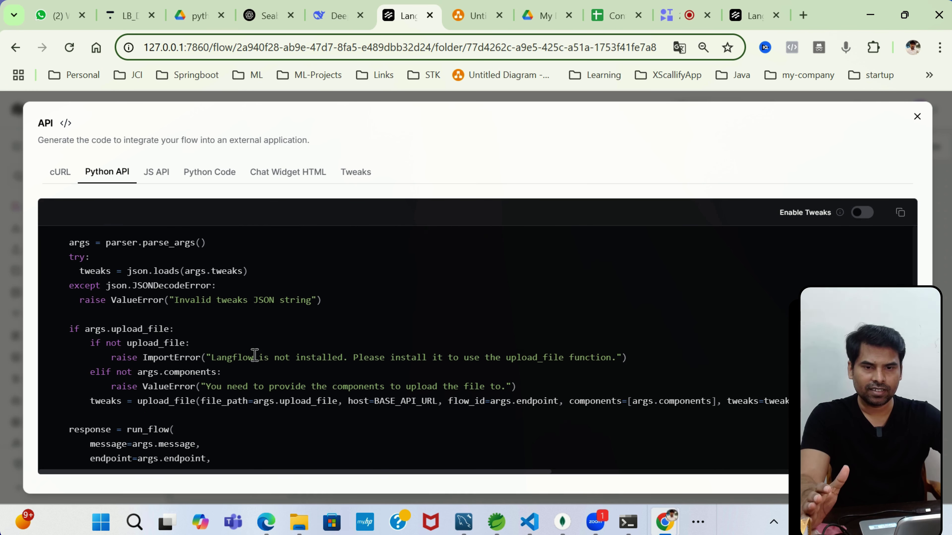
pyautogui.scroll(-4, 241, 357)
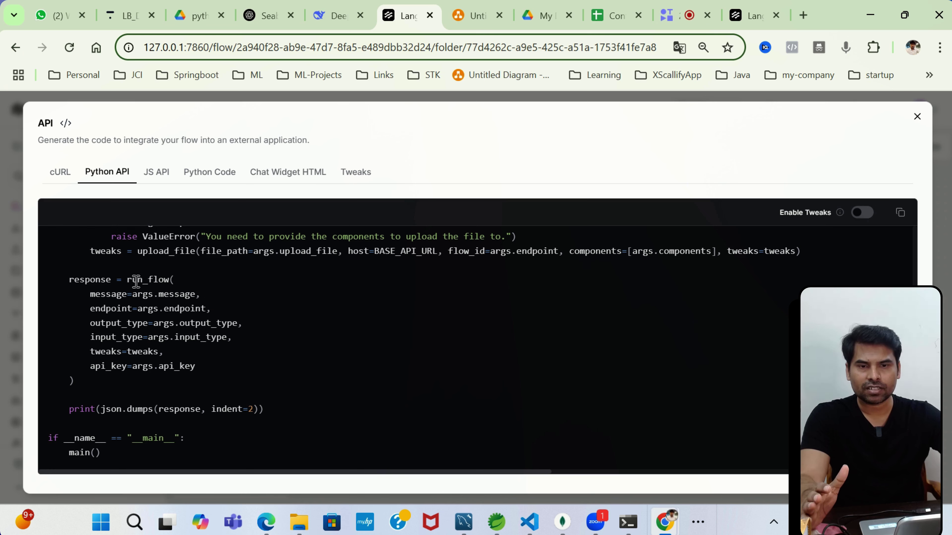
# Trace the run_flow call back to its definition and examine its message parameter and request payload.
pyautogui.doubleClick(151, 282)
pyautogui.scroll(12, 278, 334)
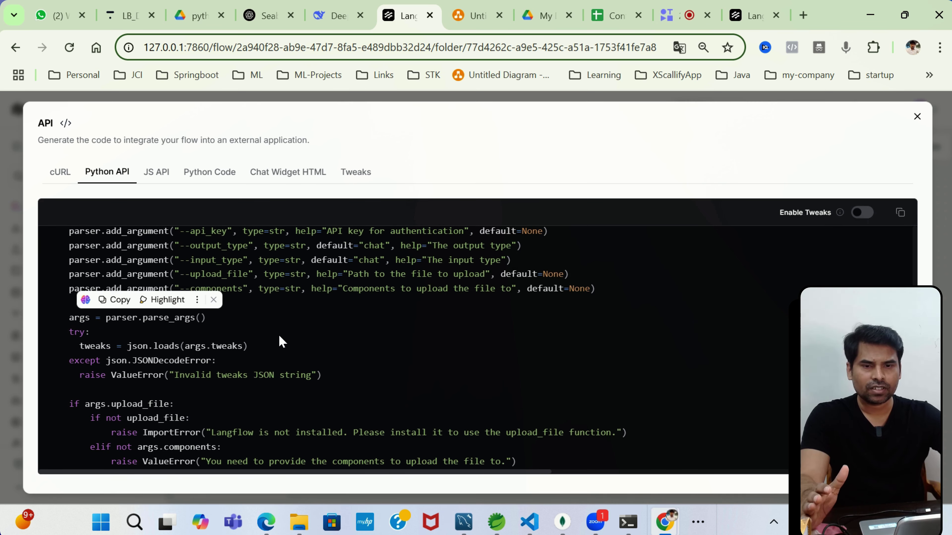
pyautogui.scroll(4, 281, 341)
pyautogui.scroll(6, 234, 375)
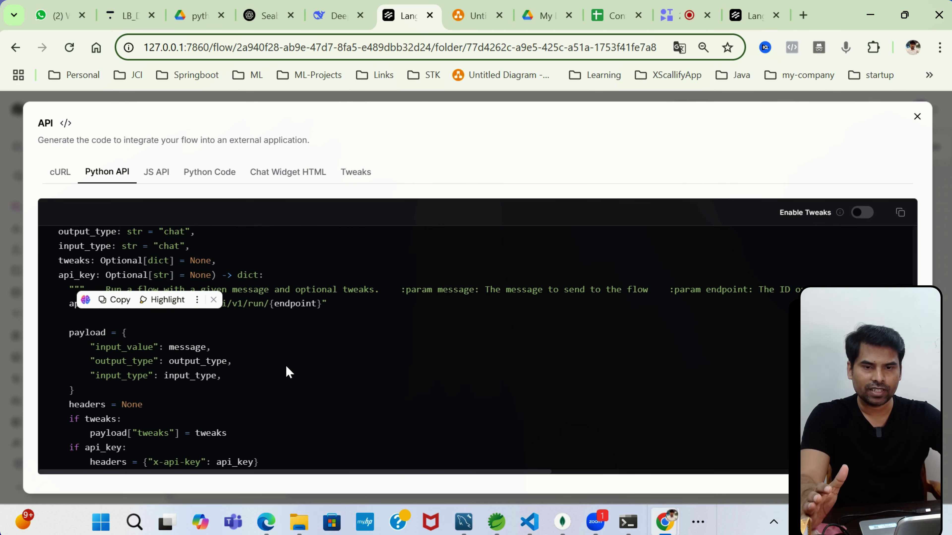
pyautogui.doubleClick(94, 352)
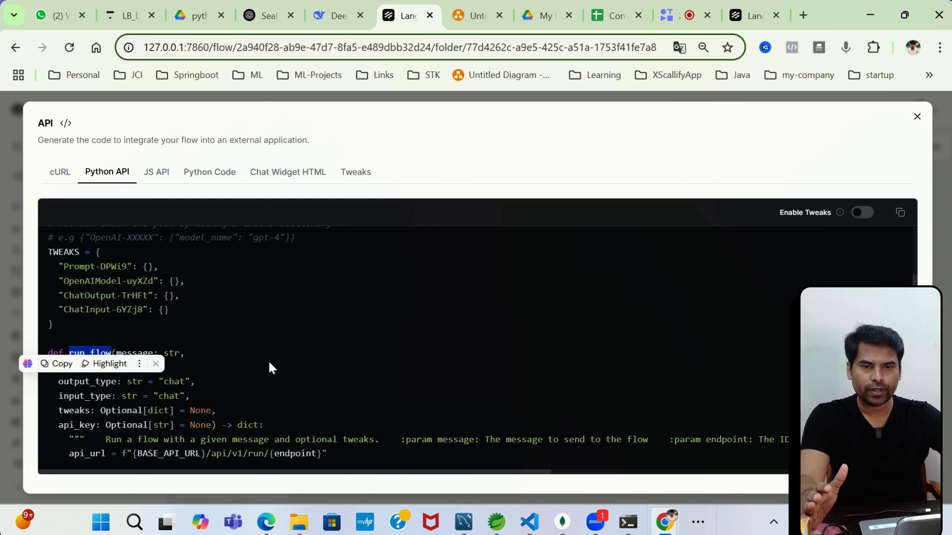
pyautogui.scroll(-4, 270, 364)
pyautogui.scroll(2, 264, 351)
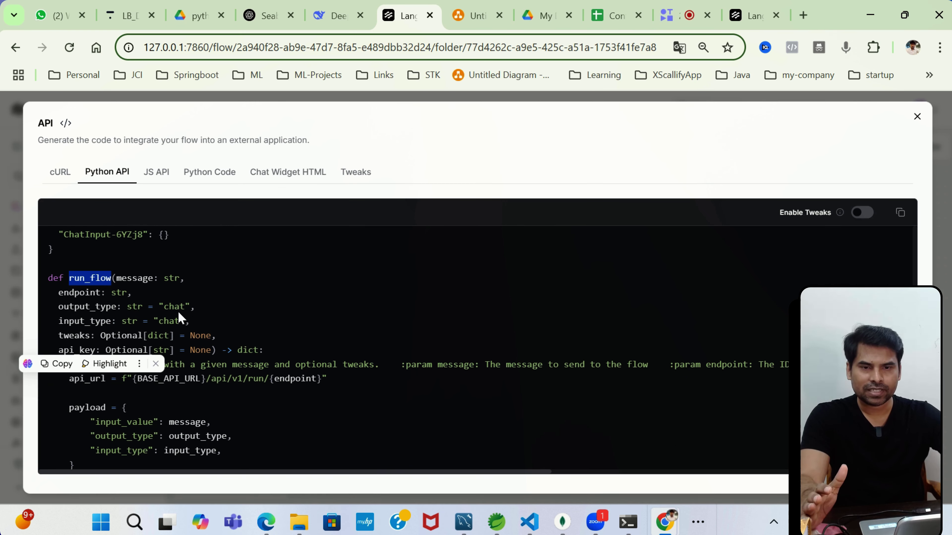
pyautogui.doubleClick(142, 278)
pyautogui.click(289, 348)
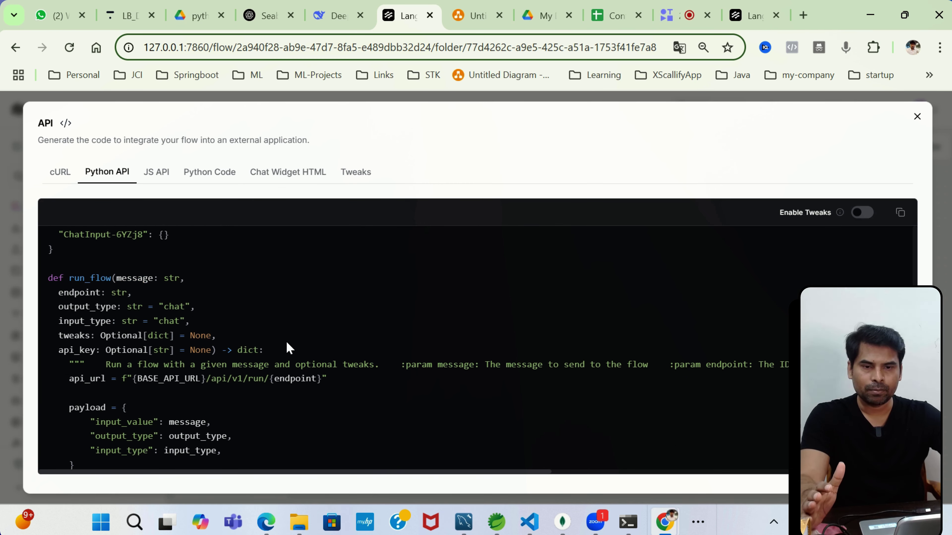
# Trace BASE_API_URL from the api_url line in run_flow back to its definition near the beginning of the code.
pyautogui.scroll(-2, 317, 365)
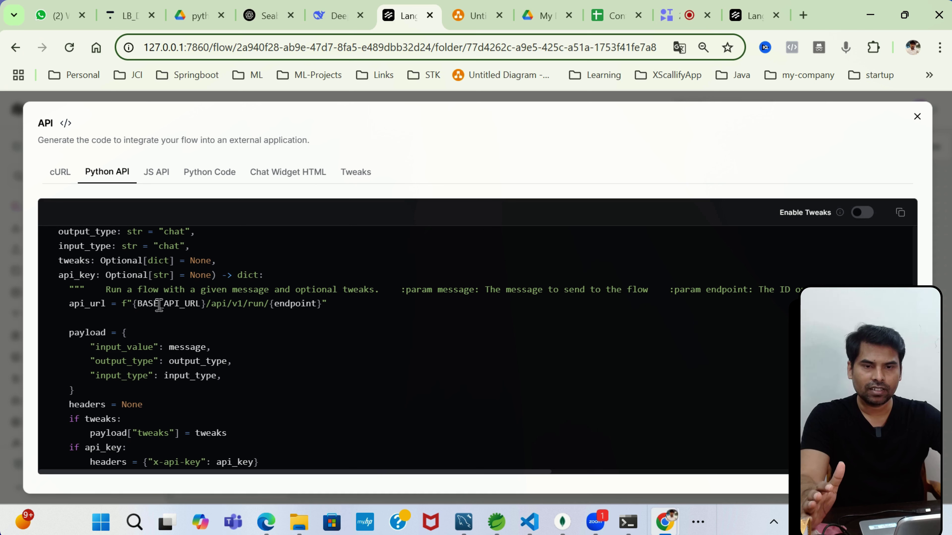
pyautogui.doubleClick(159, 305)
pyautogui.scroll(6, 333, 345)
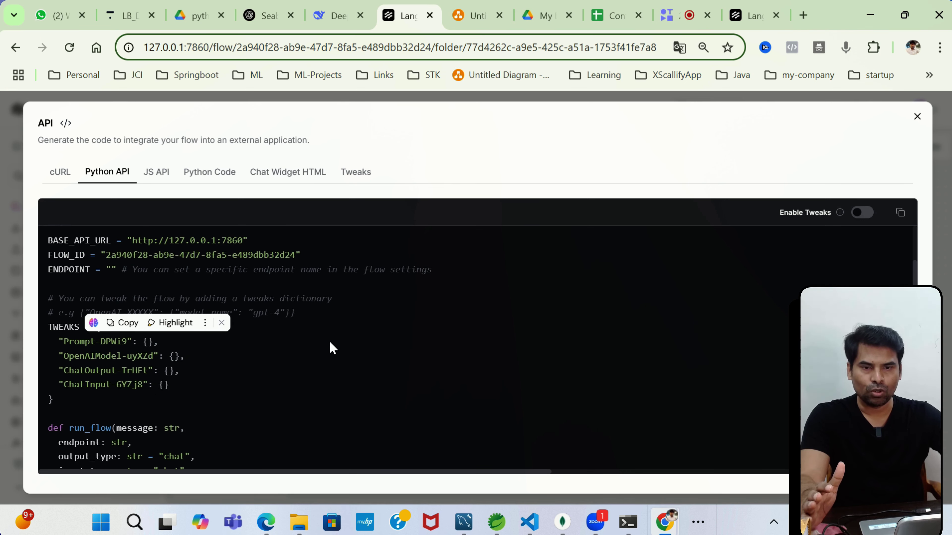
pyautogui.scroll(4, 330, 344)
pyautogui.moveTo(128, 390); pyautogui.dragTo(292, 389)
pyautogui.click(306, 377)
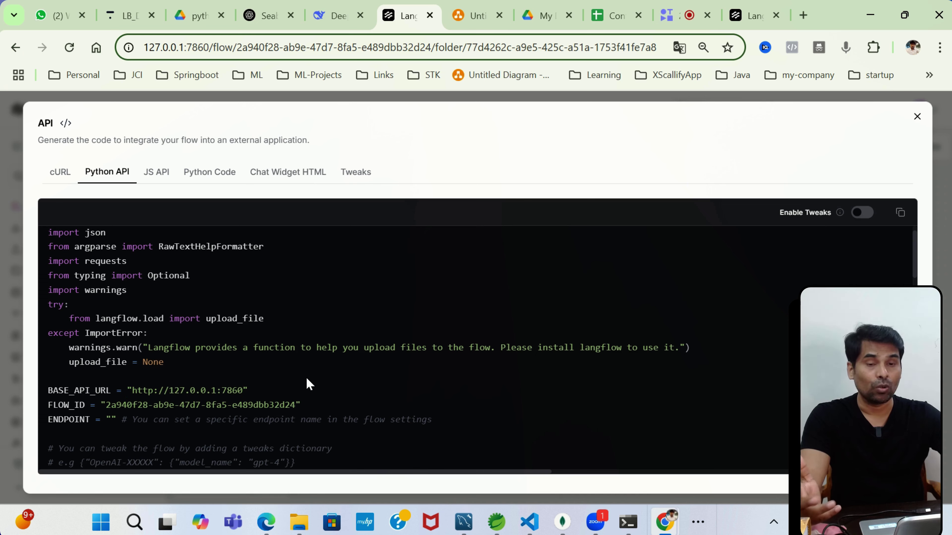
# Examine run_flow from its api_url and payload through the requests.post call and JSON return, and on into main().
pyautogui.scroll(-10, 346, 370)
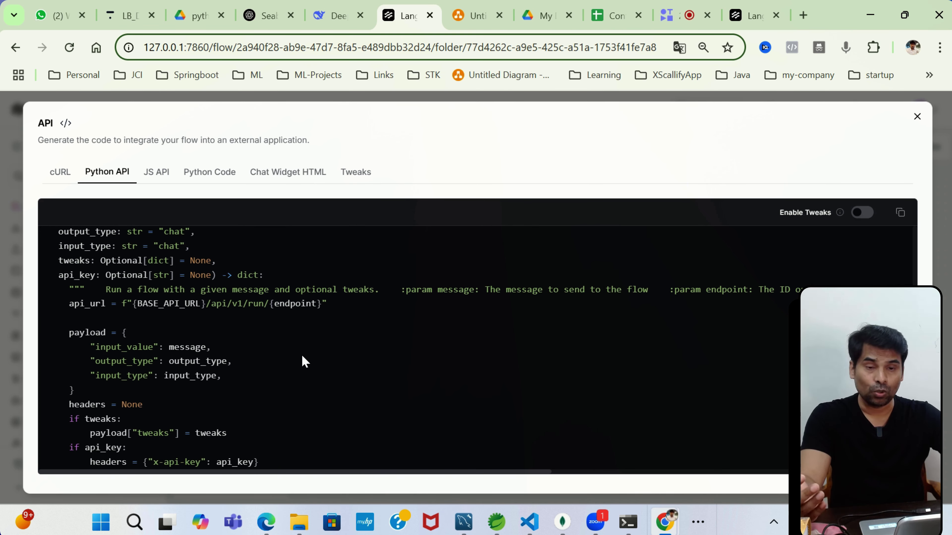
pyautogui.scroll(-2, 301, 354)
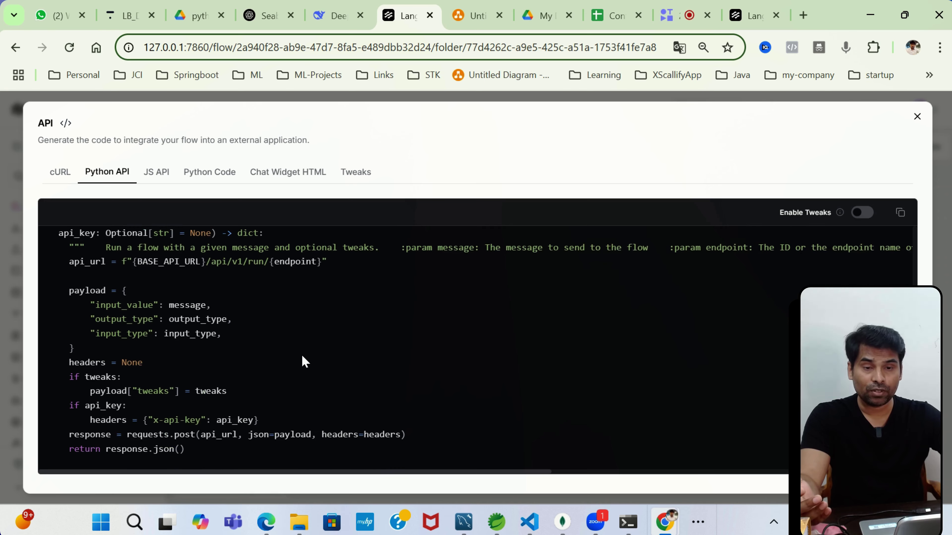
pyautogui.scroll(-4, 284, 363)
pyautogui.scroll(2, 284, 364)
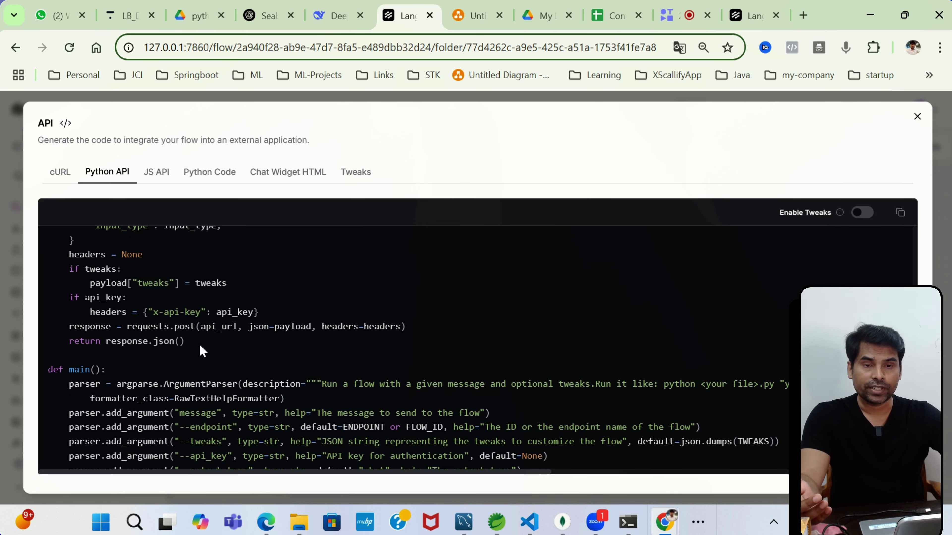
pyautogui.scroll(-5, 276, 357)
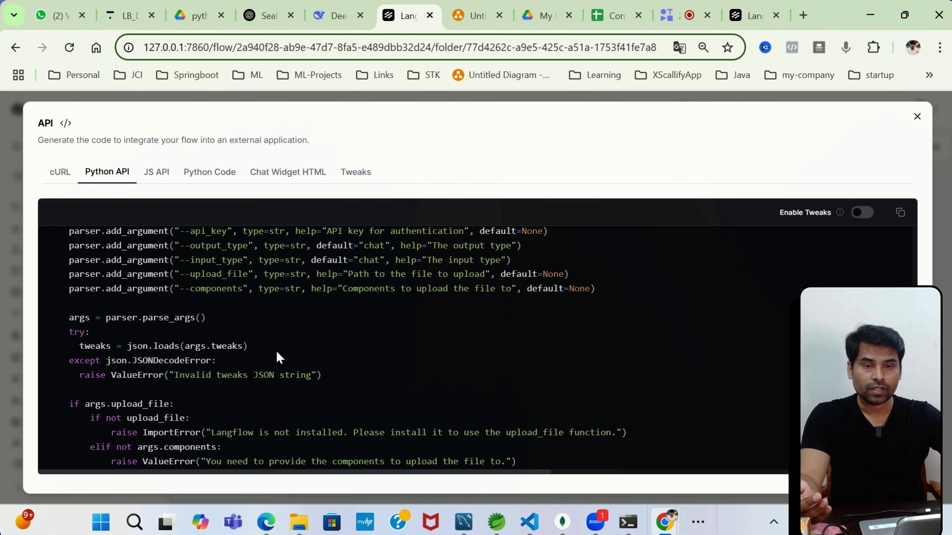
pyautogui.scroll(8, 277, 357)
pyautogui.scroll(1, 278, 357)
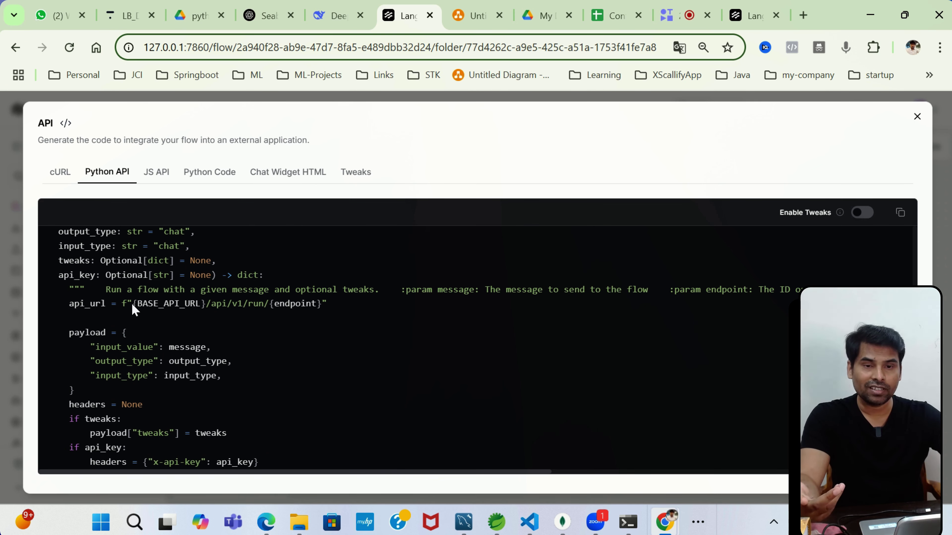
# Trace the endpoint in the api_url line back to the FLOW_ID and ENDPOINT definitions, and close the API code dialog.
pyautogui.moveTo(132, 305); pyautogui.dragTo(339, 315)
pyautogui.click(364, 313)
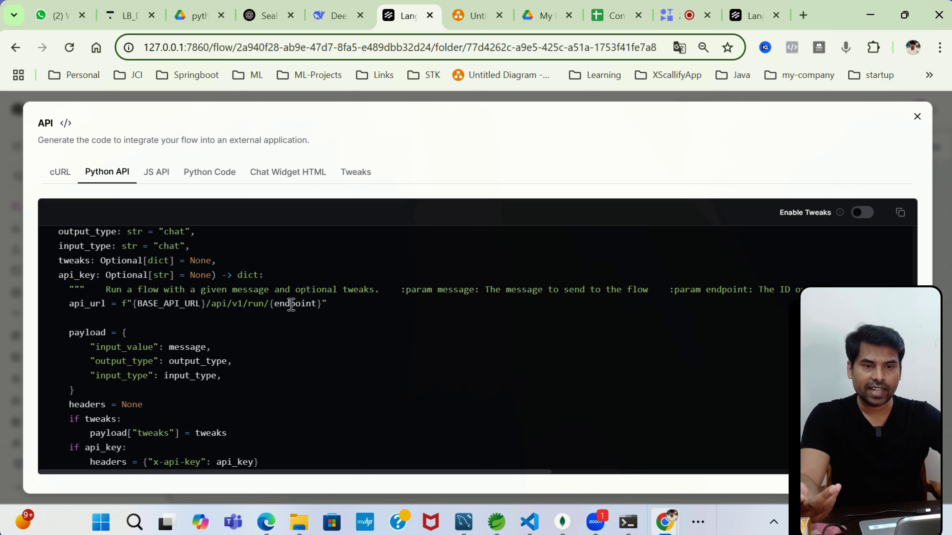
pyautogui.doubleClick(301, 304)
pyautogui.scroll(5, 365, 346)
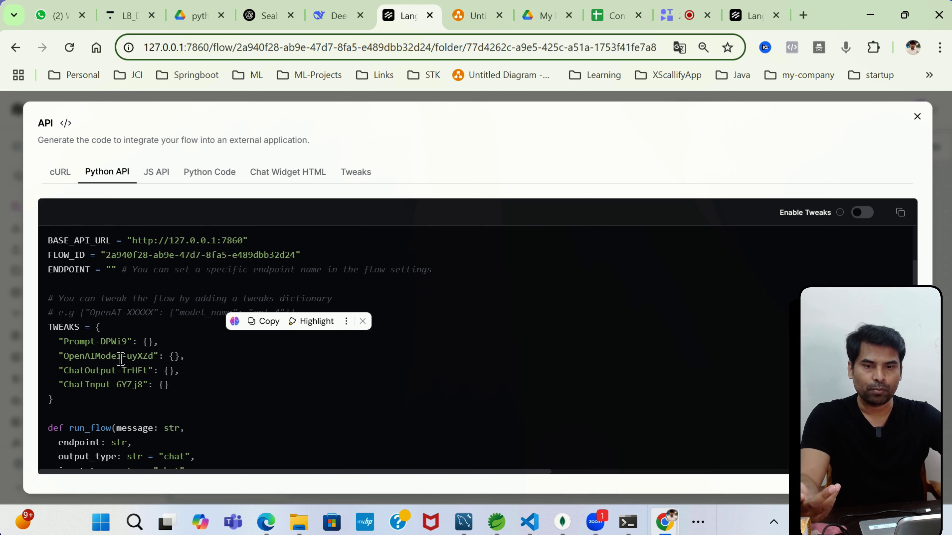
pyautogui.scroll(2, 227, 353)
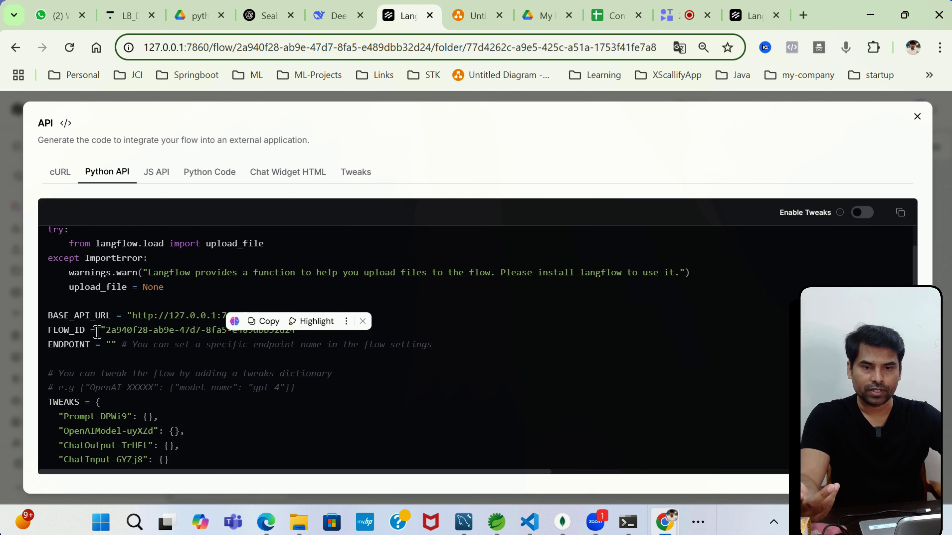
pyautogui.moveTo(110, 334); pyautogui.dragTo(431, 465)
pyautogui.click(546, 343)
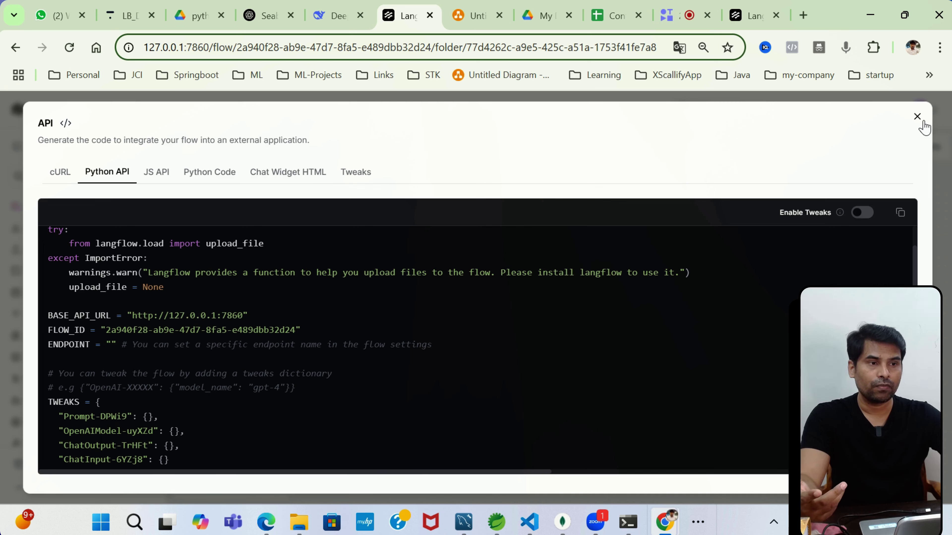
pyautogui.click(917, 117)
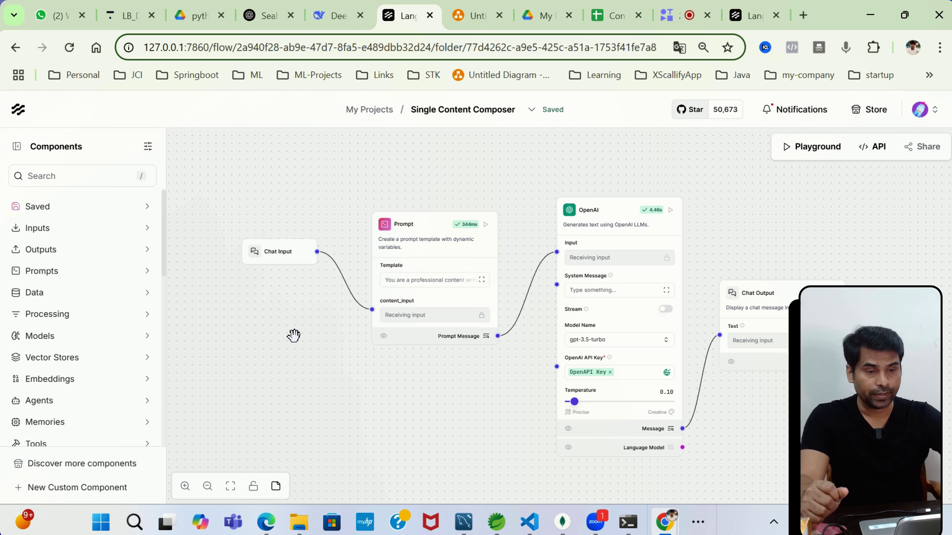
# Switch to the xscallify_ai_content_manager_agents project in VS Code, collapse the mongoQuery folder and open route_single_content_composer.py from routes.
pyautogui.click(529, 522)
pyautogui.click(559, 227)
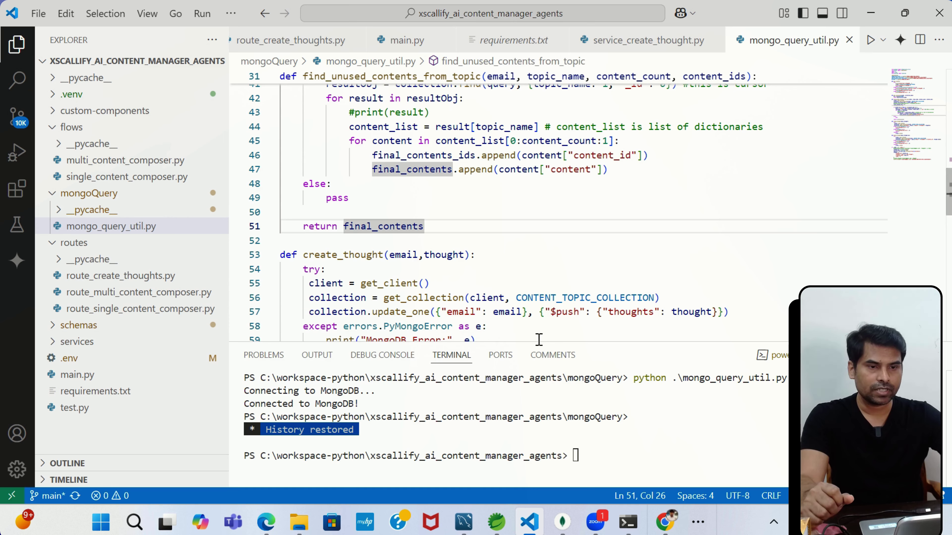
pyautogui.moveTo(537, 340)
pyautogui.mouseDown()
pyautogui.moveTo(539, 405)
pyautogui.moveTo(538, 340)
pyautogui.mouseUp()
pyautogui.click(472, 225)
pyautogui.scroll(3, 471, 225)
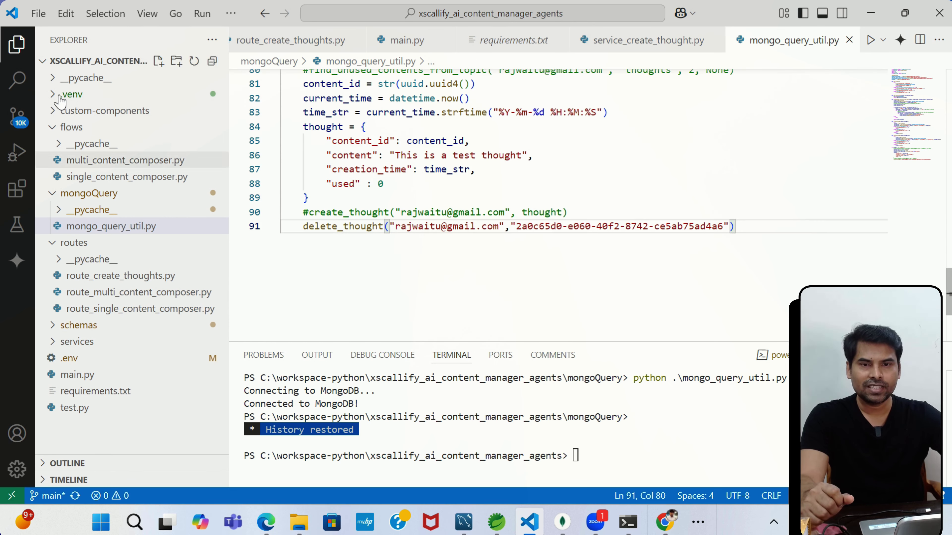
pyautogui.click(57, 193)
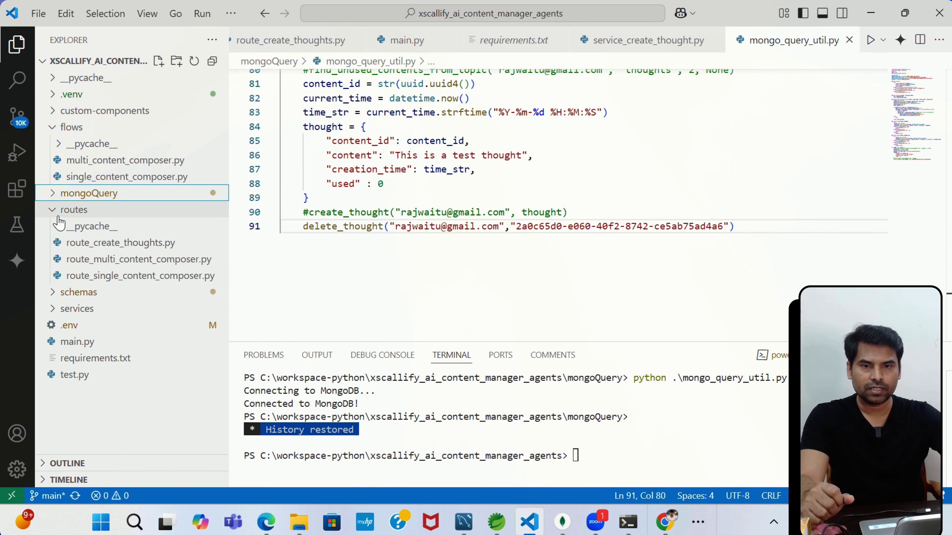
pyautogui.click(54, 210)
pyautogui.click(165, 210)
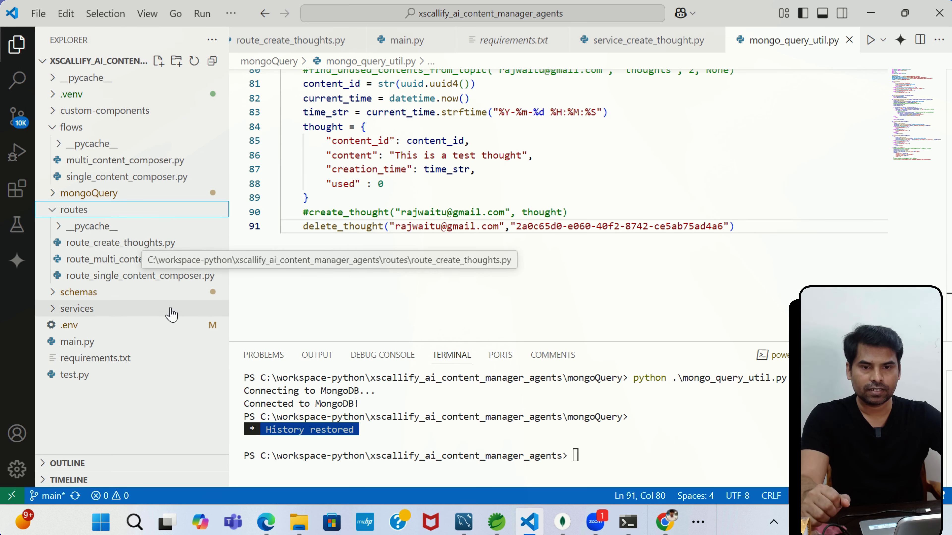
pyautogui.click(122, 276)
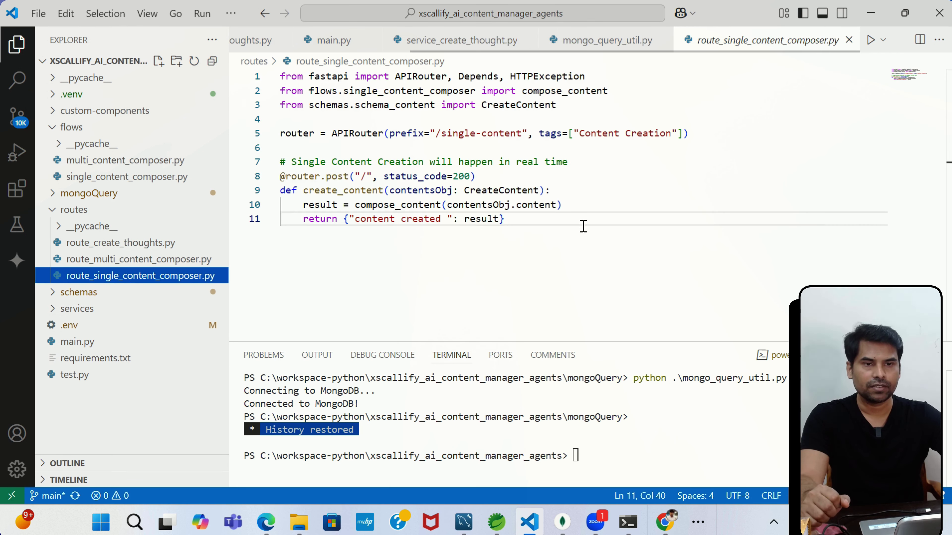
# Examine the APIRouter definition with its /single-content prefix and the fastapi import it comes from.
pyautogui.click(679, 147)
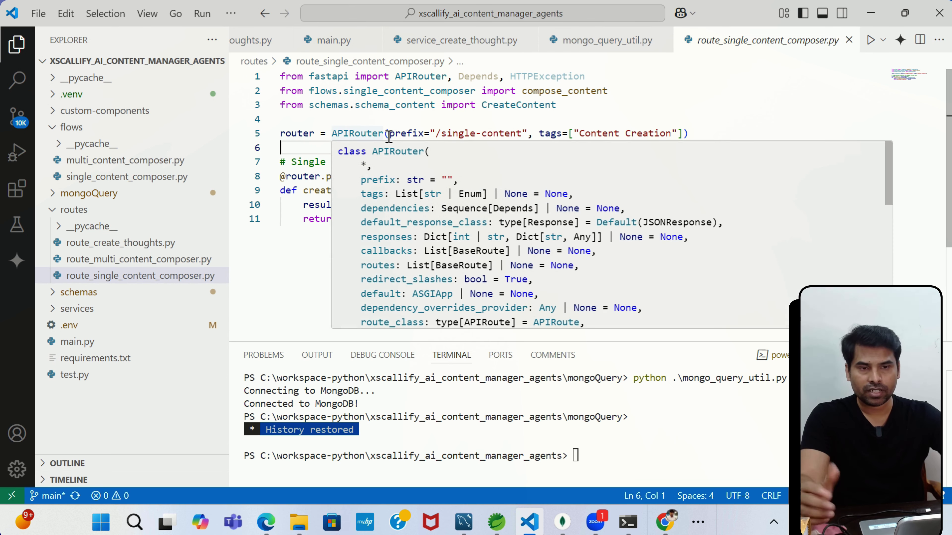
pyautogui.click(717, 127)
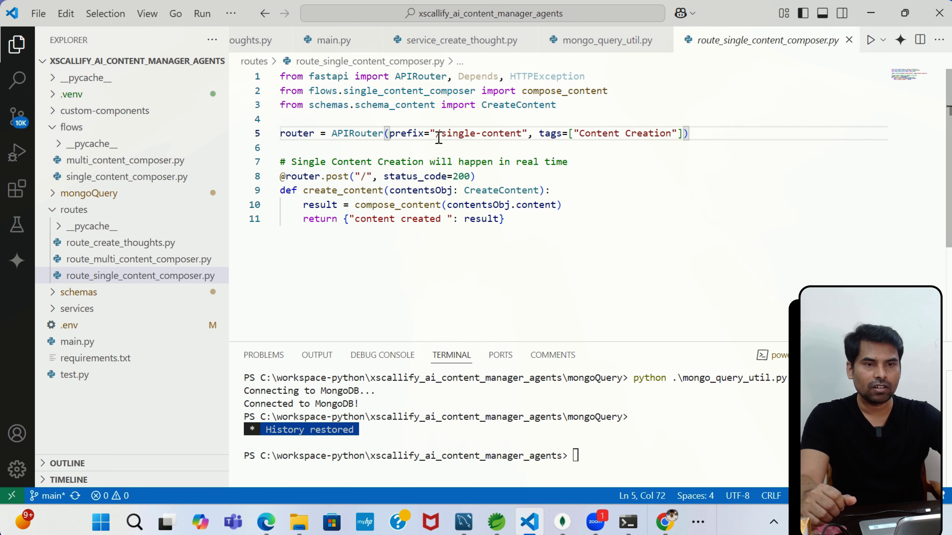
pyautogui.moveTo(438, 138); pyautogui.dragTo(524, 135)
pyautogui.click(730, 126)
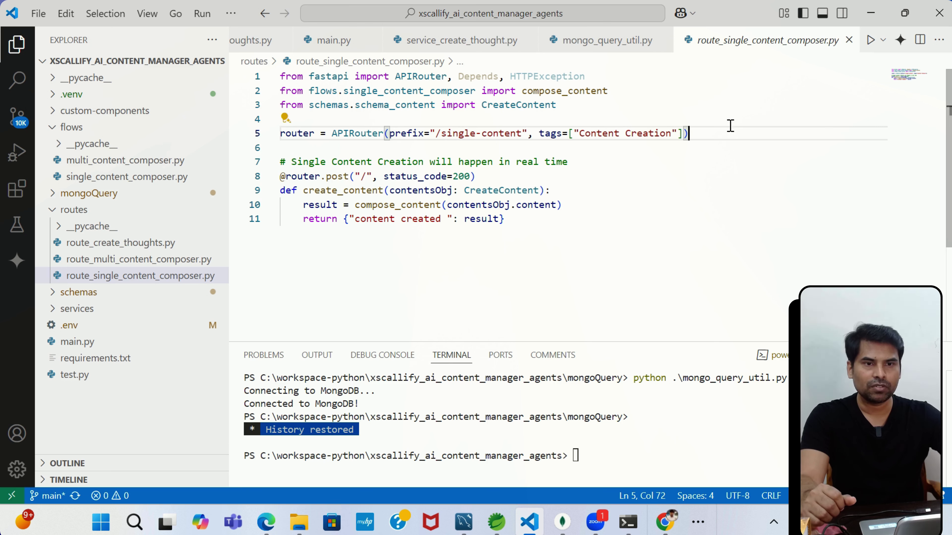
pyautogui.doubleClick(339, 78)
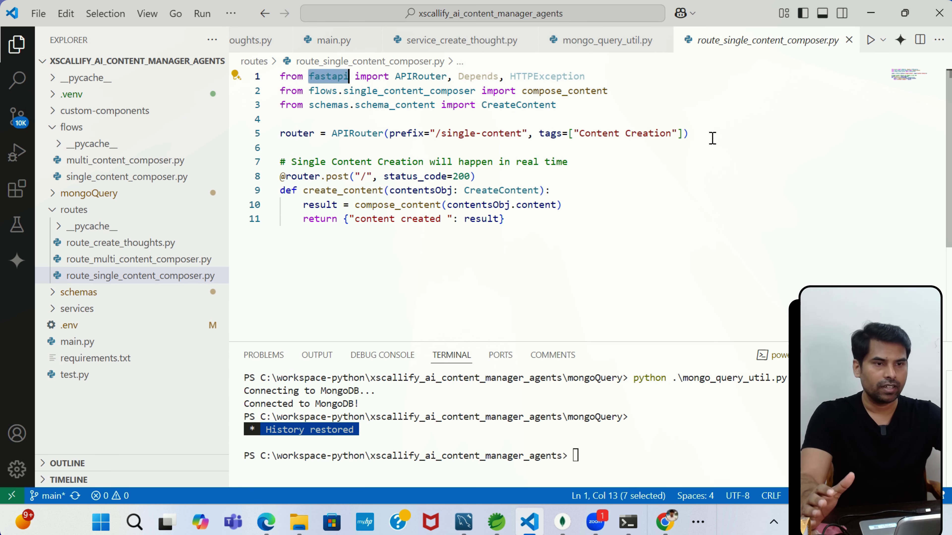
pyautogui.click(714, 135)
# Examine the POST route under the /single-content prefix and the create_content function that handles it.
pyautogui.moveTo(483, 205)
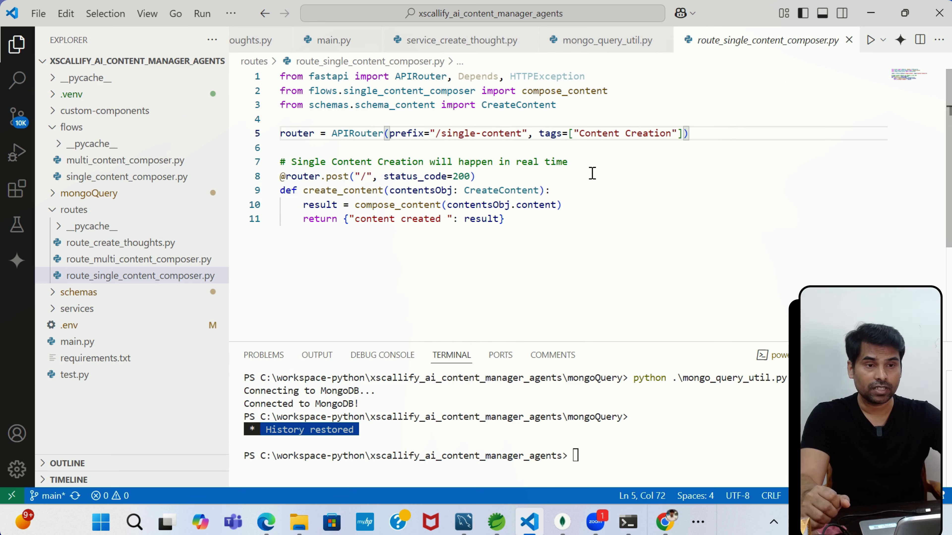
pyautogui.click(480, 179)
pyautogui.moveTo(439, 135); pyautogui.dragTo(510, 135)
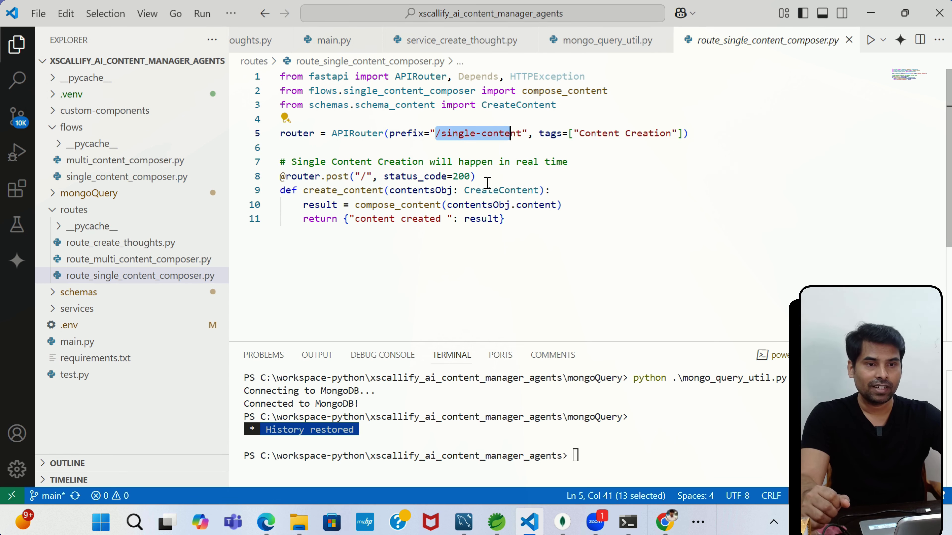
pyautogui.click(490, 174)
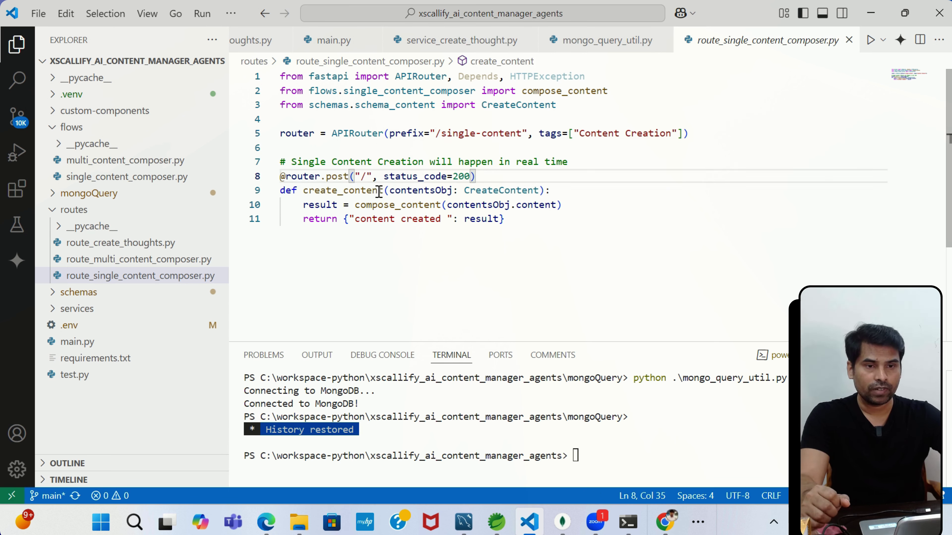
pyautogui.doubleClick(379, 190)
pyautogui.click(582, 205)
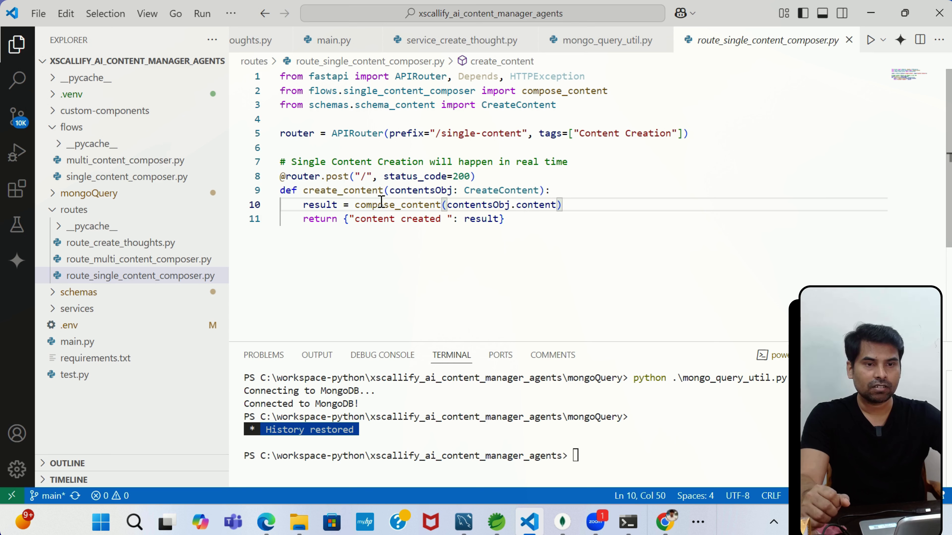
# Trace the compose_content call to its import from flows.single_content_composer and open single_content_composer.py.
pyautogui.doubleClick(382, 204)
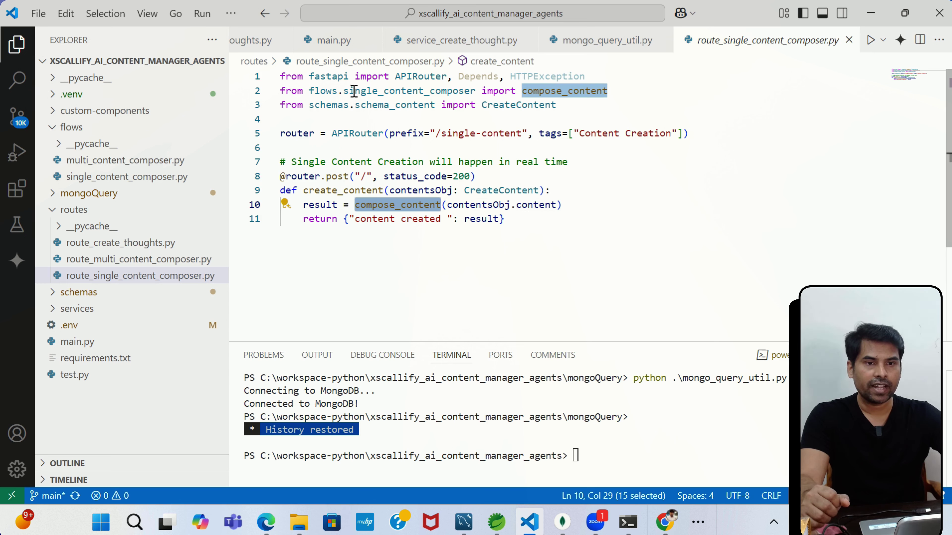
pyautogui.doubleClick(427, 91)
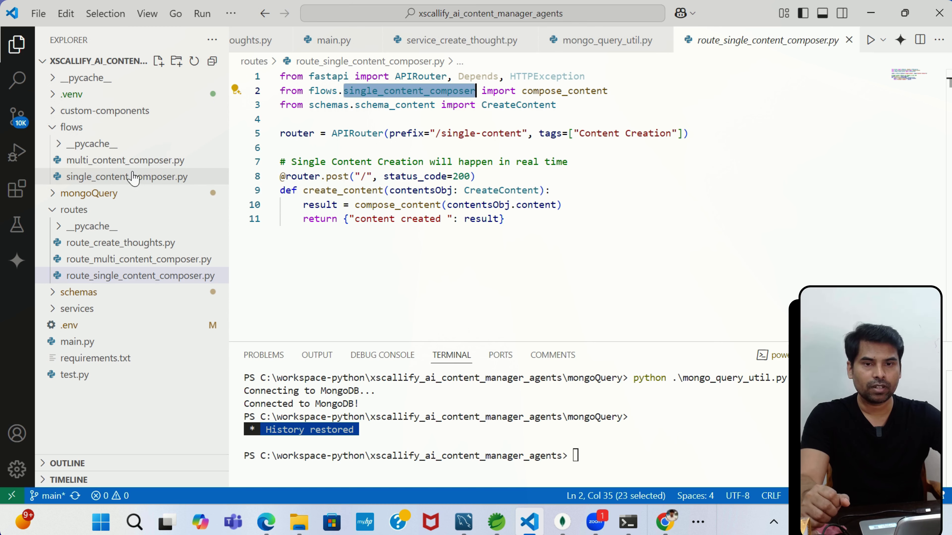
pyautogui.click(133, 177)
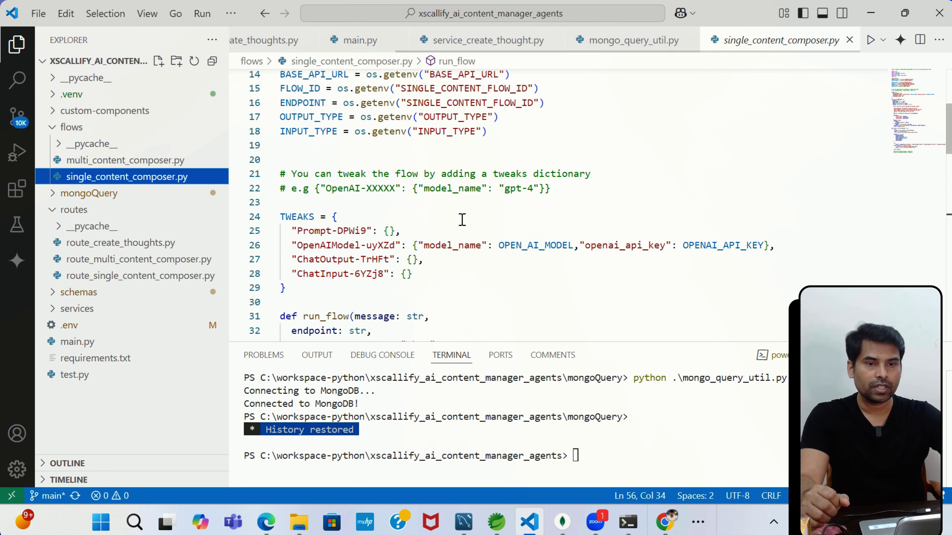
# Switch to Langflow in Chrome and reopen the Single Content Composer's Python API code, down to the run_flow call in main().
pyautogui.click(672, 527)
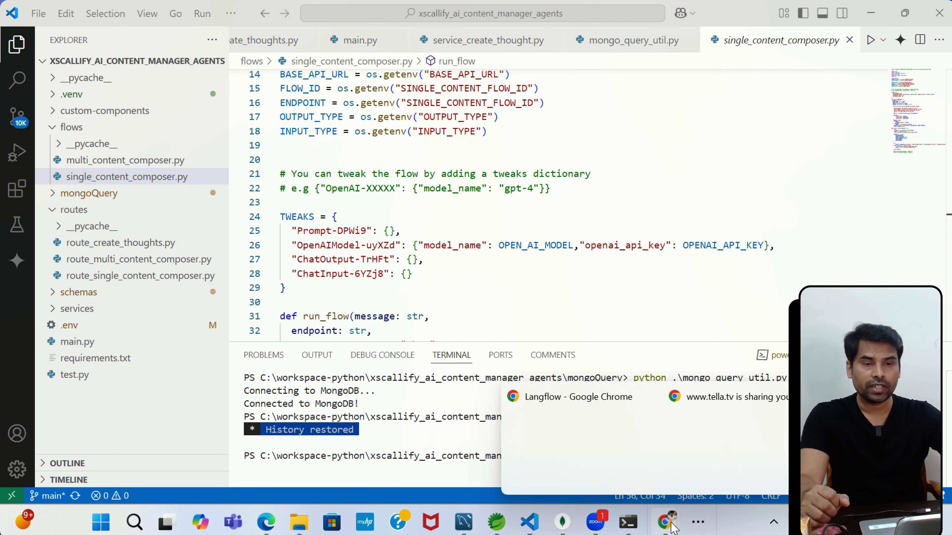
pyautogui.click(596, 444)
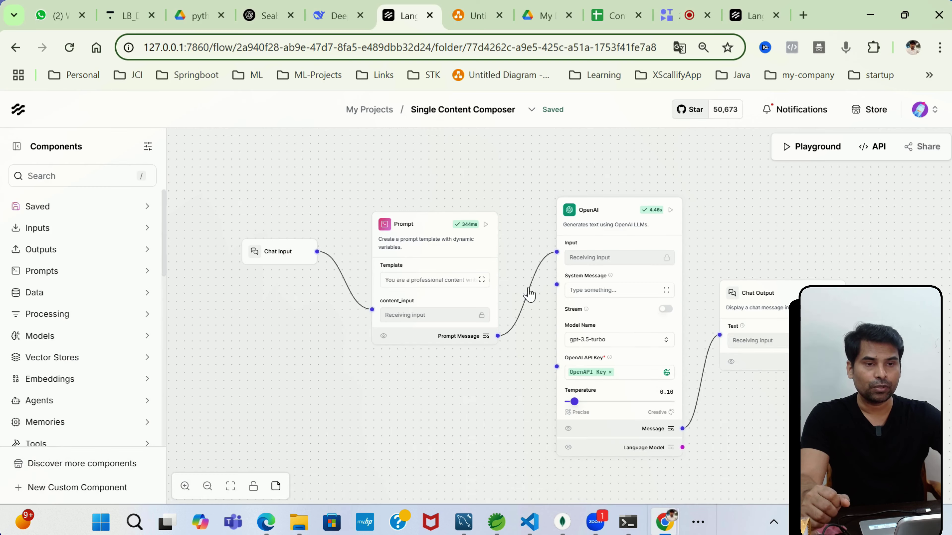
pyautogui.click(878, 147)
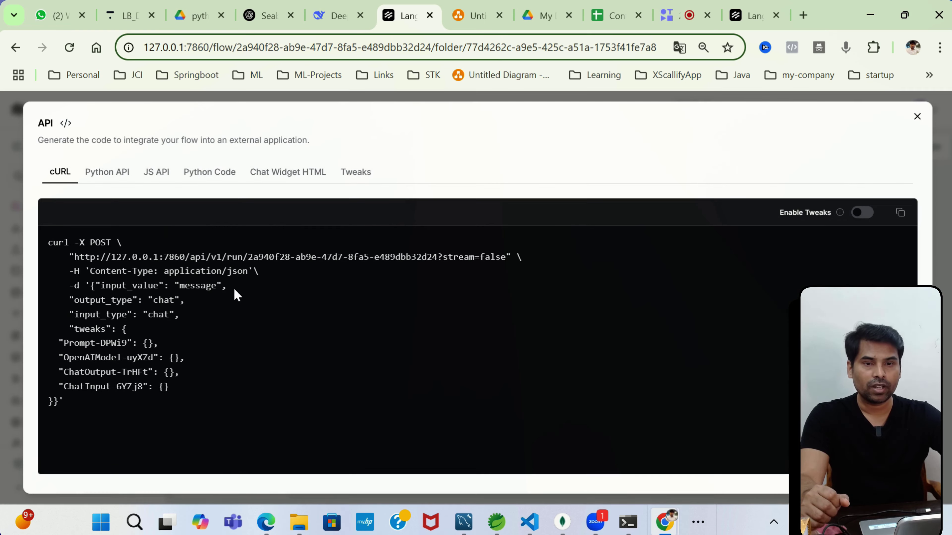
pyautogui.click(107, 180)
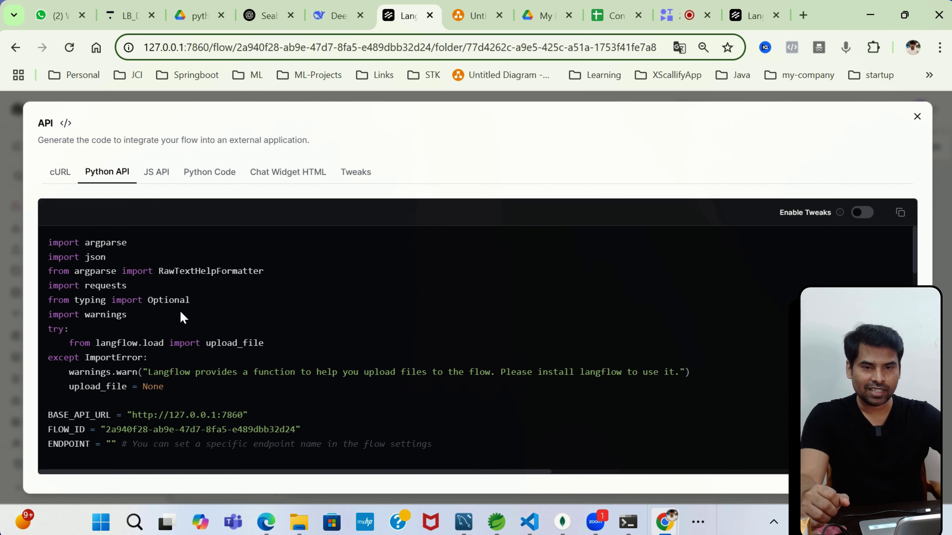
pyautogui.scroll(-20, 182, 318)
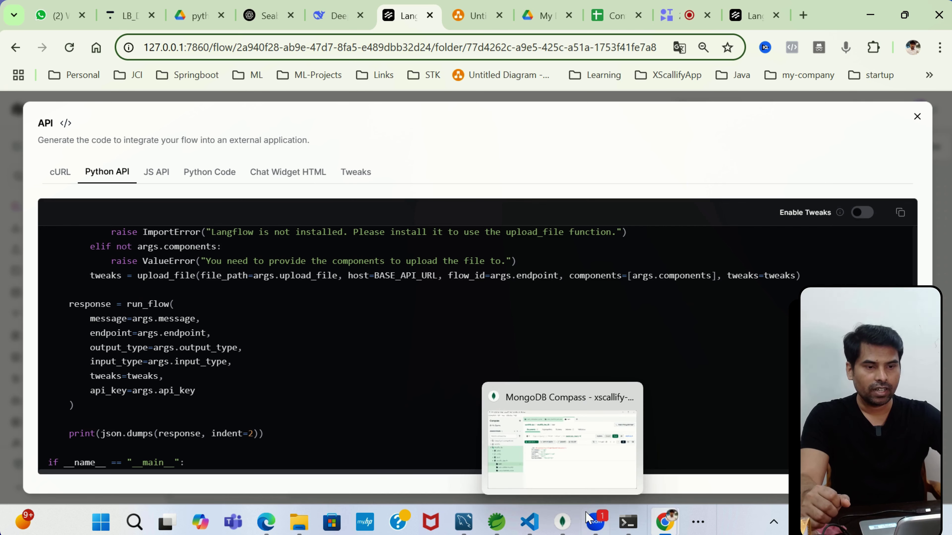
# Return to VS Code and examine single_content_composer.py, from its environment settings and TWEAKS to the content parameter of compose_content.
pyautogui.moveTo(529, 521)
pyautogui.click(514, 442)
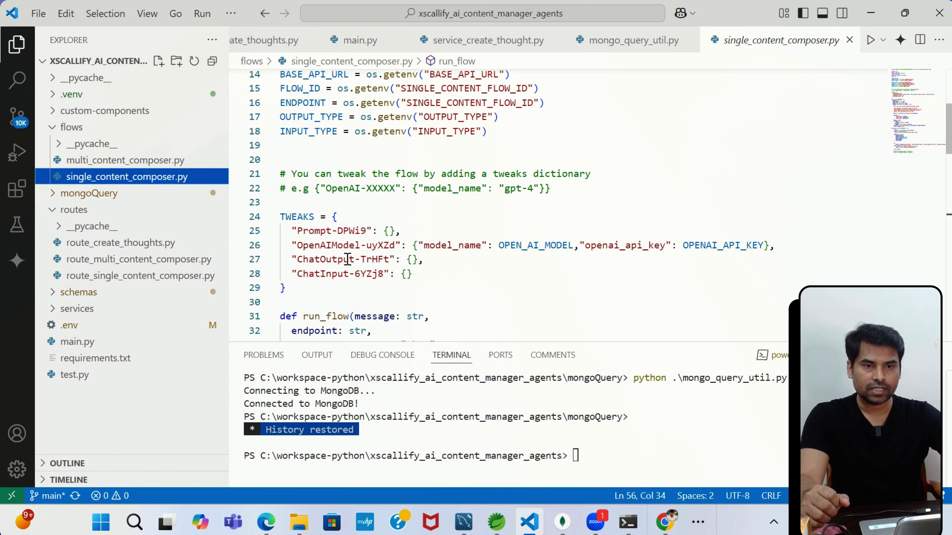
pyautogui.click(486, 189)
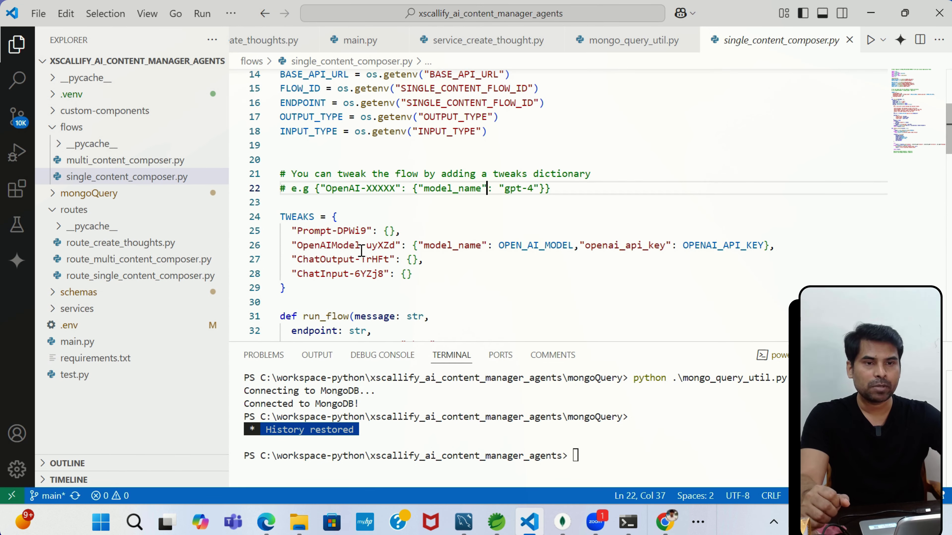
pyautogui.scroll(3, 346, 219)
pyautogui.moveTo(349, 167)
pyautogui.scroll(-15, 375, 140)
pyautogui.doubleClick(416, 205)
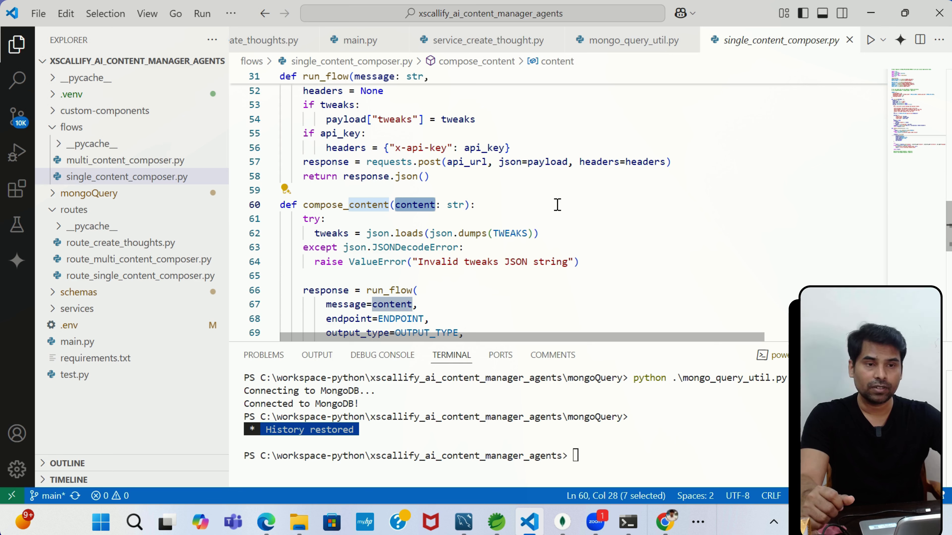
pyautogui.click(495, 204)
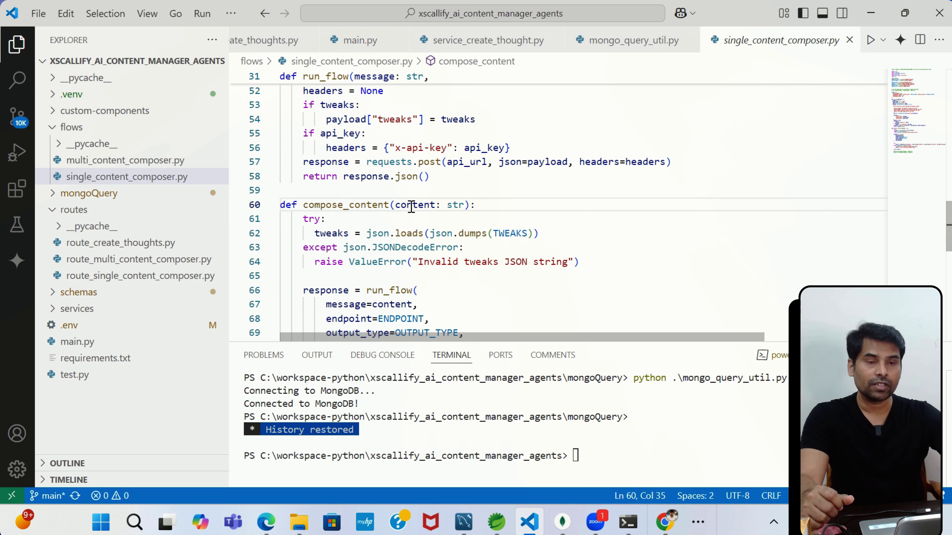
# Trace compose_content's content parameter into the run_flow call and examine how run_flow builds api_url from BASE_API_URL and endpoint.
pyautogui.doubleClick(414, 204)
pyautogui.scroll(-2, 459, 301)
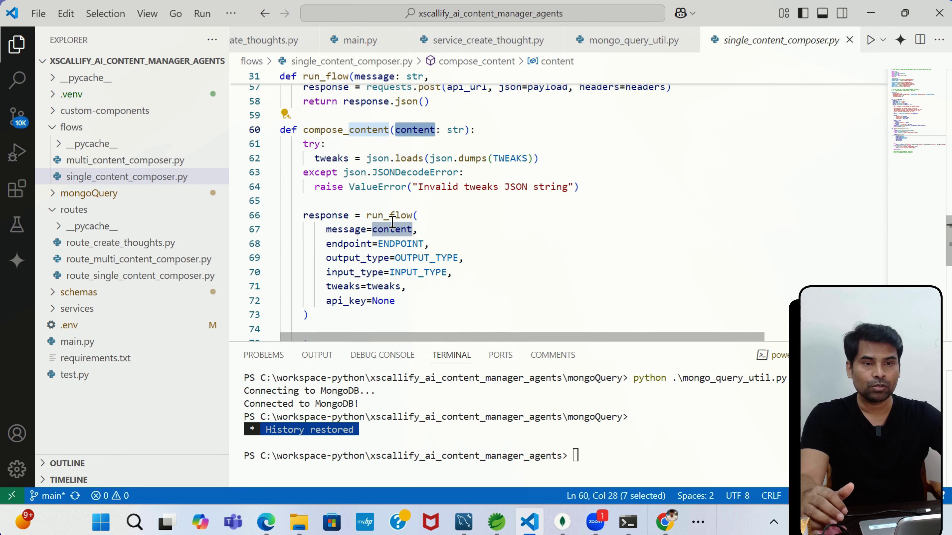
pyautogui.doubleClick(389, 216)
pyautogui.scroll(5, 526, 231)
pyautogui.scroll(5, 526, 231)
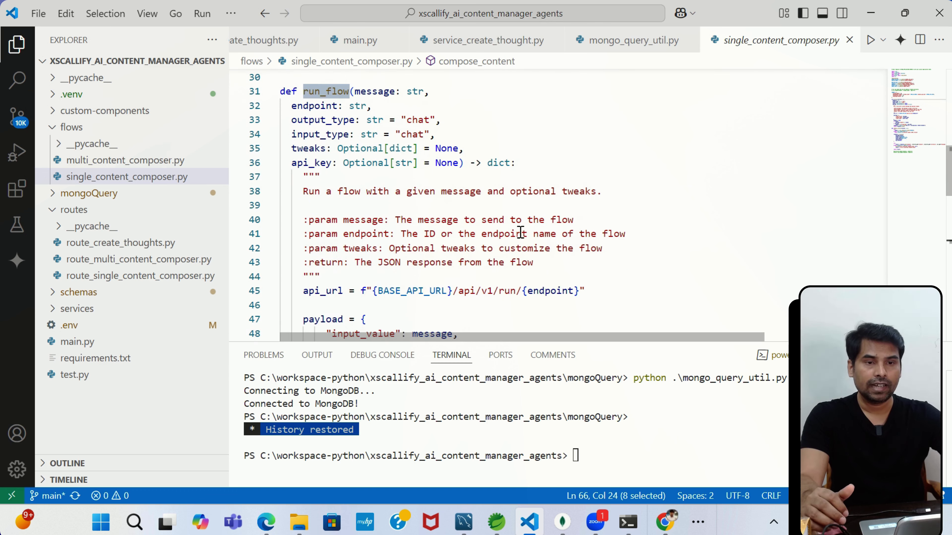
pyautogui.scroll(-2, 416, 240)
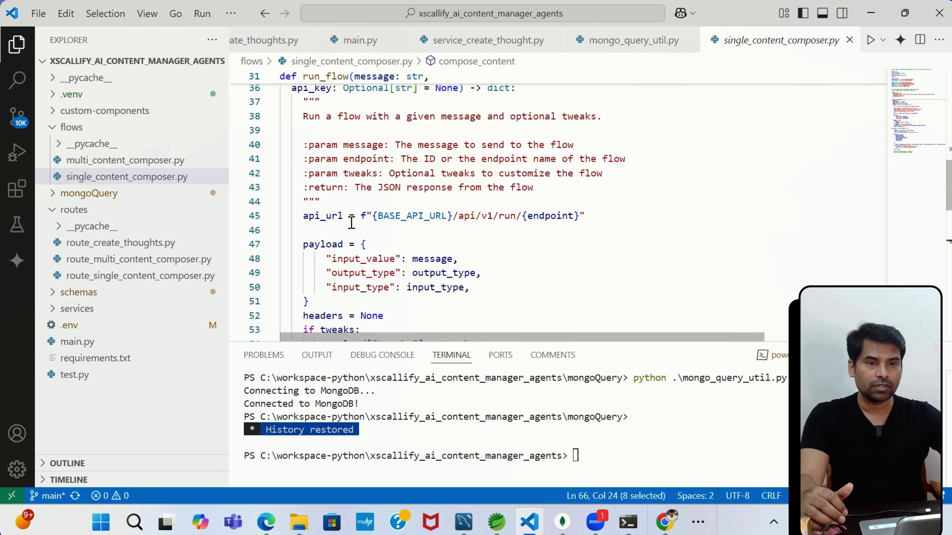
pyautogui.moveTo(356, 219); pyautogui.dragTo(596, 218)
pyautogui.click(603, 218)
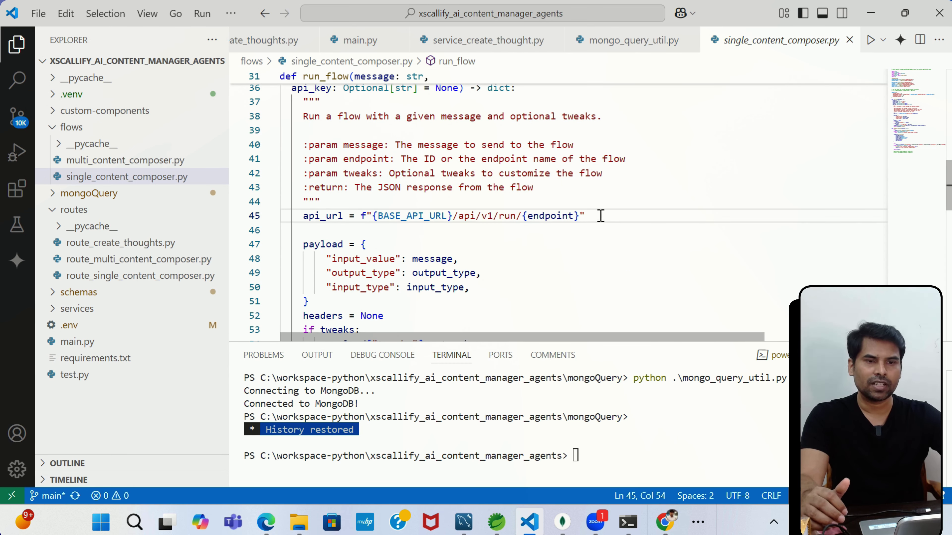
pyautogui.tripleClick(600, 215)
pyautogui.click(648, 208)
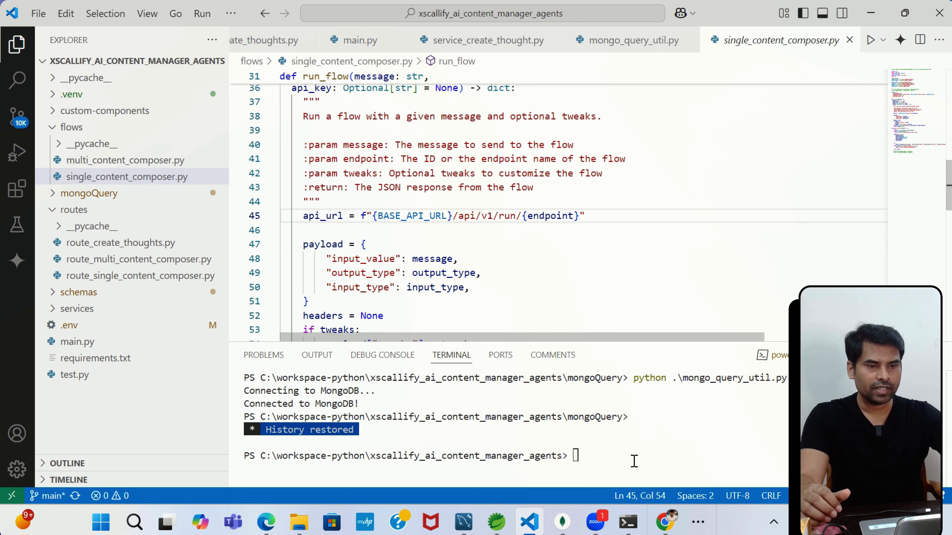
# Check the terminal running the Langflow server, switch to Langflow in Chrome and close the Single Content Composer's API code.
pyautogui.moveTo(628, 522)
pyautogui.click(588, 436)
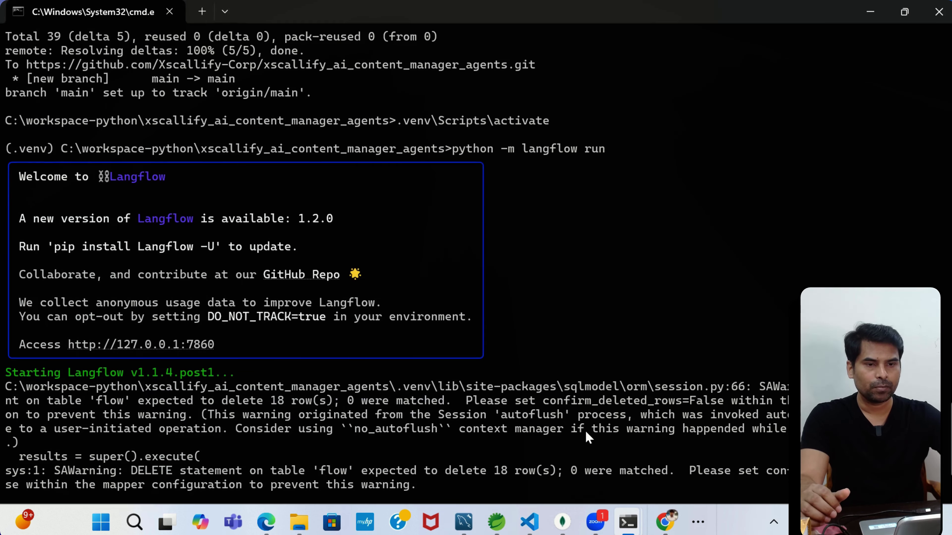
pyautogui.moveTo(664, 522)
pyautogui.click(635, 487)
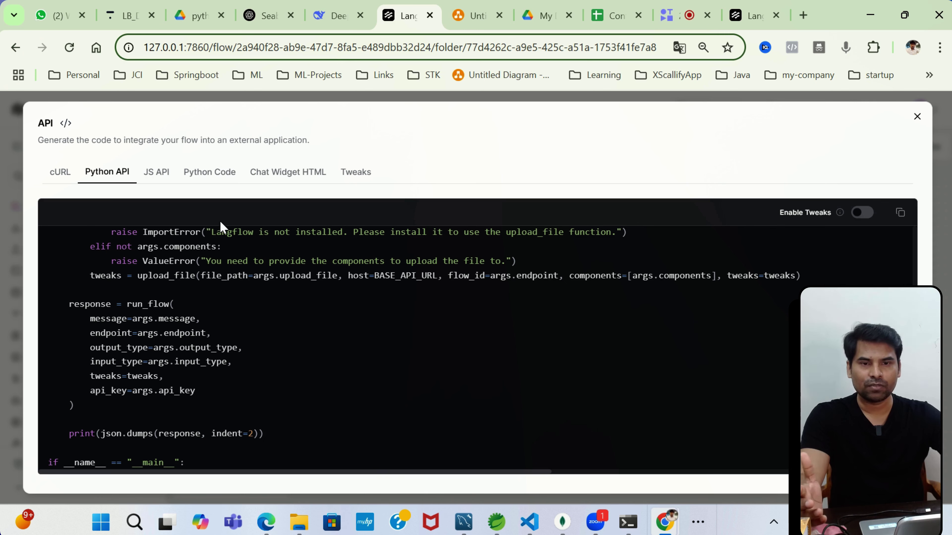
pyautogui.scroll(-1, 275, 300)
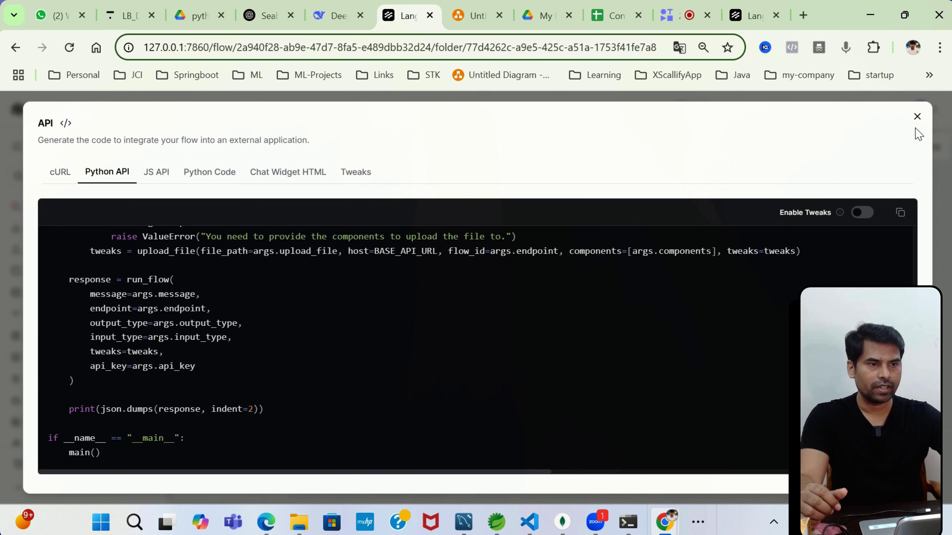
pyautogui.click(917, 116)
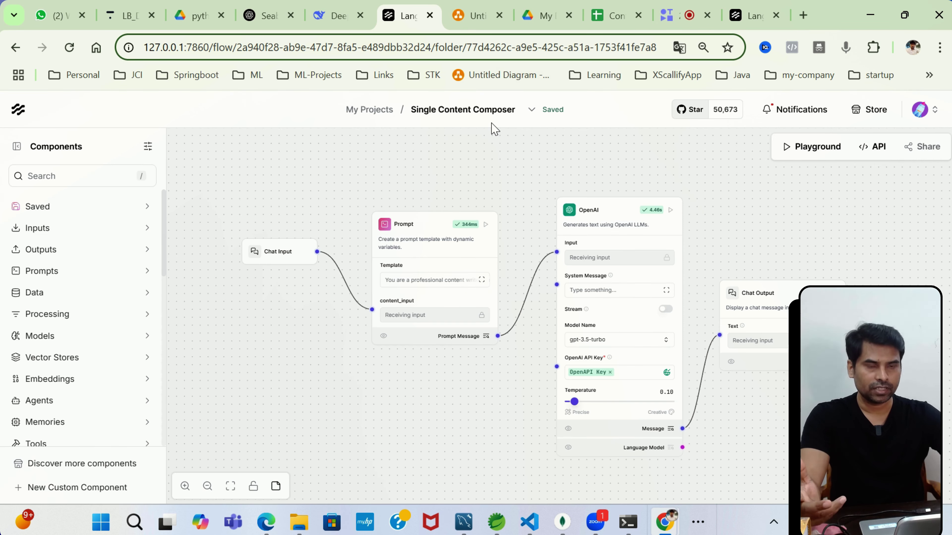
# Switch to the draw.io architecture diagram in Chrome and examine how the Python service connects to the Langflow instances.
pyautogui.moveTo(529, 521)
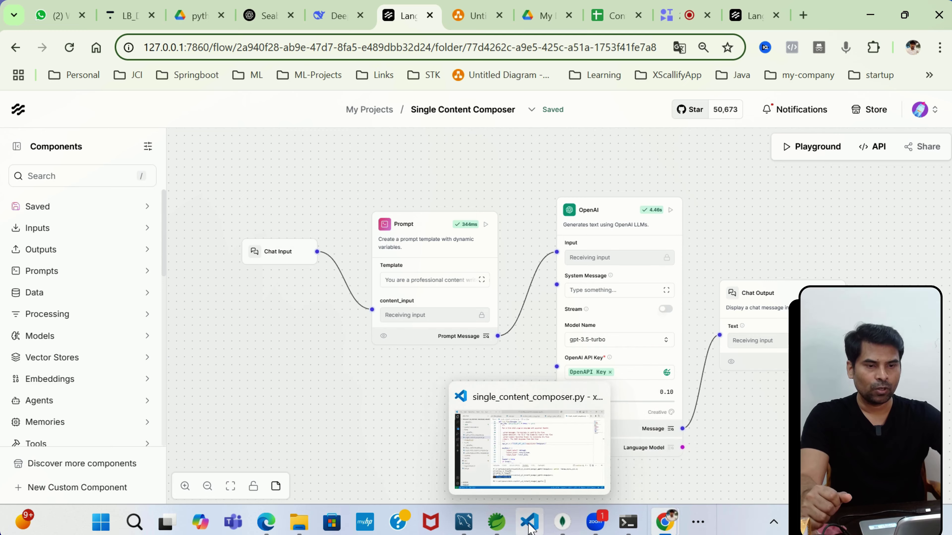
pyautogui.click(526, 463)
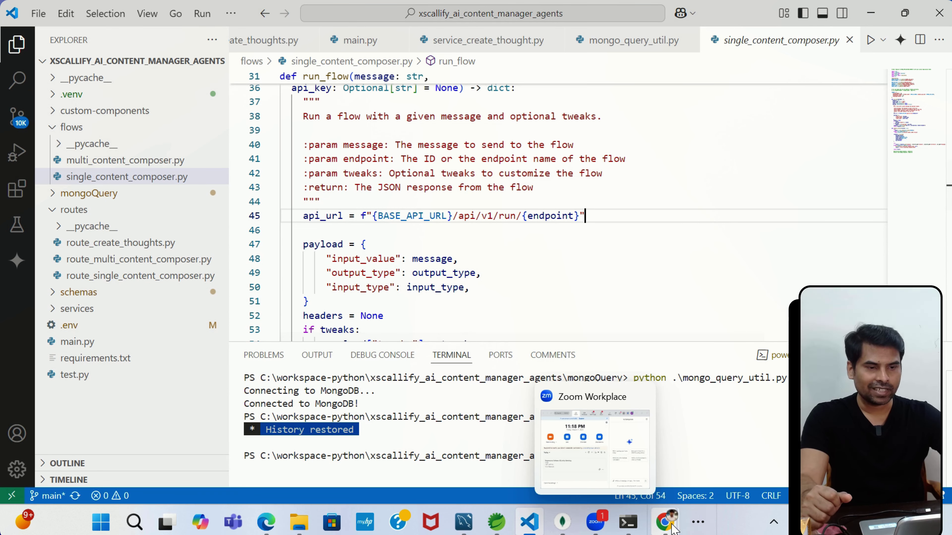
pyautogui.moveTo(665, 522)
pyautogui.click(630, 457)
pyautogui.click(477, 16)
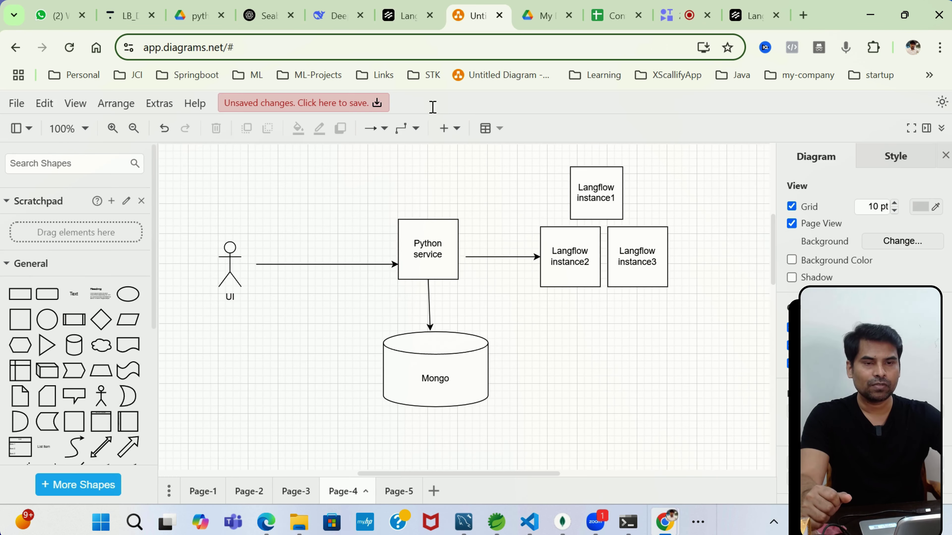
pyautogui.click(433, 267)
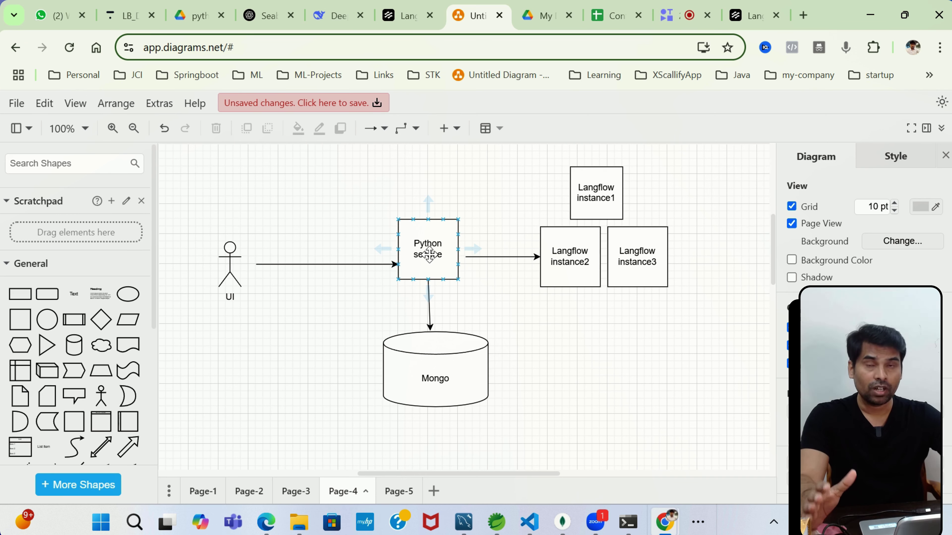
pyautogui.click(570, 300)
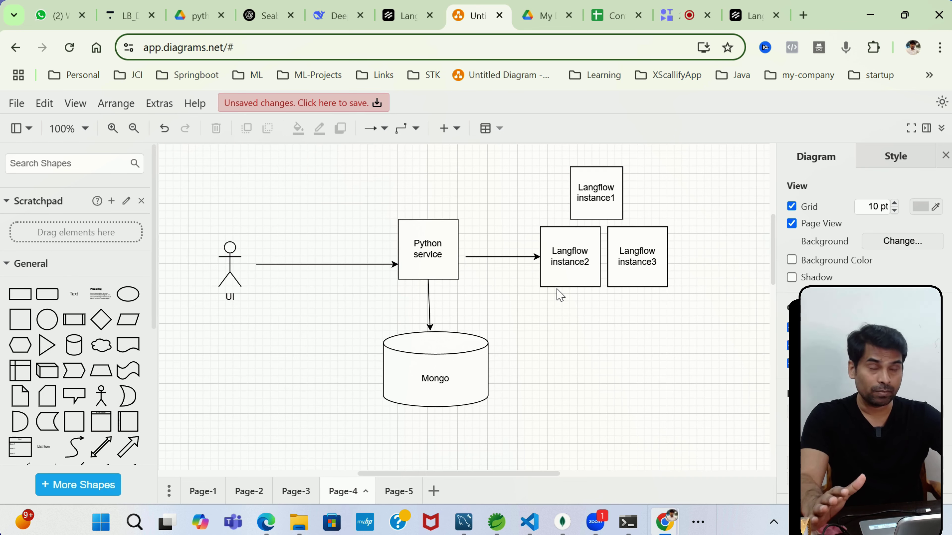
pyautogui.click(438, 258)
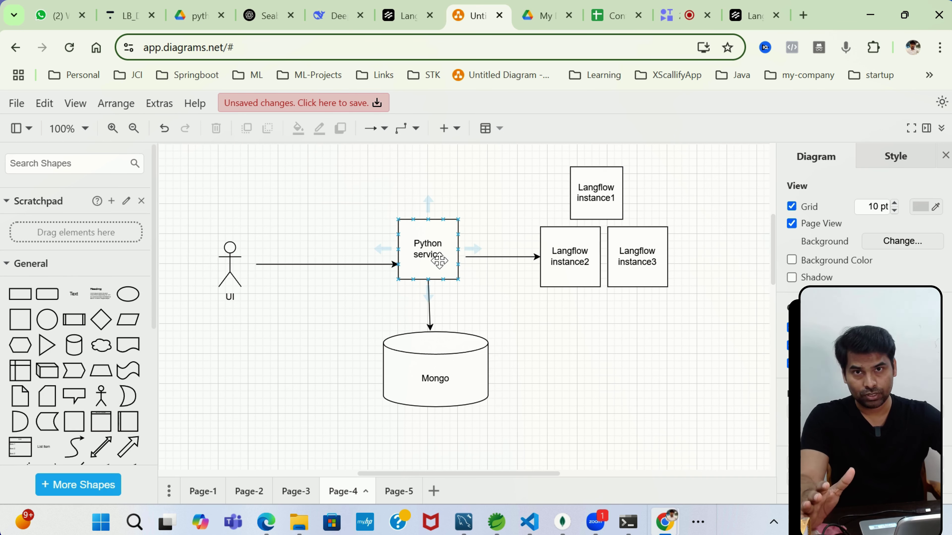
pyautogui.click(498, 240)
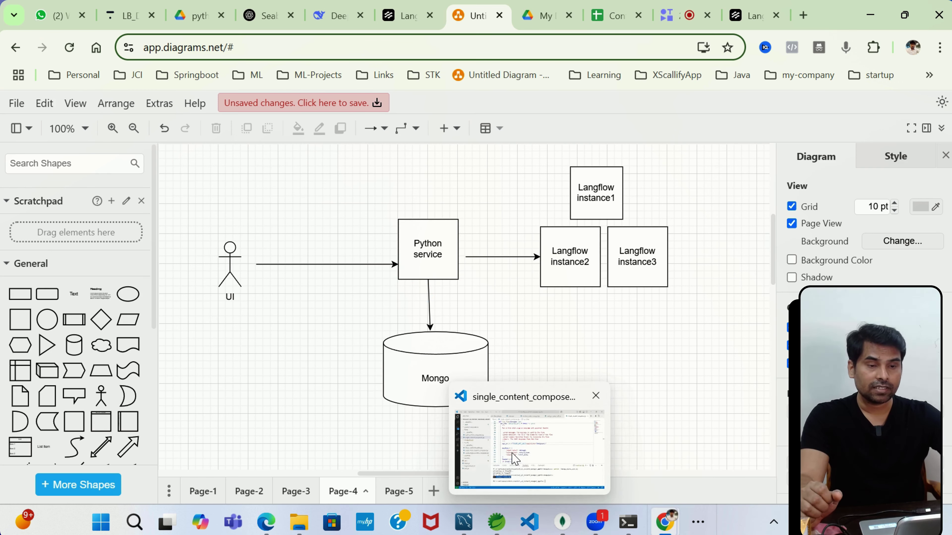
# Return to VS Code and review route_single_content_composer.py, followed by compose_content in single_content_composer.py.
pyautogui.click(529, 521)
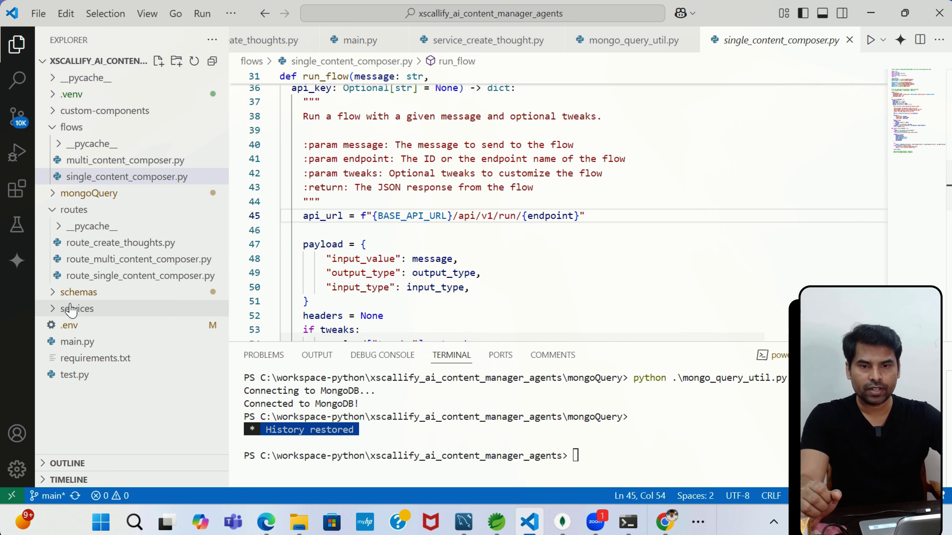
pyautogui.click(132, 246)
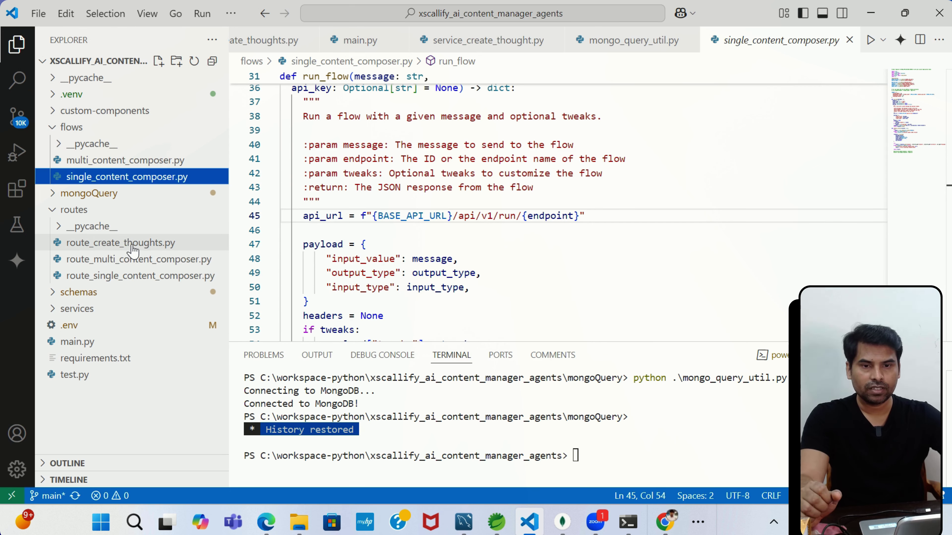
pyautogui.click(143, 282)
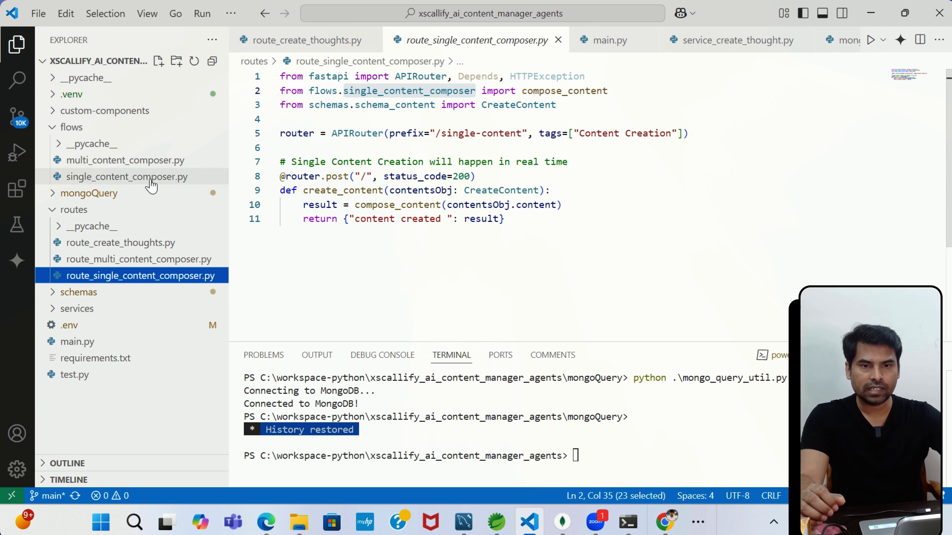
pyautogui.click(148, 178)
pyautogui.scroll(-7, 453, 244)
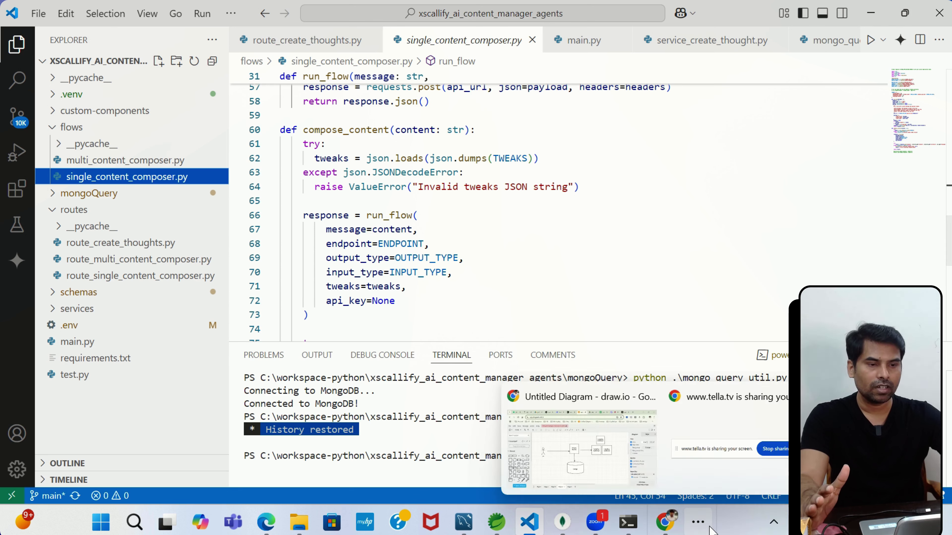
# Switch to Postman and examine the Create-Single-Content request's /single-content URL and the content value in its JSON body.
pyautogui.click(698, 523)
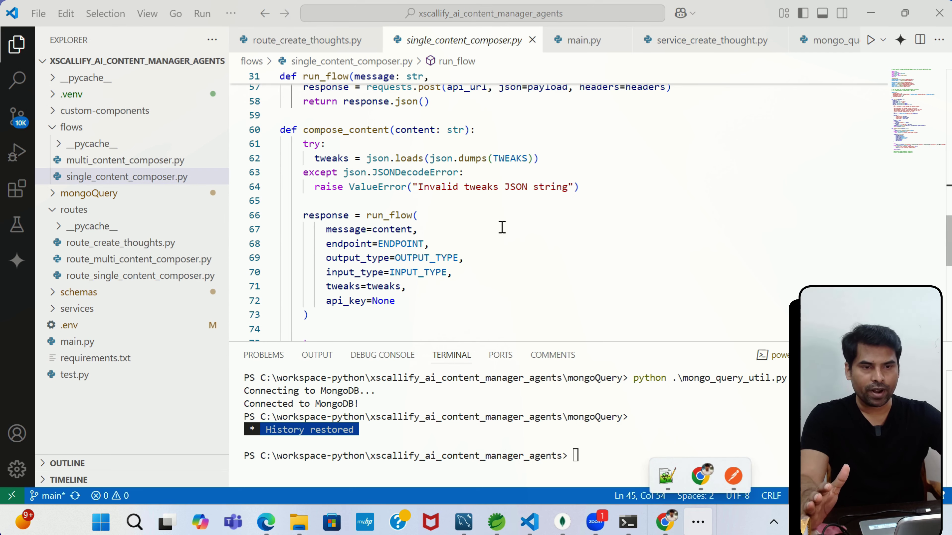
pyautogui.click(732, 482)
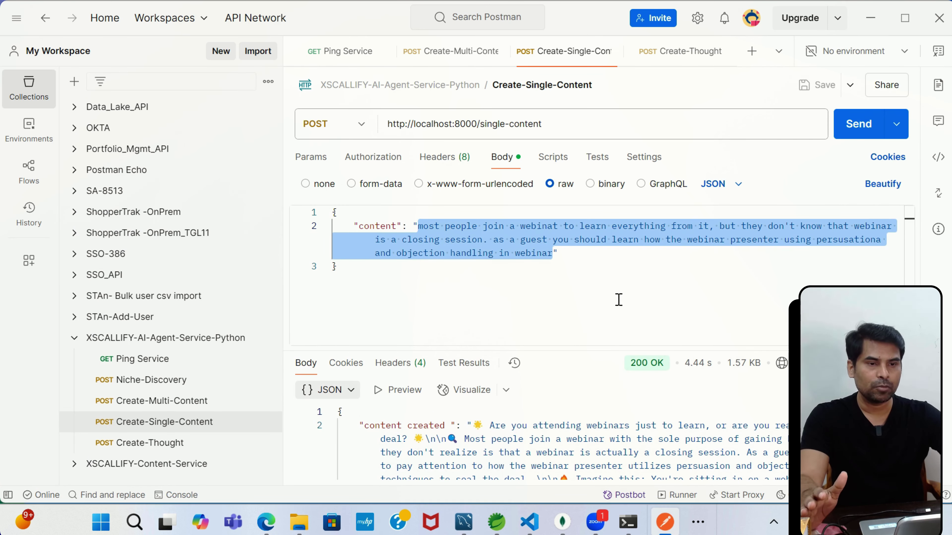
pyautogui.click(562, 256)
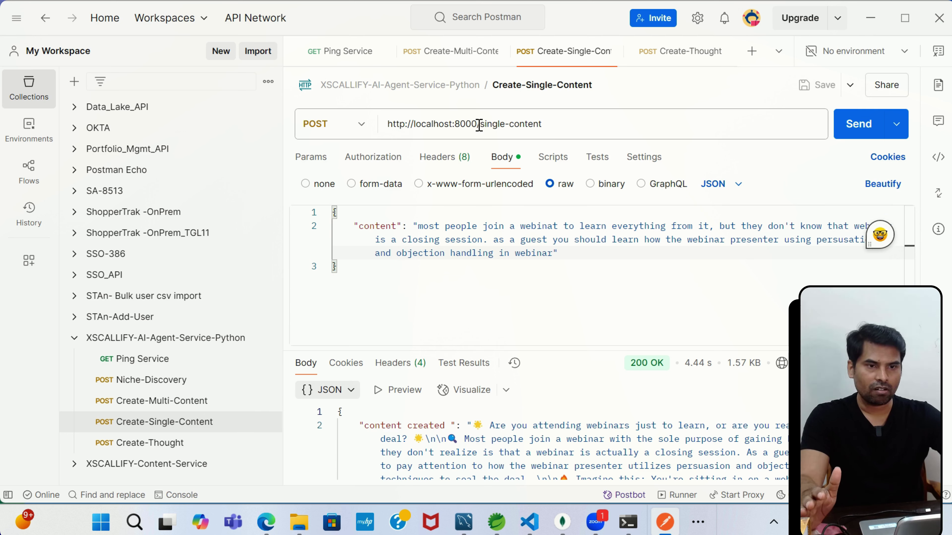
pyautogui.moveTo(479, 124); pyautogui.dragTo(565, 124)
pyautogui.click(565, 124)
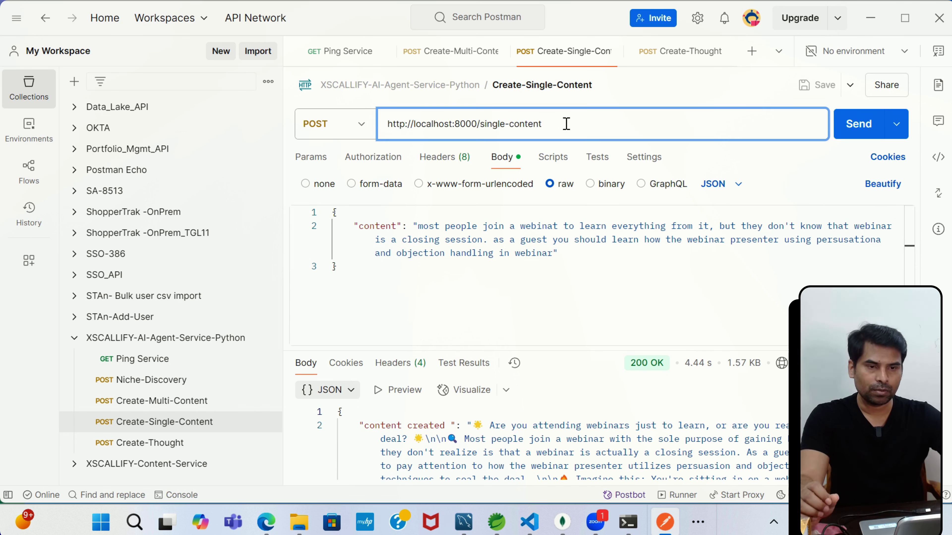
pyautogui.doubleClick(371, 226)
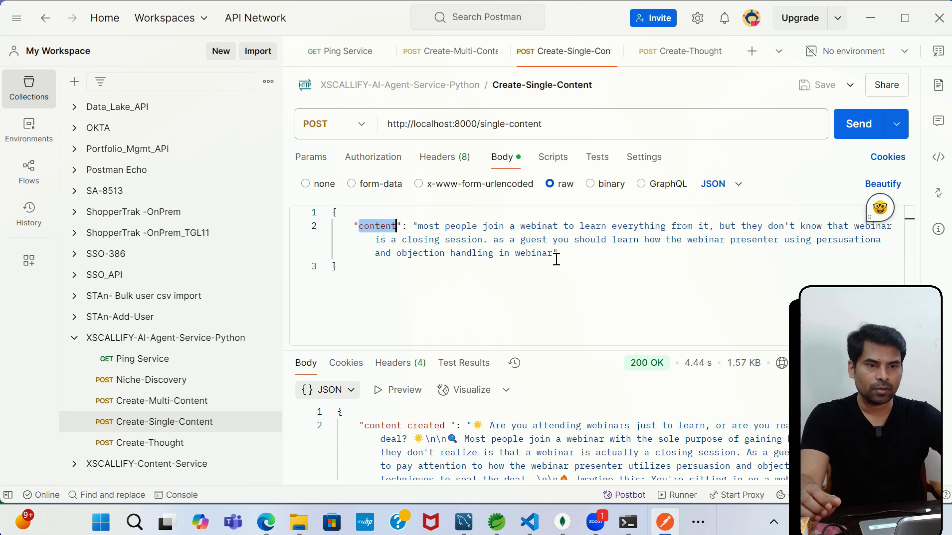
pyautogui.moveTo(554, 253); pyautogui.dragTo(419, 227)
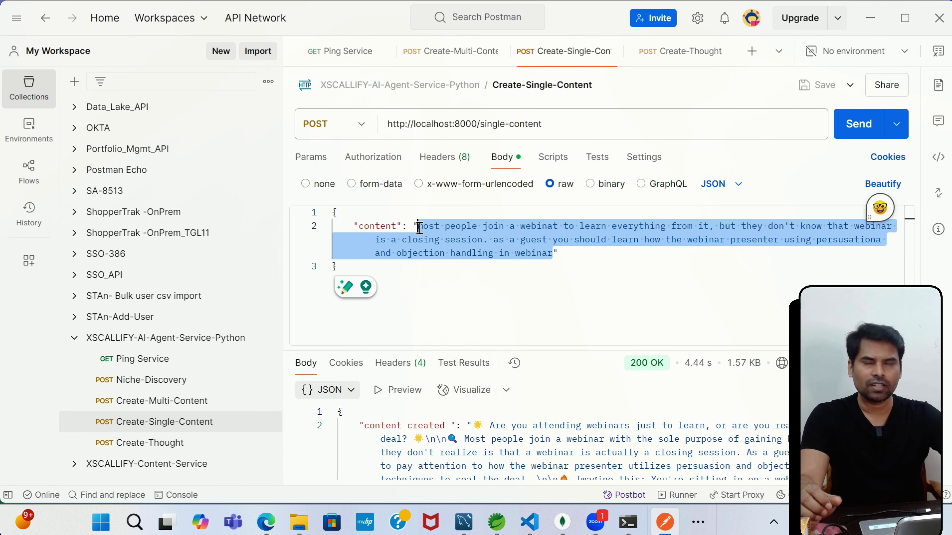
pyautogui.click(596, 261)
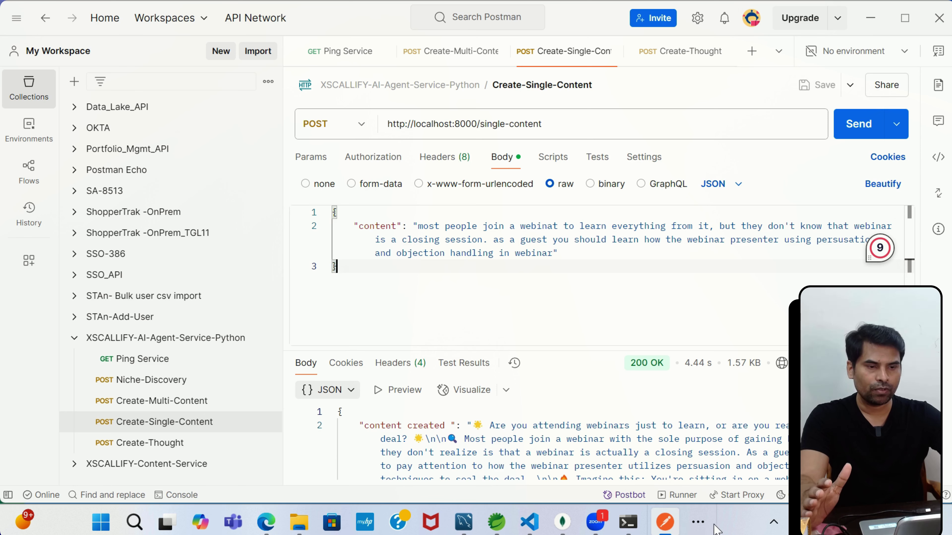
# Switch to Chrome and view the Single Content Composer flow in Langflow.
pyautogui.click(700, 523)
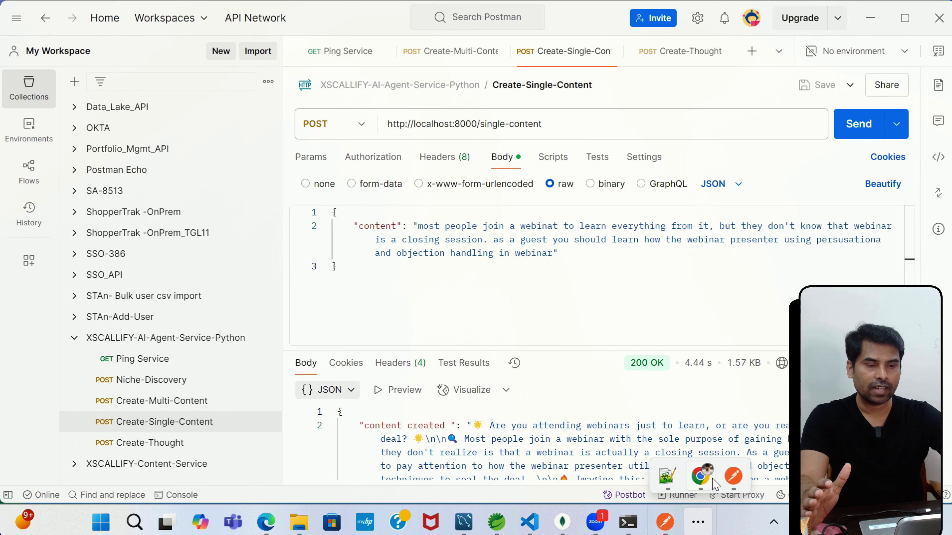
pyautogui.moveTo(713, 481)
pyautogui.click(610, 403)
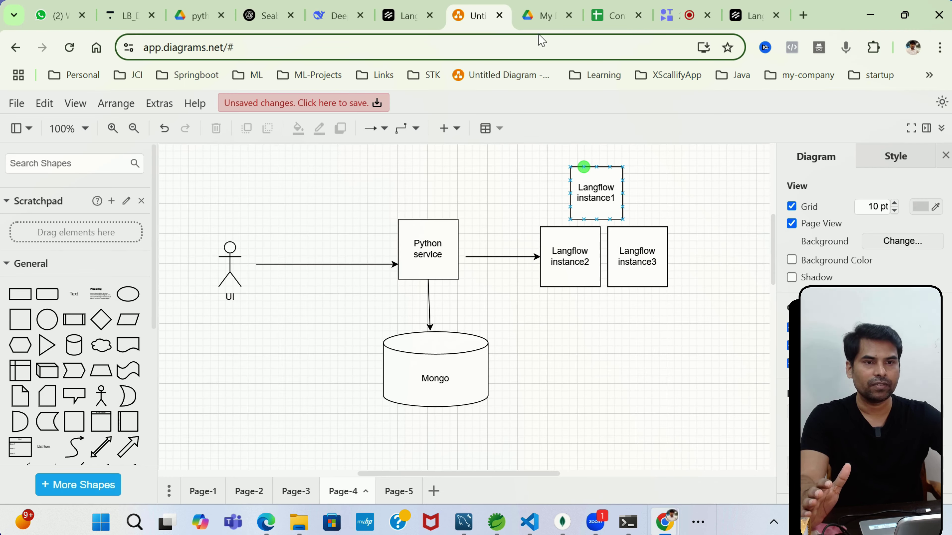
pyautogui.click(403, 18)
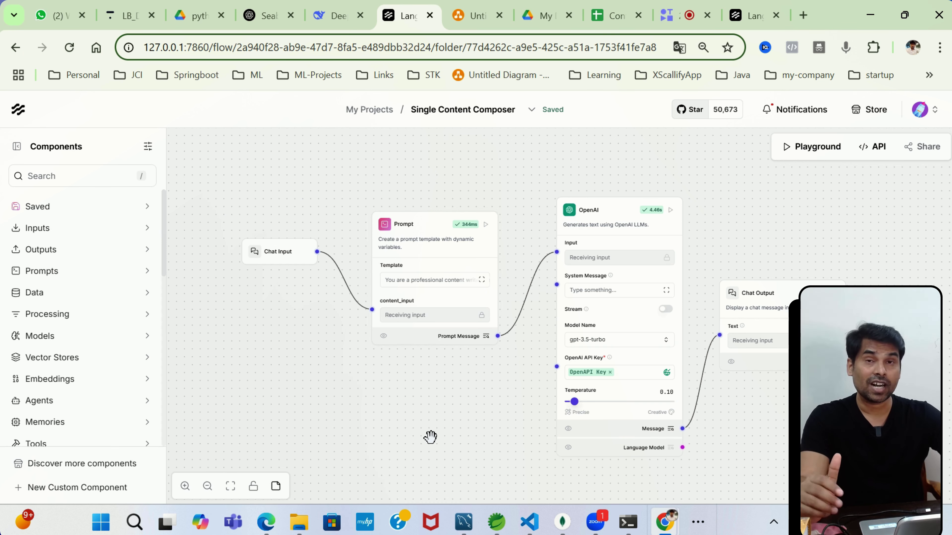
pyautogui.click(698, 522)
pyautogui.click(734, 476)
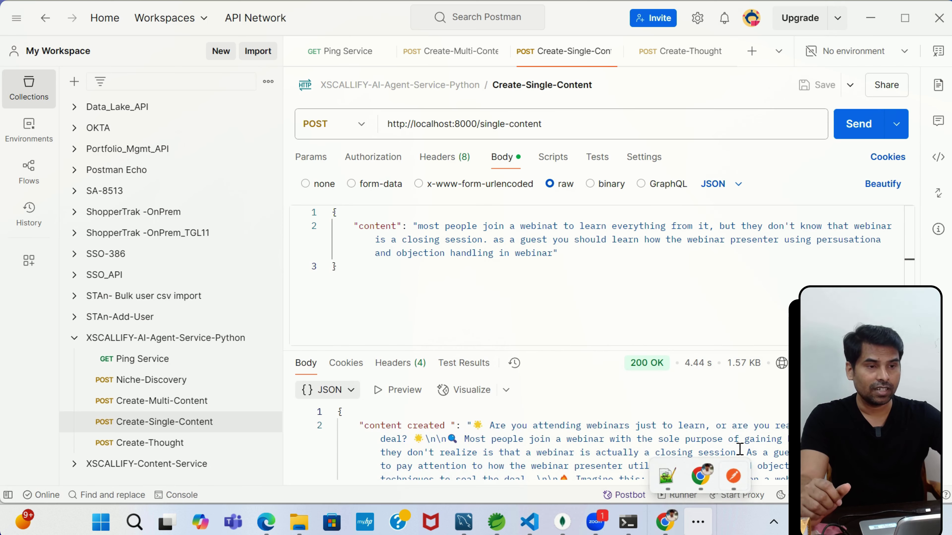
pyautogui.click(858, 126)
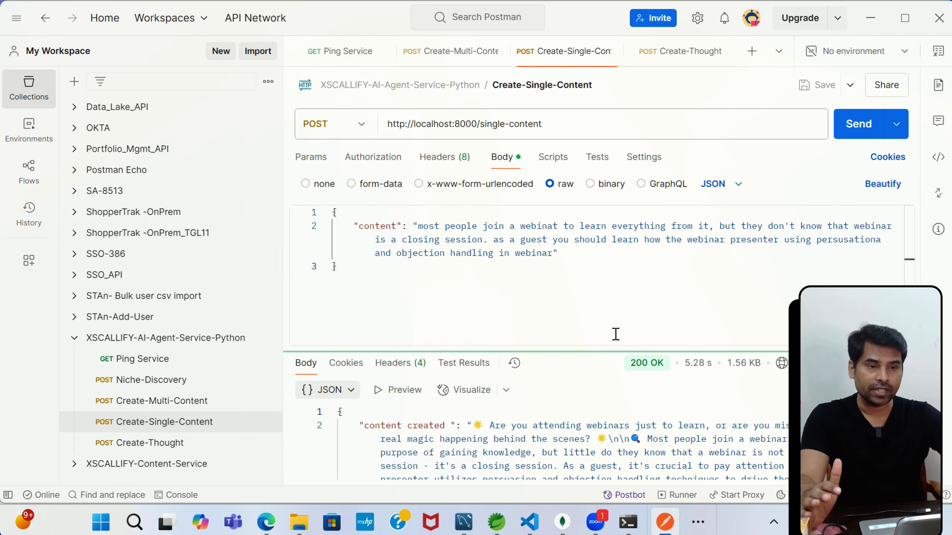
# Enlarge the response area and read the generated content through to its end.
pyautogui.moveTo(579, 348); pyautogui.dragTo(562, 331)
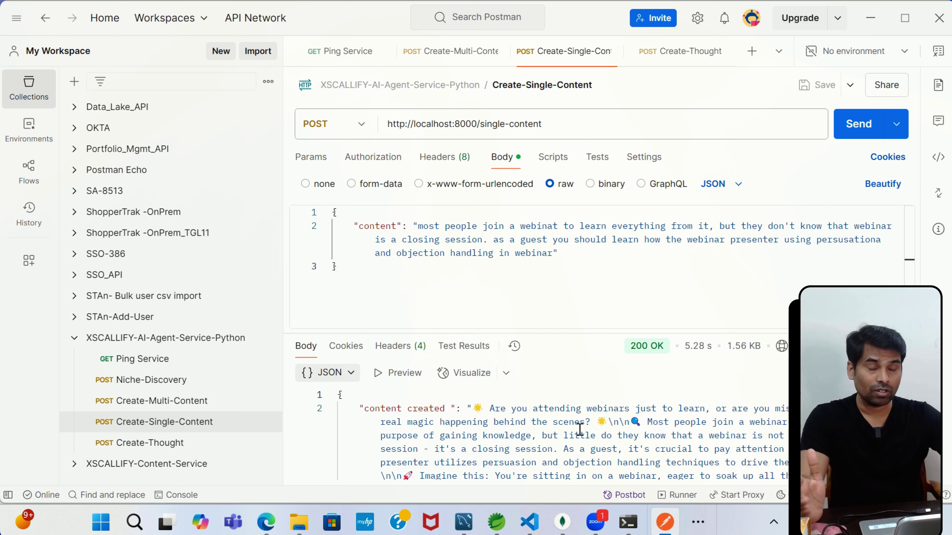
pyautogui.moveTo(575, 332); pyautogui.dragTo(577, 283)
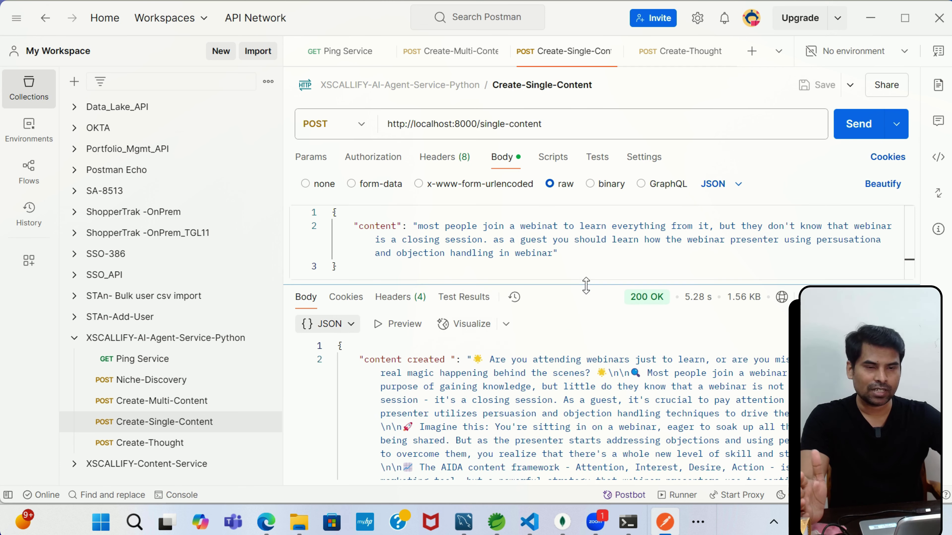
pyautogui.scroll(-3, 622, 438)
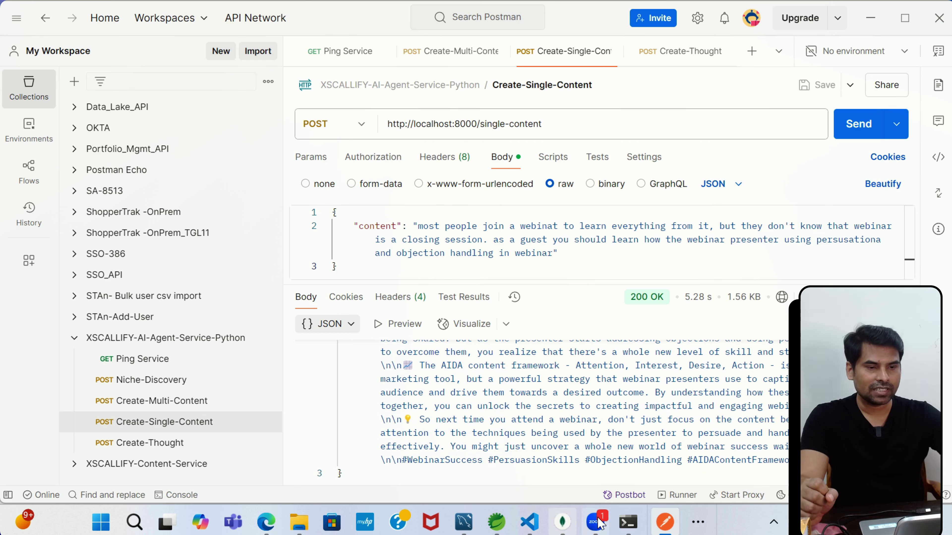
# Switch to Chrome and examine the Single Content Composer flow's connections from Chat Input through Prompt and OpenAI to Chat Output.
pyautogui.click(707, 525)
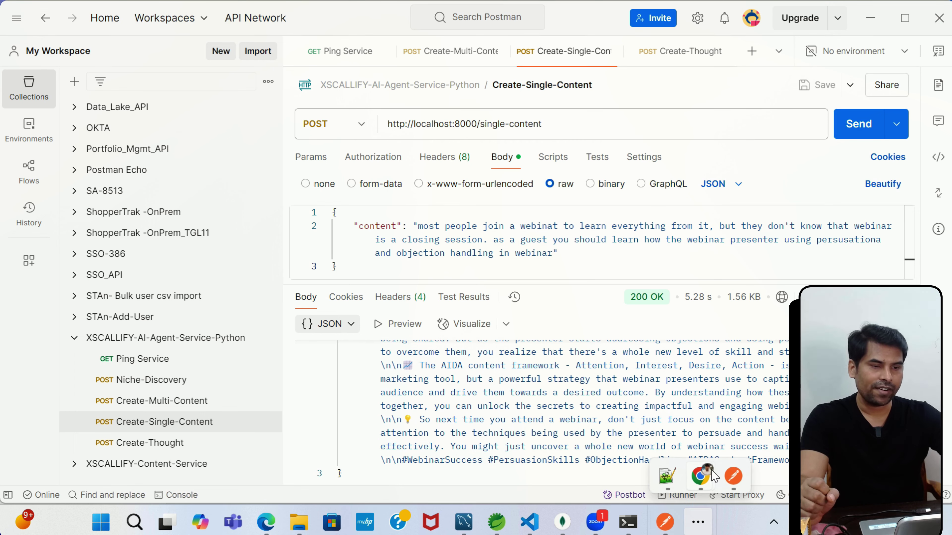
pyautogui.moveTo(700, 477)
pyautogui.click(608, 403)
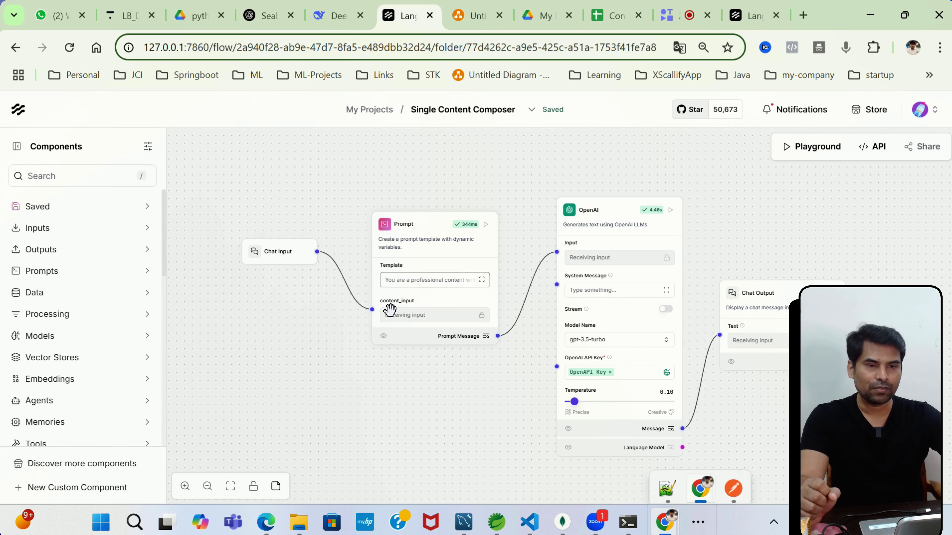
pyautogui.scroll(2, 392, 384)
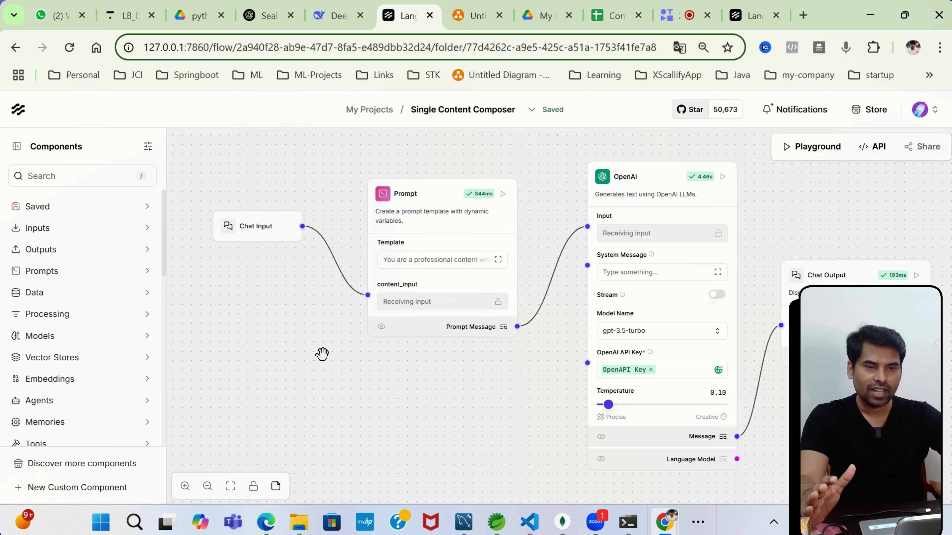
pyautogui.scroll(-1, 398, 398)
pyautogui.scroll(1, 330, 371)
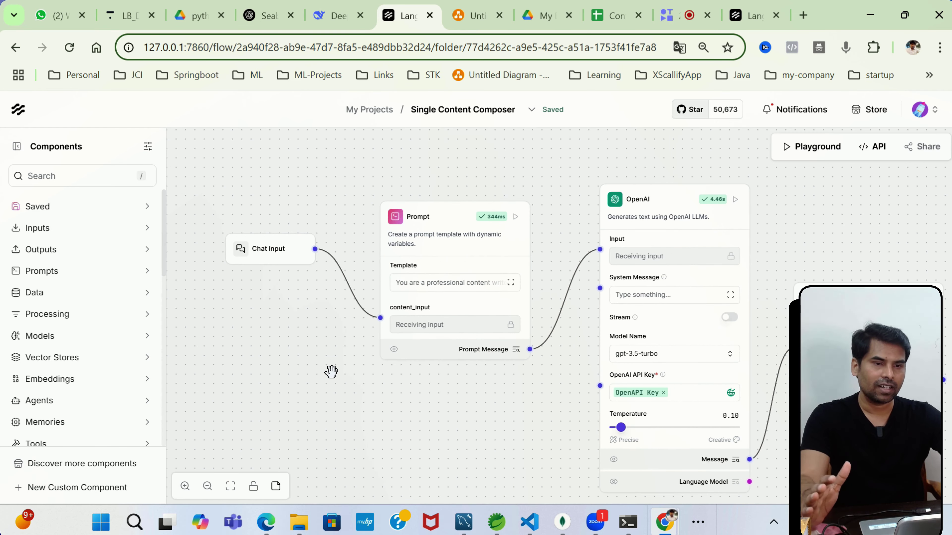
pyautogui.scroll(-2, 504, 381)
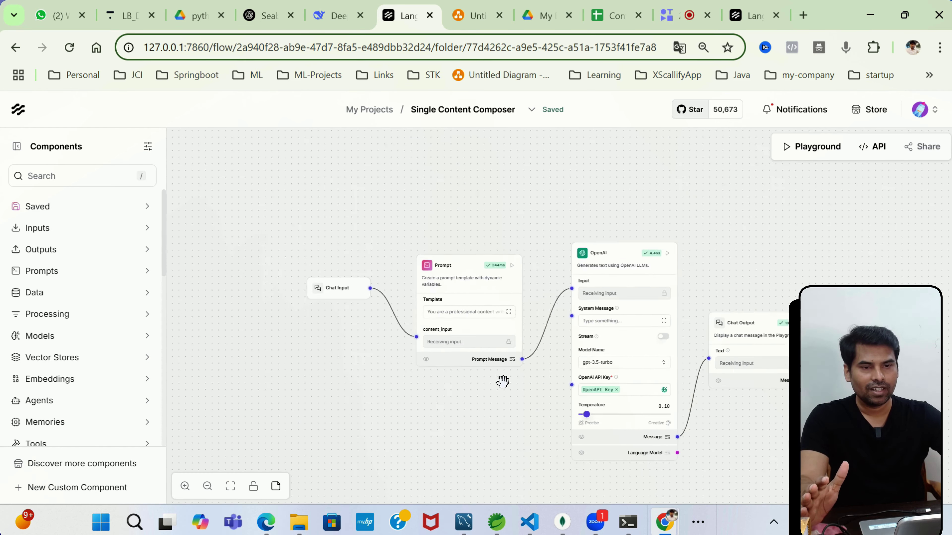
pyautogui.scroll(2, 445, 365)
pyautogui.scroll(-2, 355, 359)
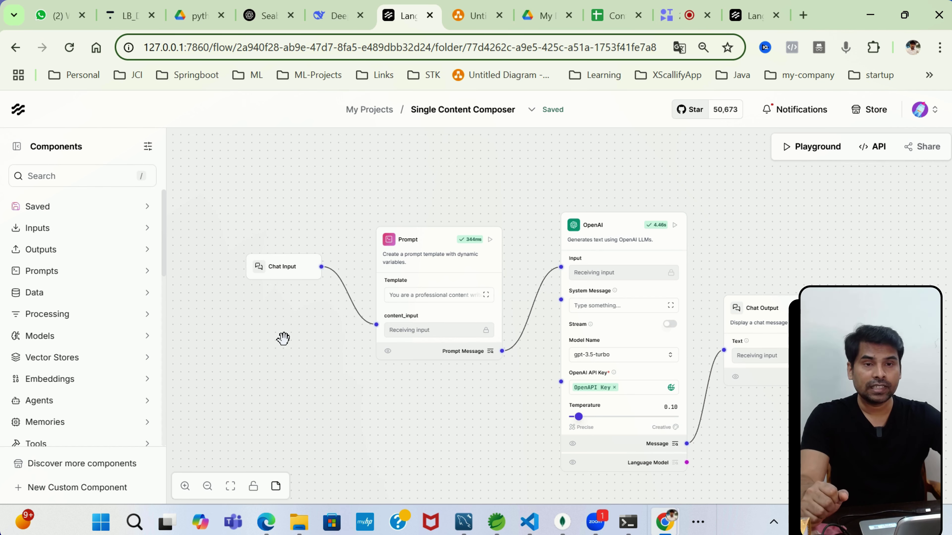
# Switch to VS Code, open requirements.txt and examine the langflow dependency on line 5.
pyautogui.click(698, 522)
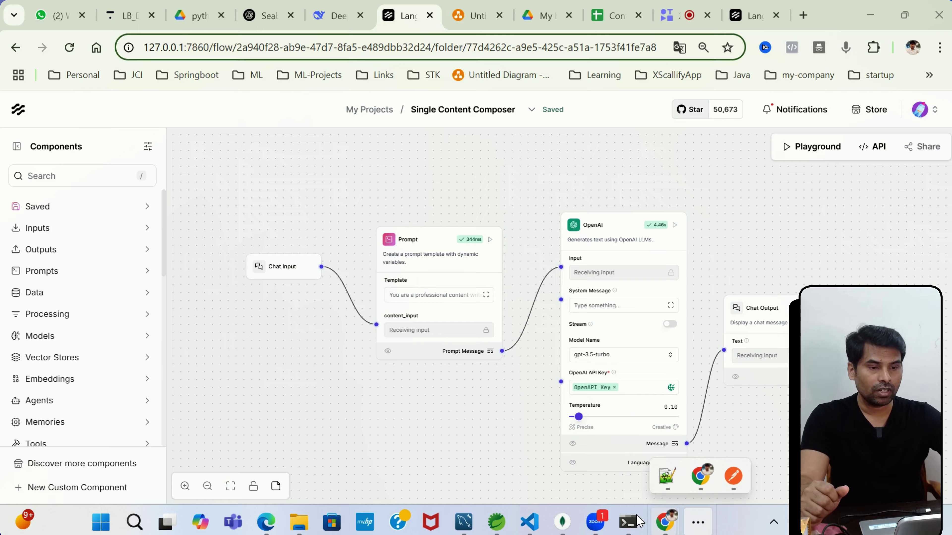
pyautogui.click(529, 522)
pyautogui.click(105, 359)
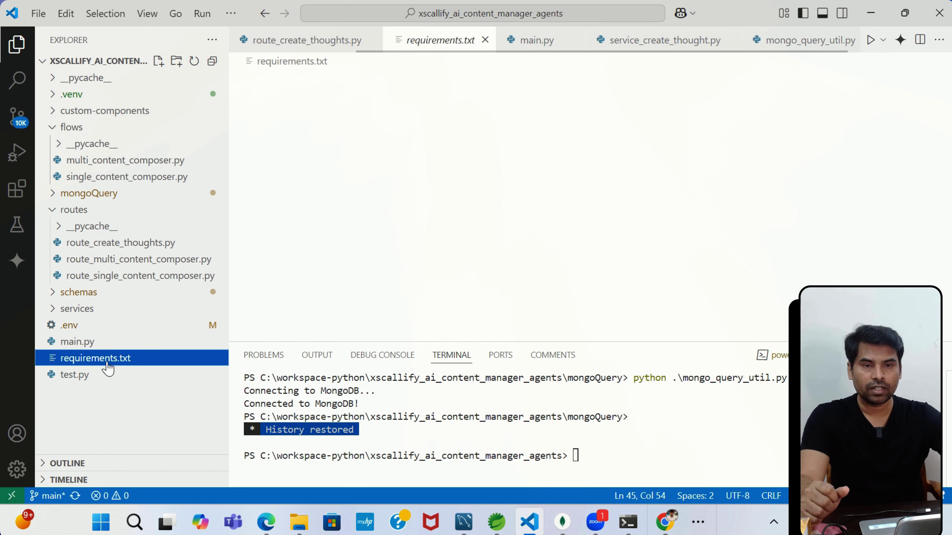
pyautogui.doubleClick(331, 135)
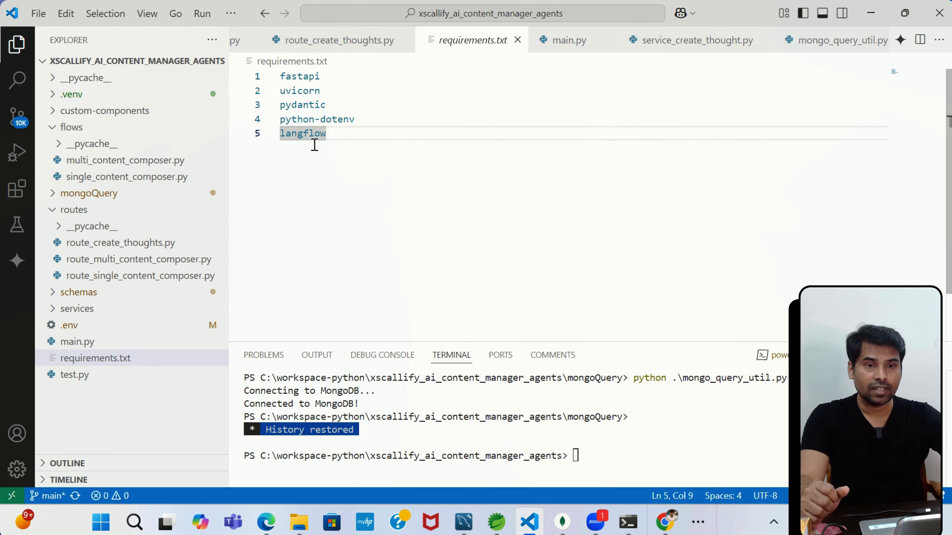
pyautogui.doubleClick(302, 135)
pyautogui.click(363, 136)
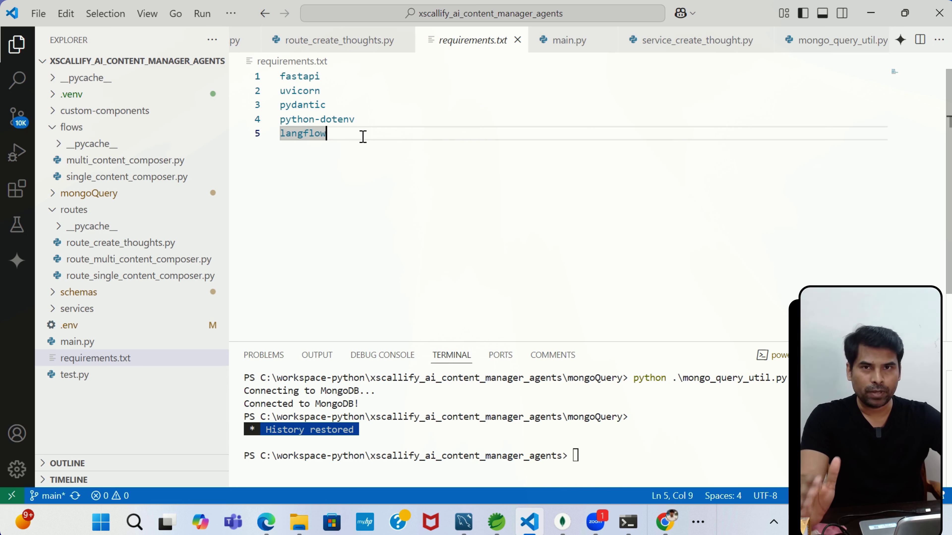
pyautogui.doubleClick(309, 134)
pyautogui.click(347, 134)
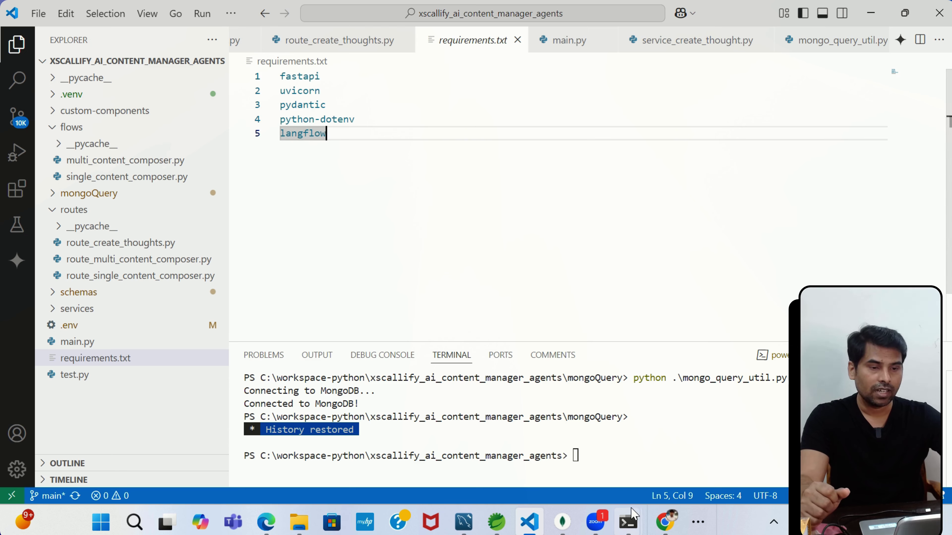
# Switch to the command-line window and review the virtual environment activation and the python -m langflow run startup output.
pyautogui.moveTo(636, 521)
pyautogui.click(563, 436)
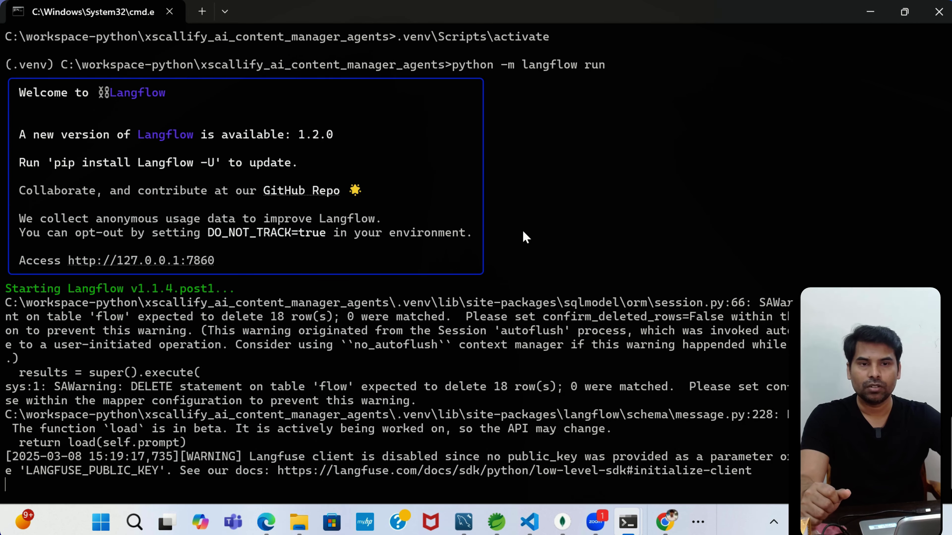
pyautogui.scroll(4, 524, 231)
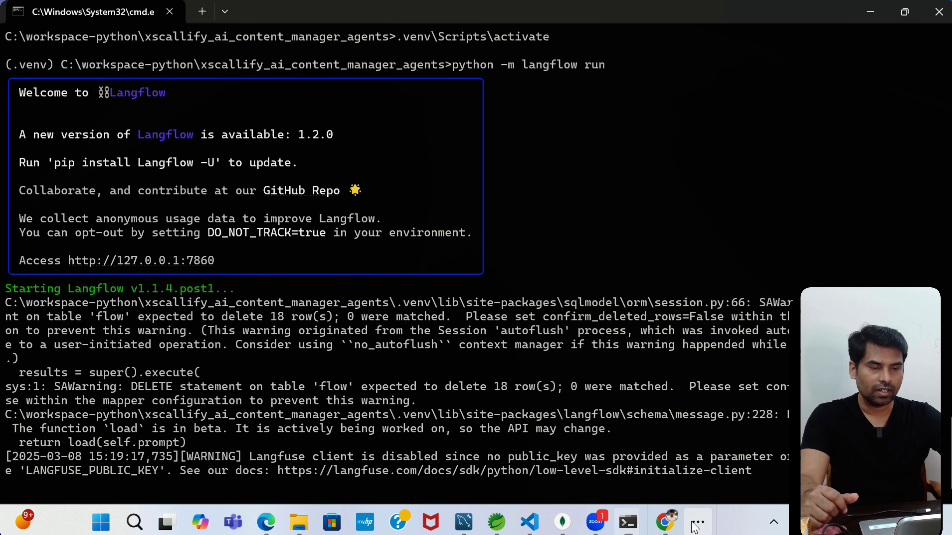
# Switch to Chrome's diagrams.net page and examine how the UI, Python service, Mongo and the three Langflow instances connect on Page-4.
pyautogui.click(705, 529)
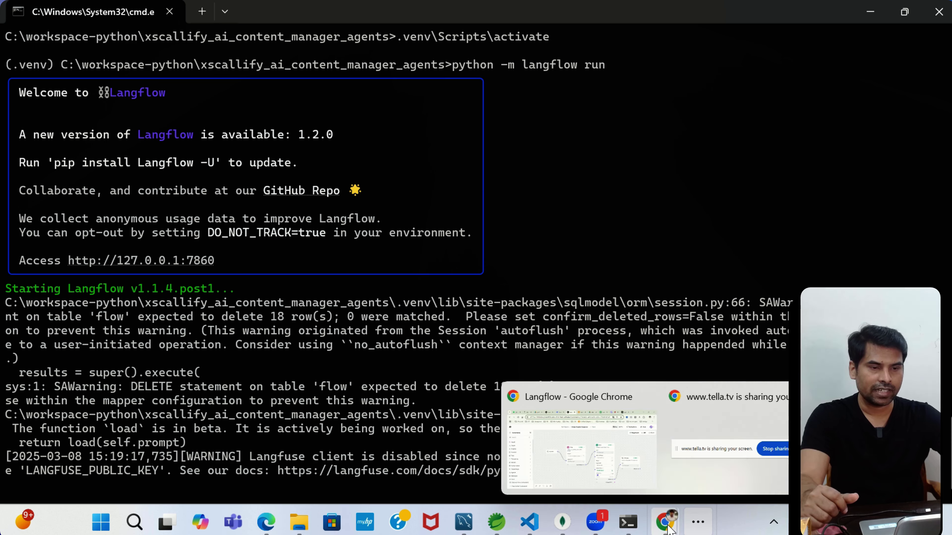
pyautogui.click(581, 452)
pyautogui.click(468, 15)
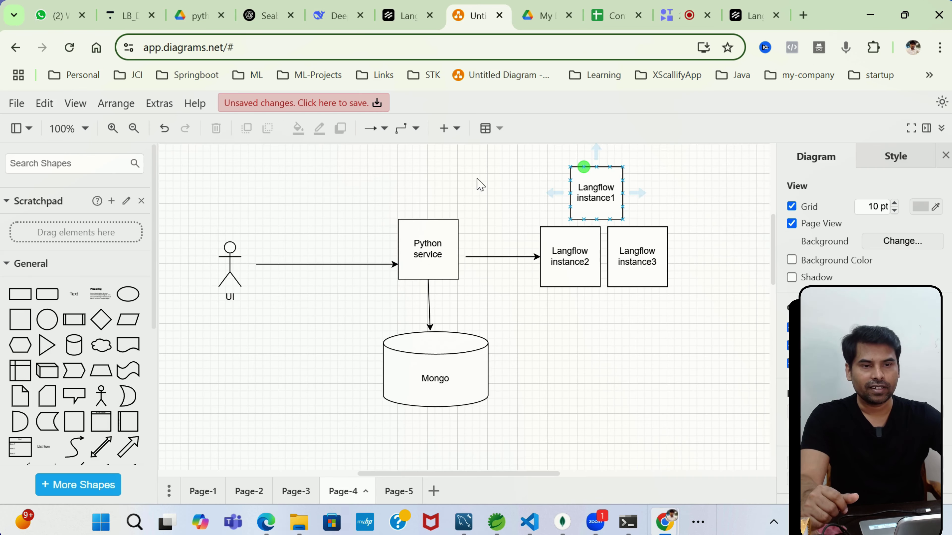
pyautogui.click(428, 251)
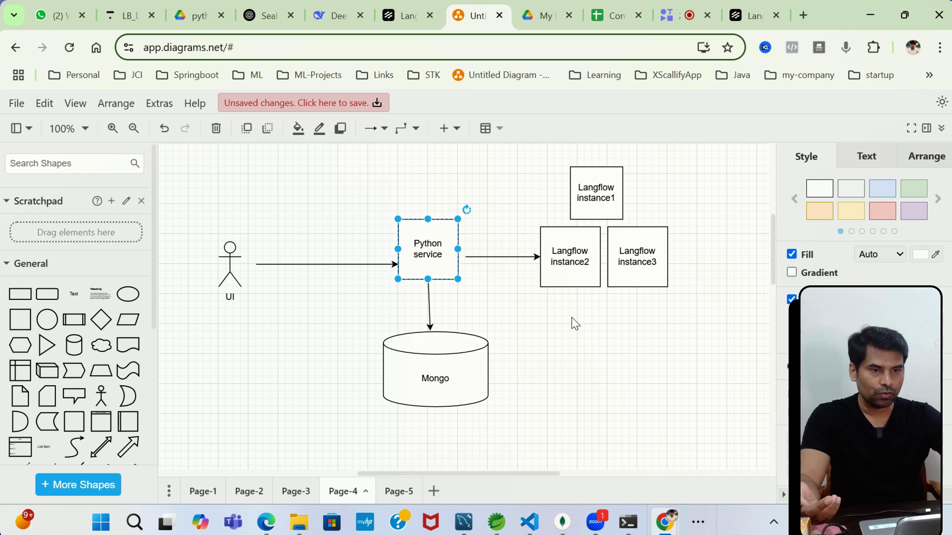
pyautogui.click(661, 334)
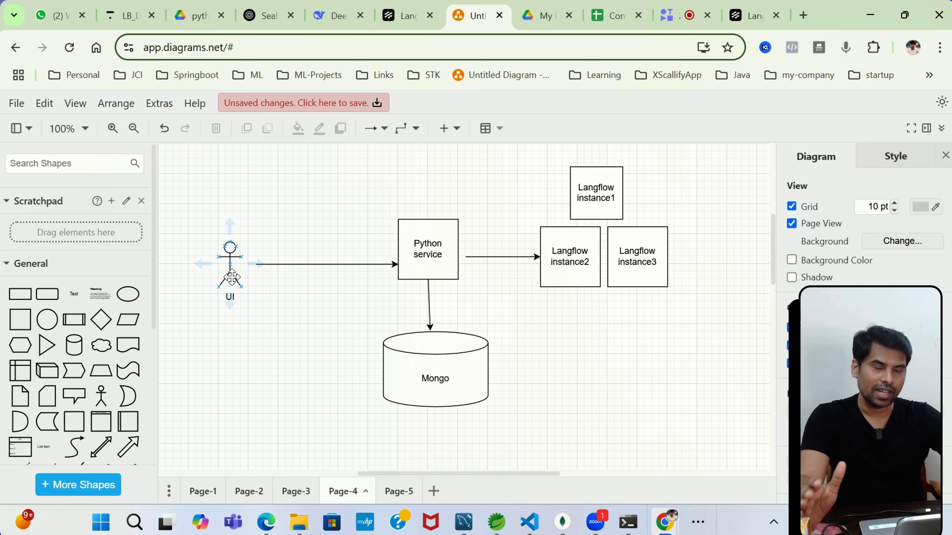
pyautogui.click(546, 345)
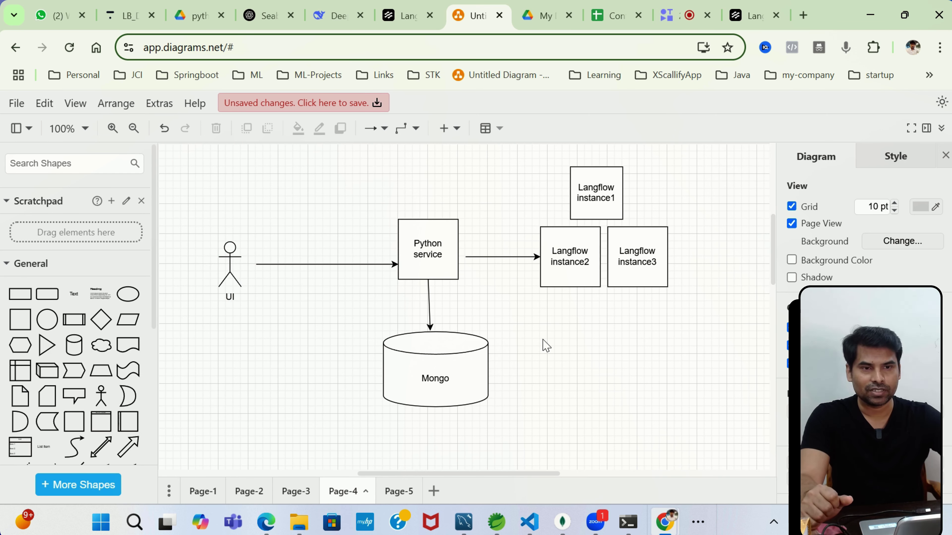
# Return to the Single Content Composer flow in Langflow.
pyautogui.click(405, 16)
pyautogui.moveTo(664, 529)
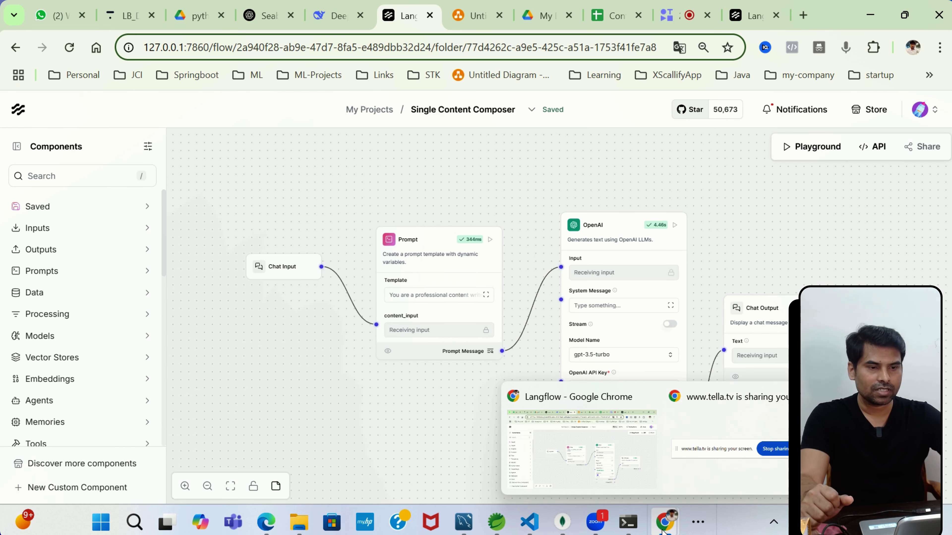